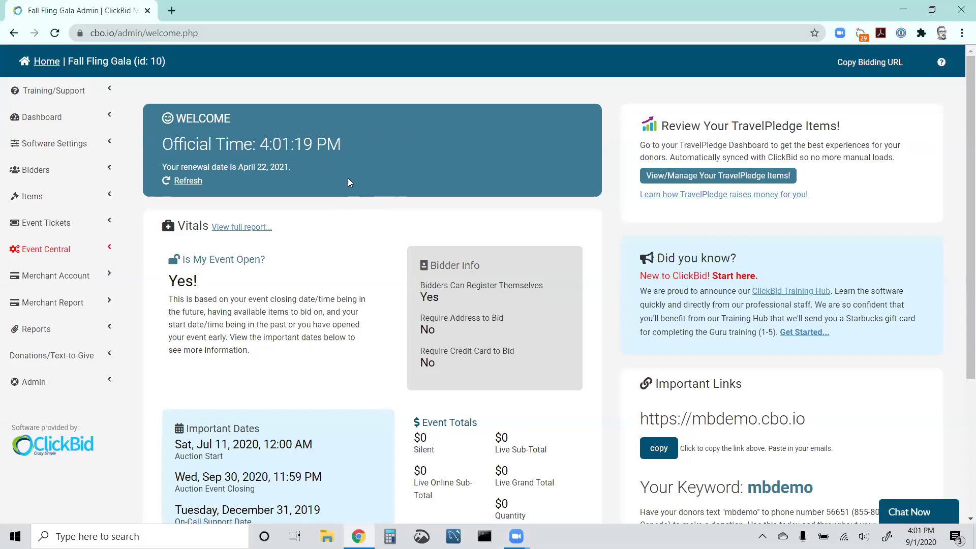
Examine the event's text-to-give keyword and bidding site address among the important links on the admin home page
left_click(708, 175)
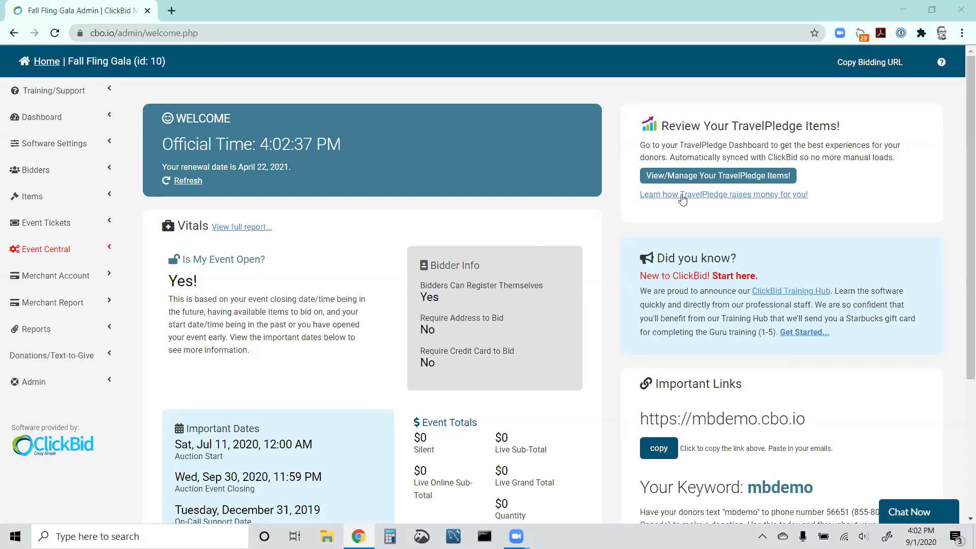
scroll(667, 360, "down", 3)
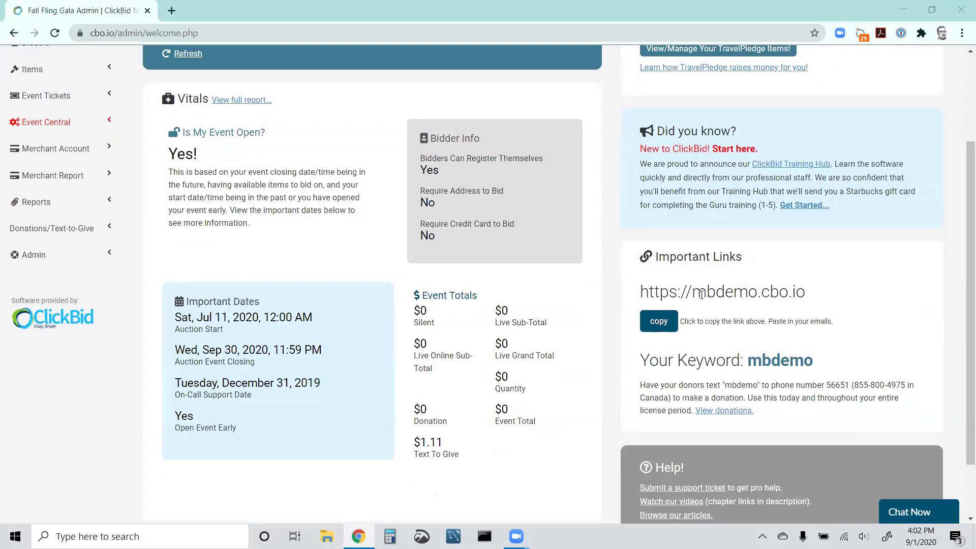
left_click_drag(750, 365, 819, 358)
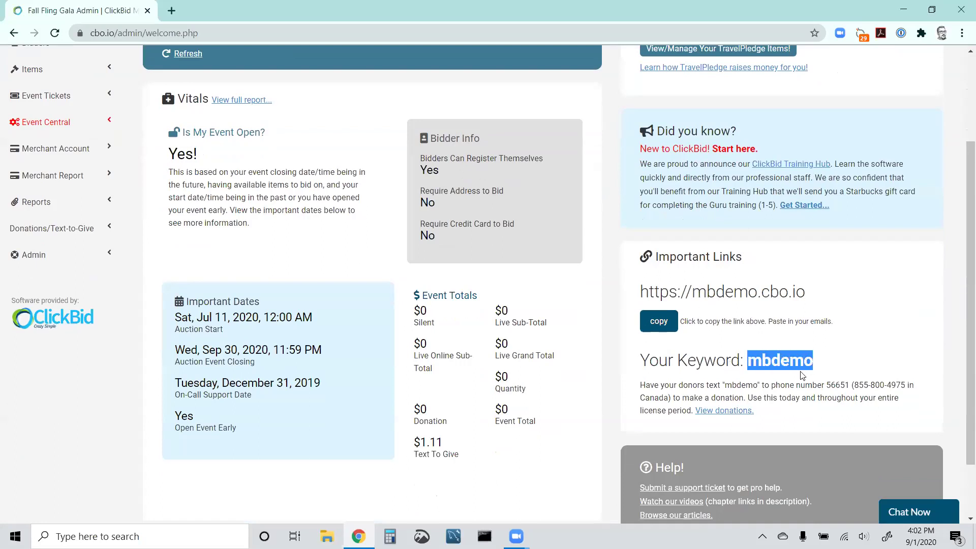
left_click(769, 379)
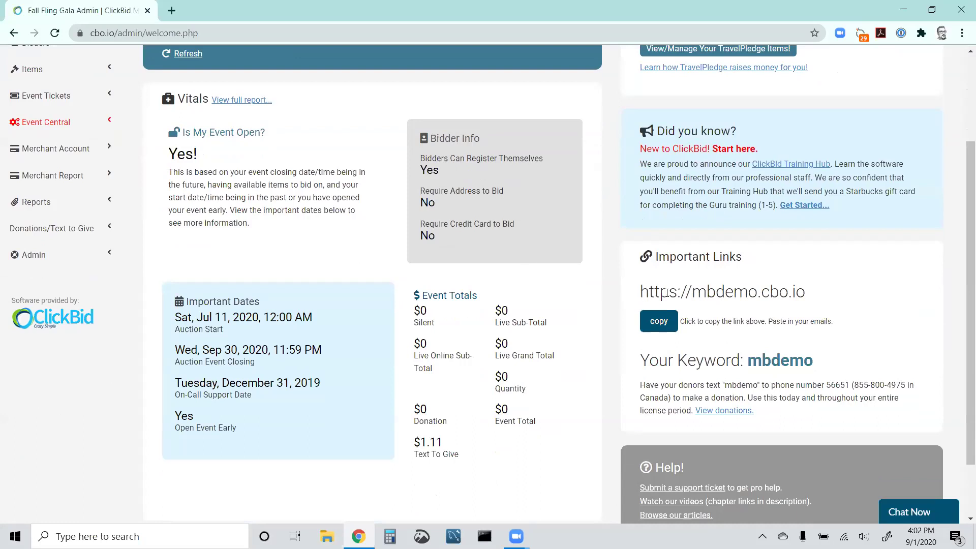
left_click_drag(808, 292, 640, 289)
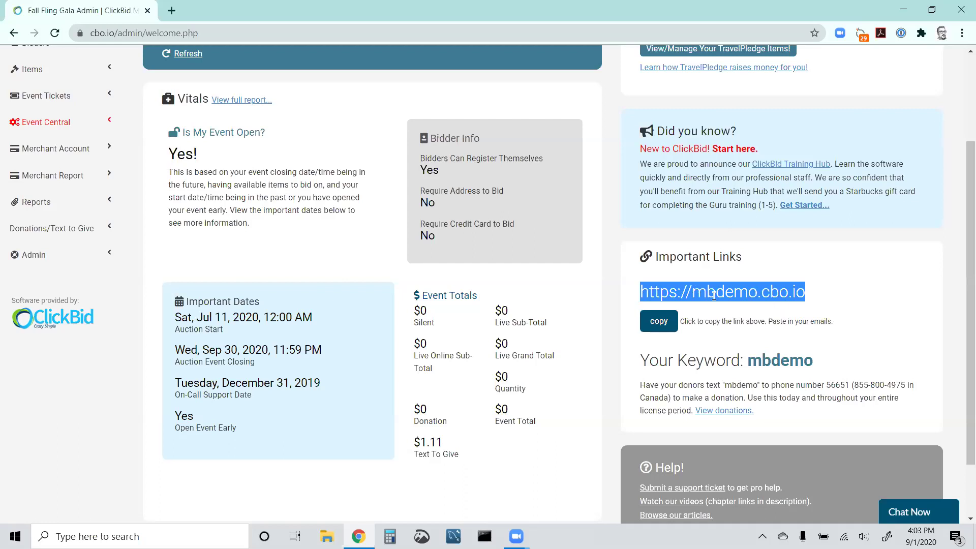
left_click(731, 295)
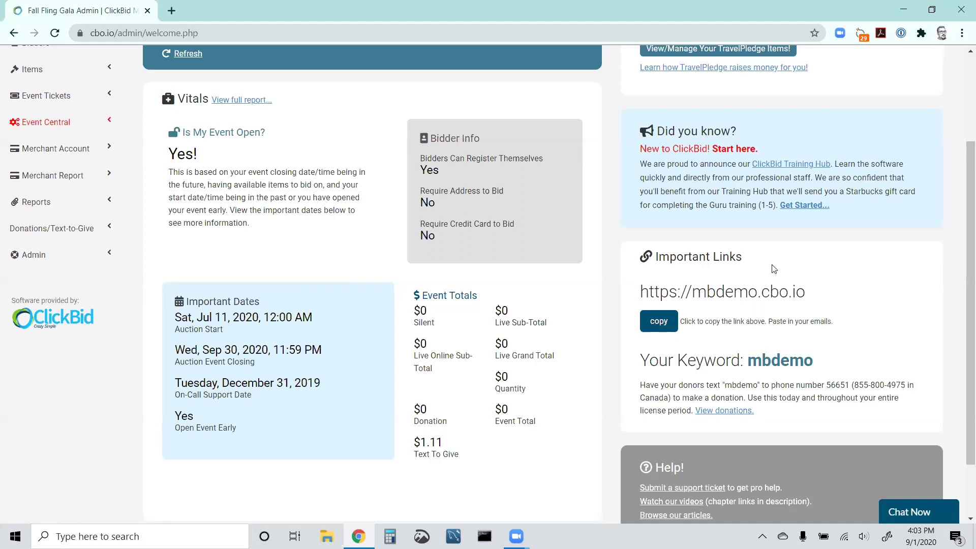
scroll(274, 225, "up", 3)
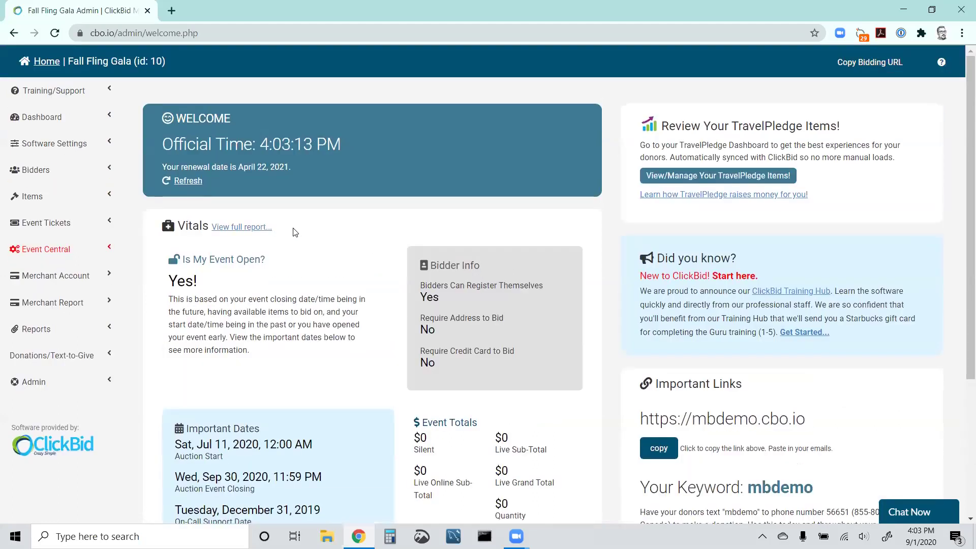
Open the Landing Page Content settings for the Fall Fling Gala event
left_click(89, 148)
left_click(68, 194)
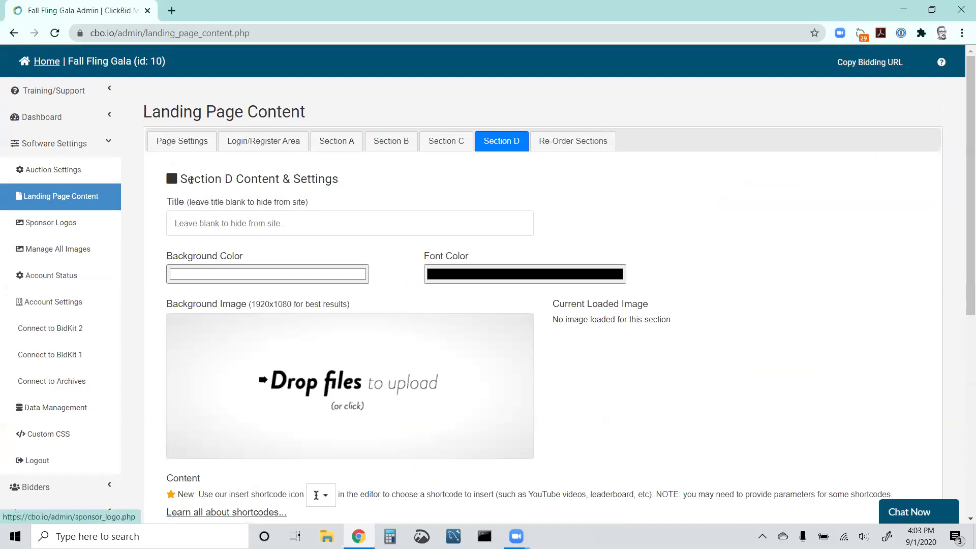
scroll(138, 259, "down", 2)
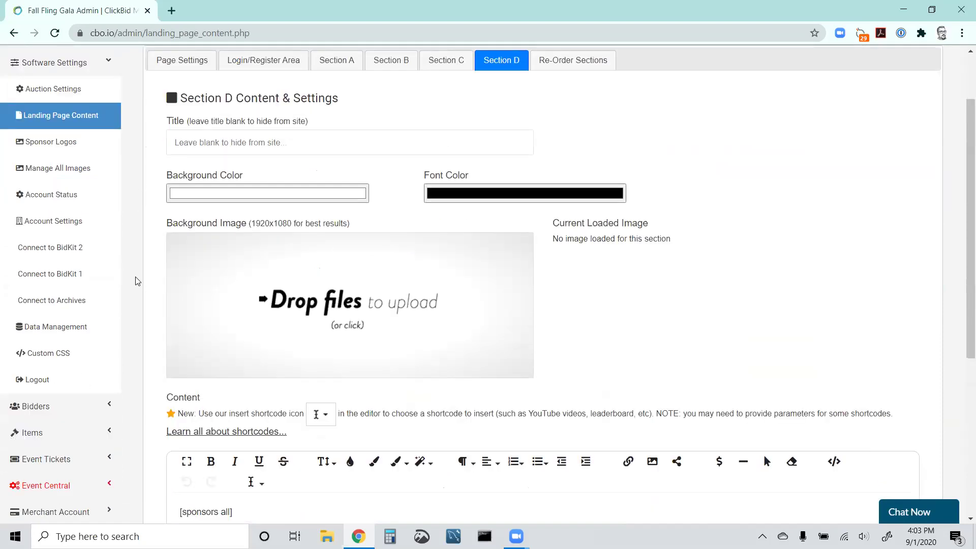
scroll(85, 377, "down", 2)
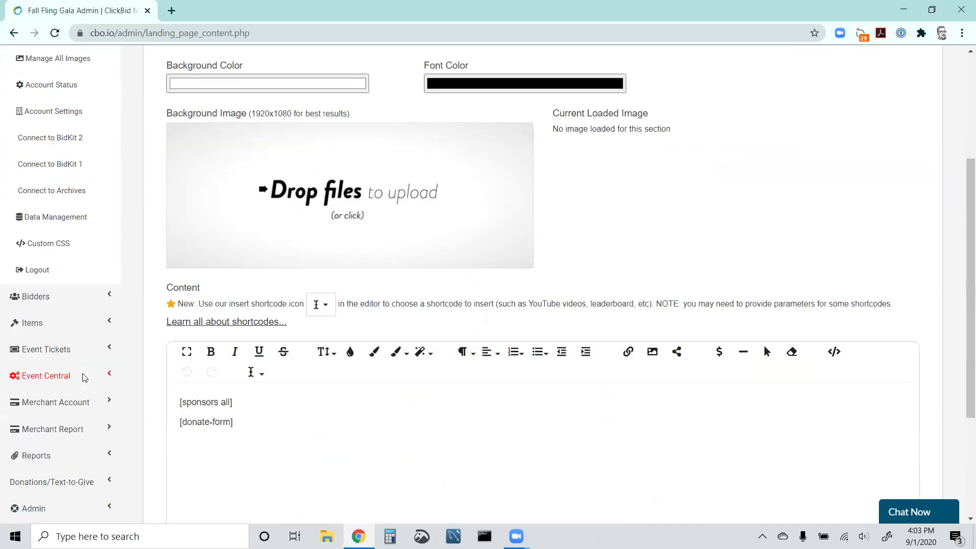
Open the event's public landing page from Event Central and bring it into view
left_click(65, 354)
left_click(84, 223)
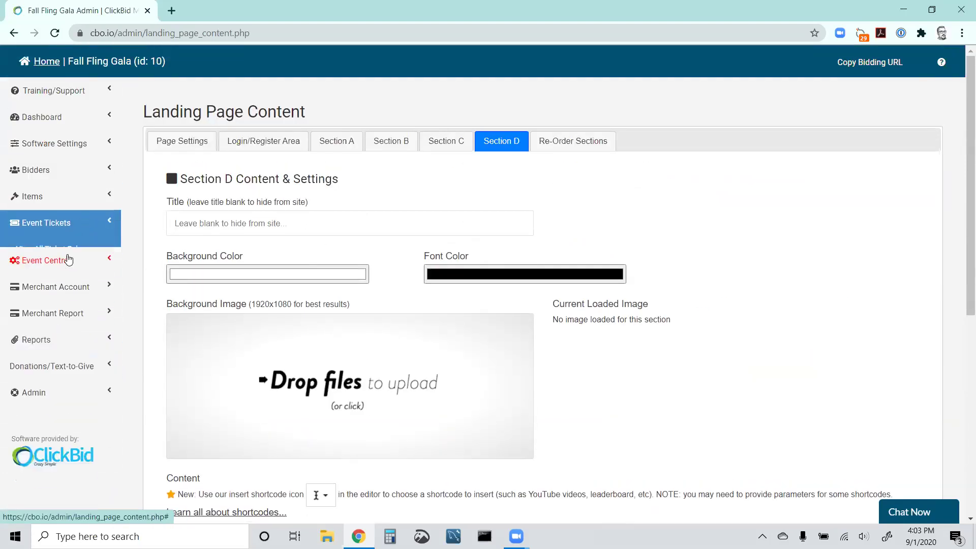
left_click(61, 250)
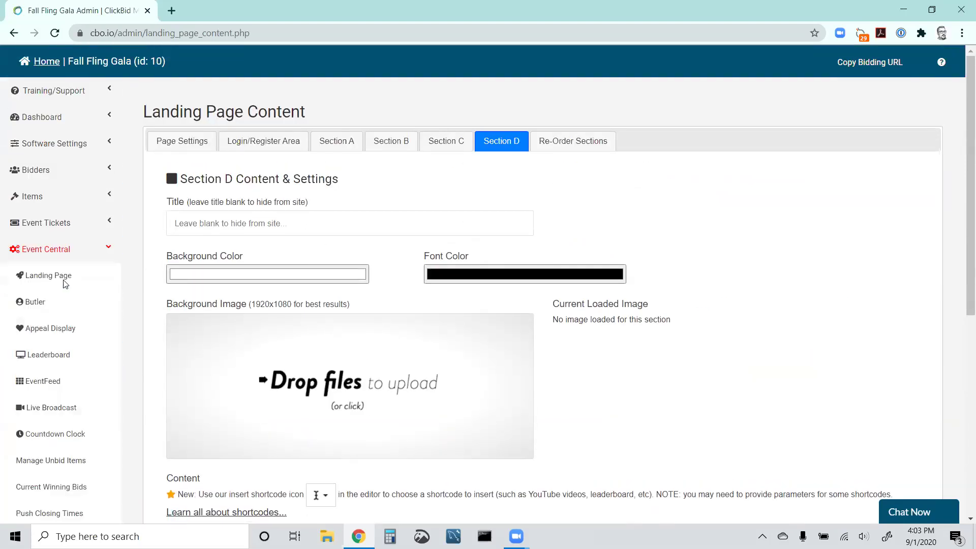
left_click(40, 277)
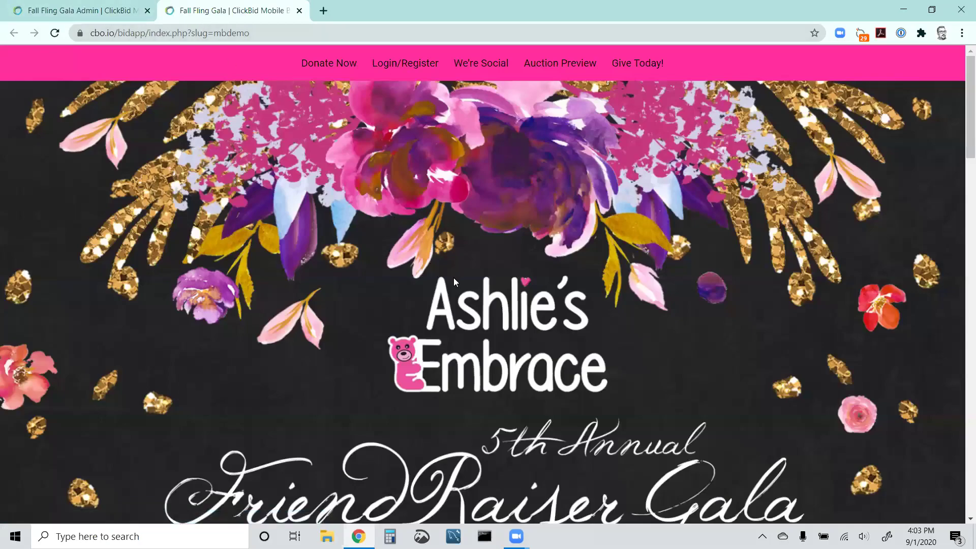
left_click(66, 11)
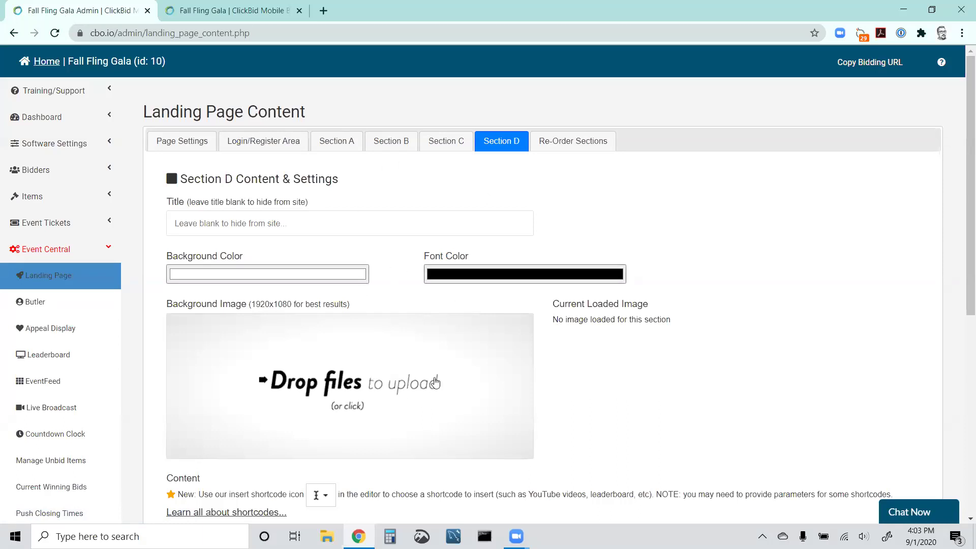
left_click(259, 11)
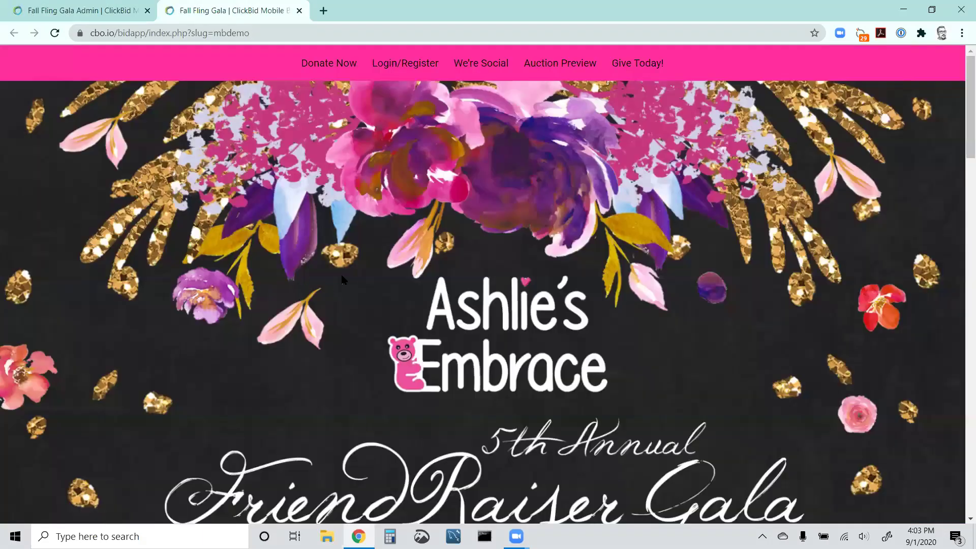
Review the public landing page from the banner and login area through the donation video, social feed and auction preview, returning to its start
scroll(295, 195, "down", 3)
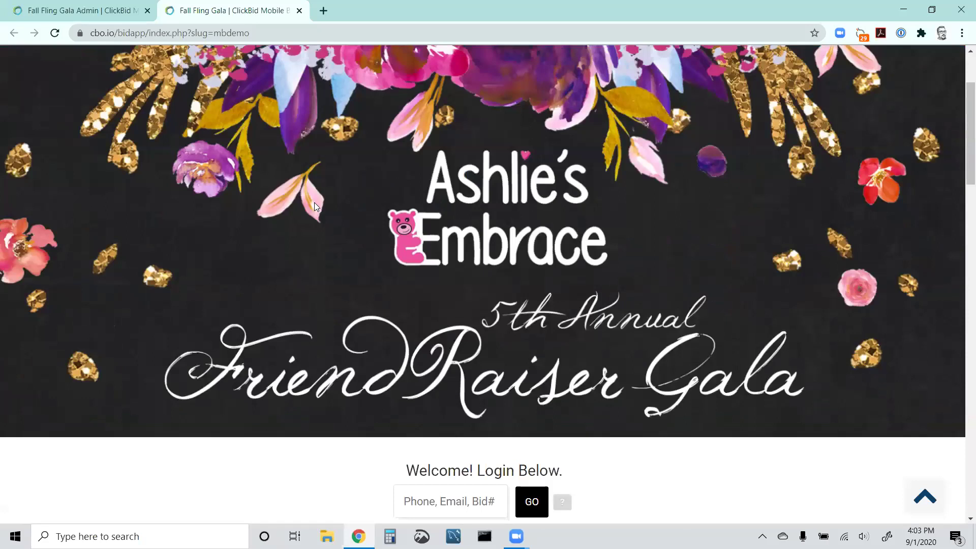
scroll(315, 202, "up", 1)
scroll(373, 232, "down", 6)
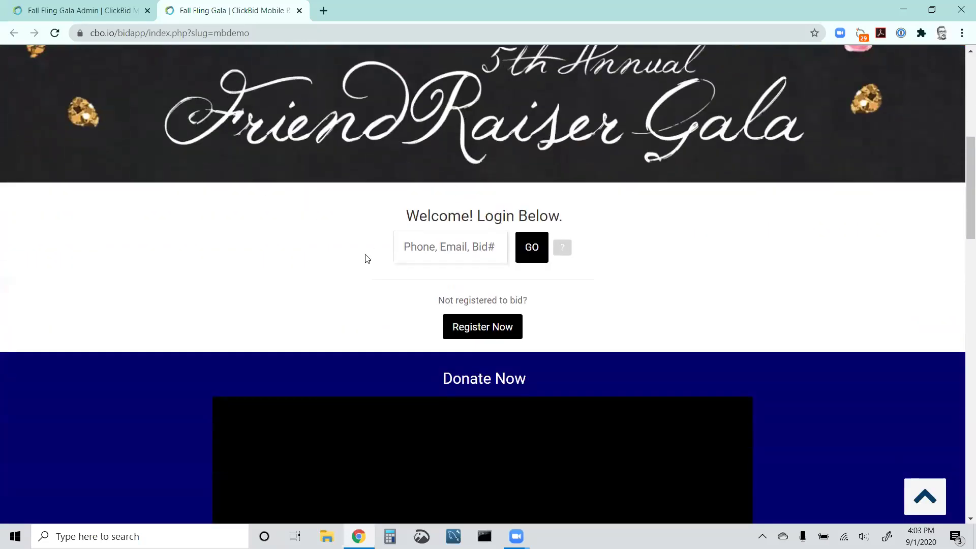
scroll(331, 258, "down", 1)
scroll(302, 184, "up", 1)
scroll(385, 333, "down", 5)
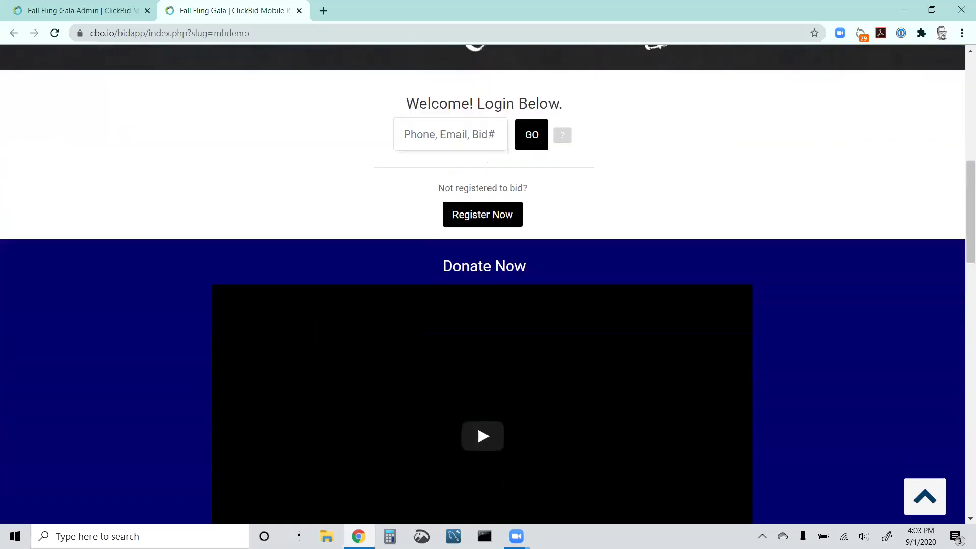
scroll(159, 259, "down", 5)
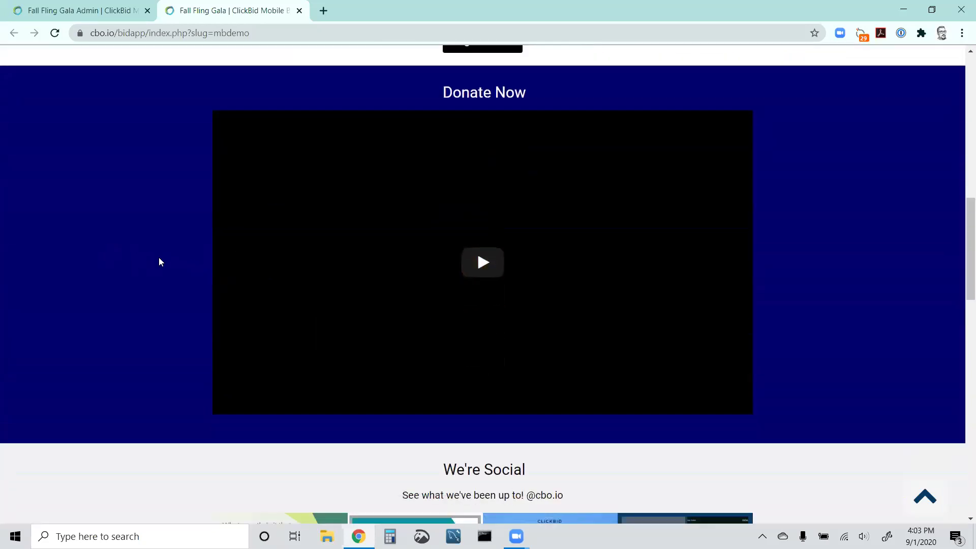
scroll(154, 260, "down", 1)
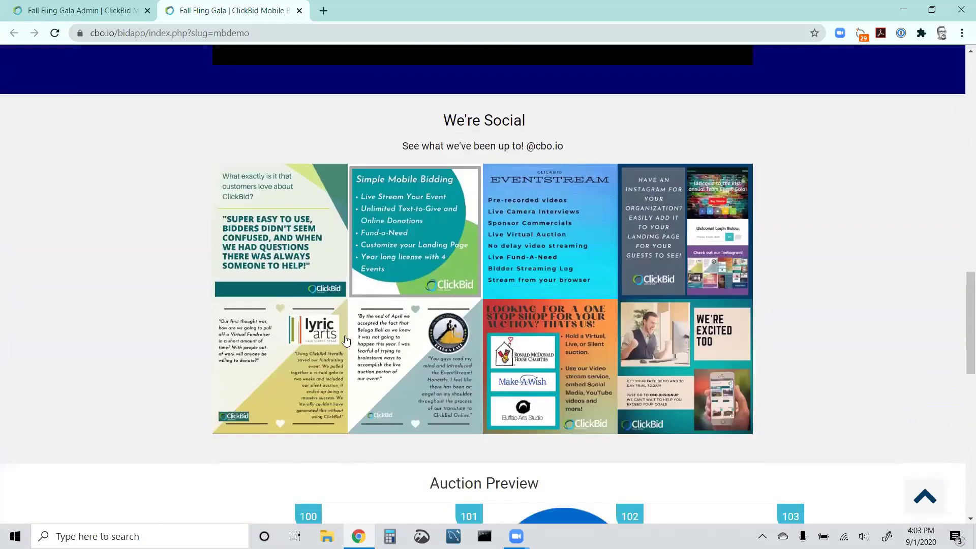
scroll(210, 290, "down", 6)
scroll(199, 279, "down", 3)
scroll(198, 272, "up", 20)
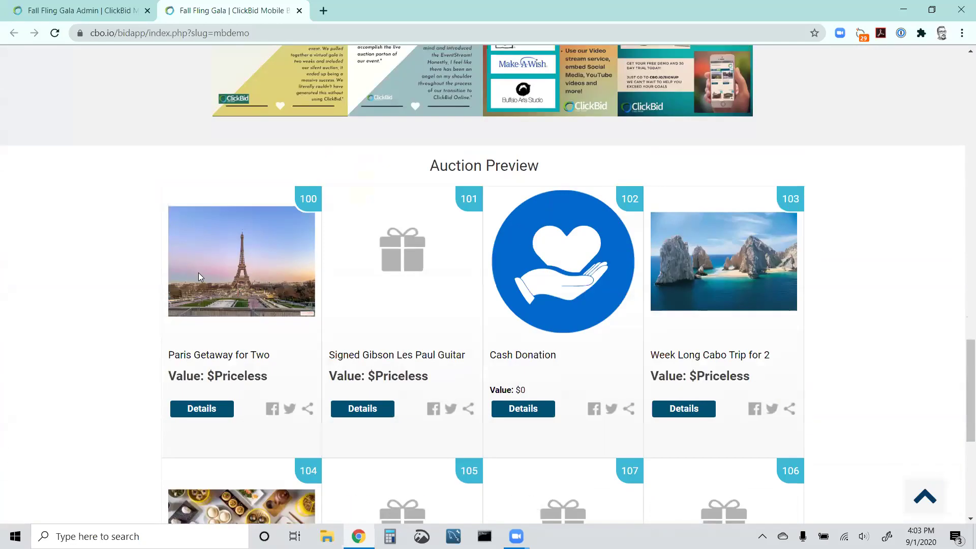
scroll(198, 271, "up", 3)
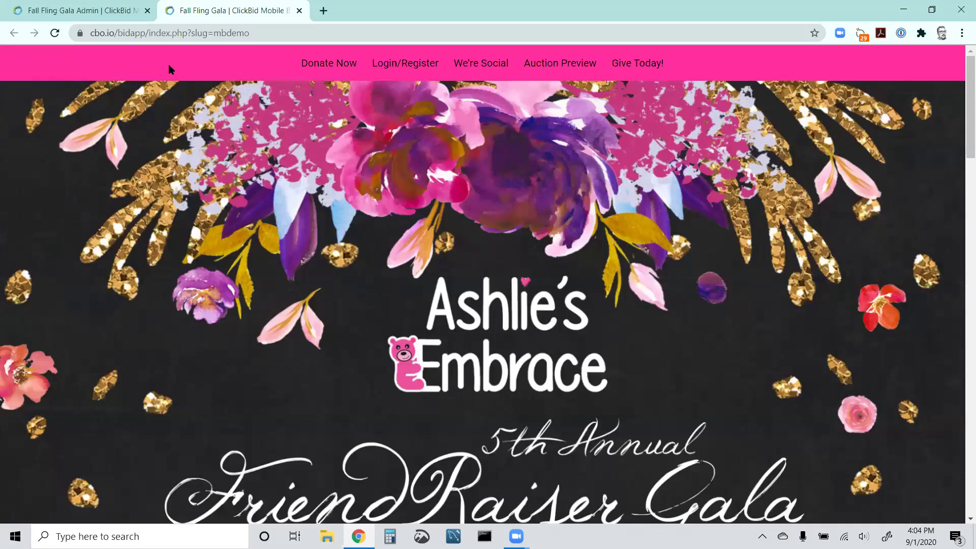
Return to the landing page content admin, open Page Settings, and examine the font and navigation bar options
left_click(101, 18)
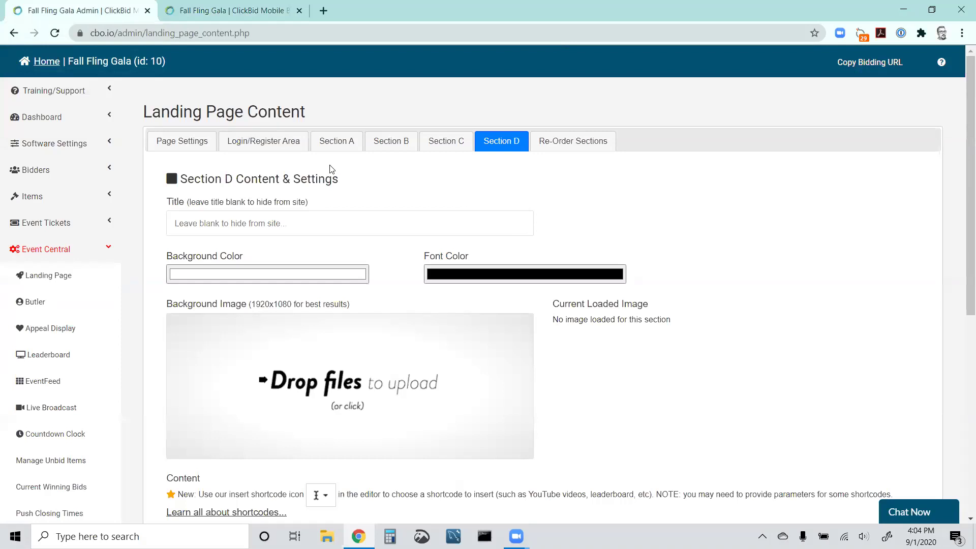
left_click(170, 143)
scroll(387, 248, "down", 3)
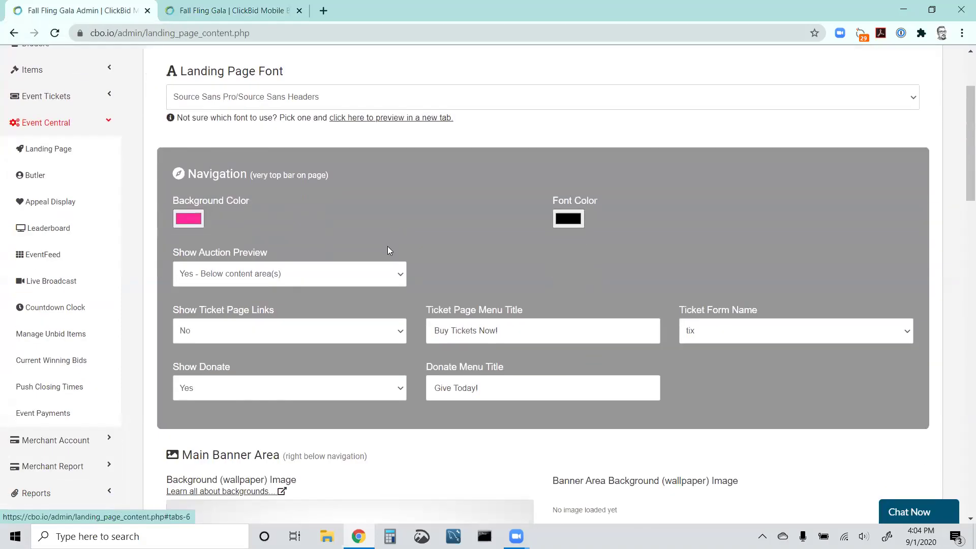
scroll(388, 250, "down", 1)
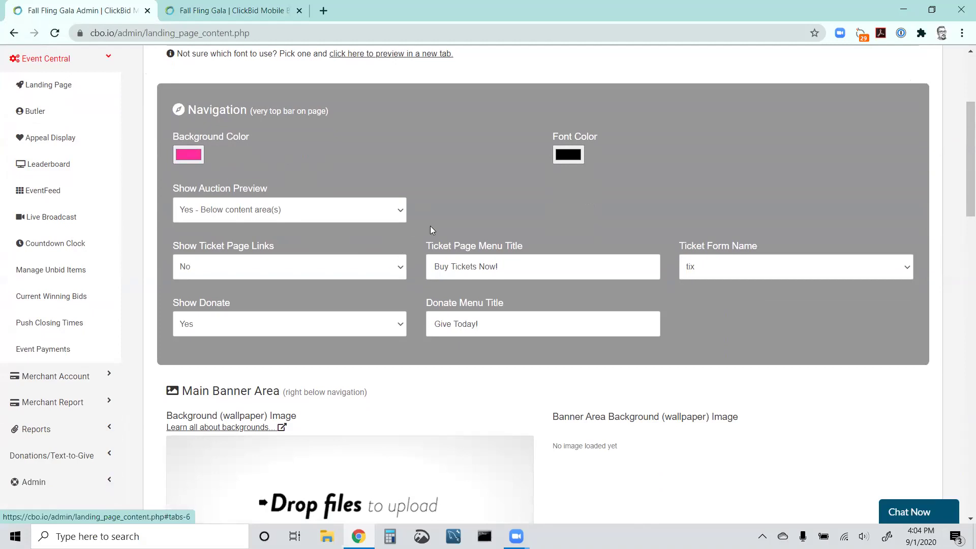
scroll(413, 231, "up", 1)
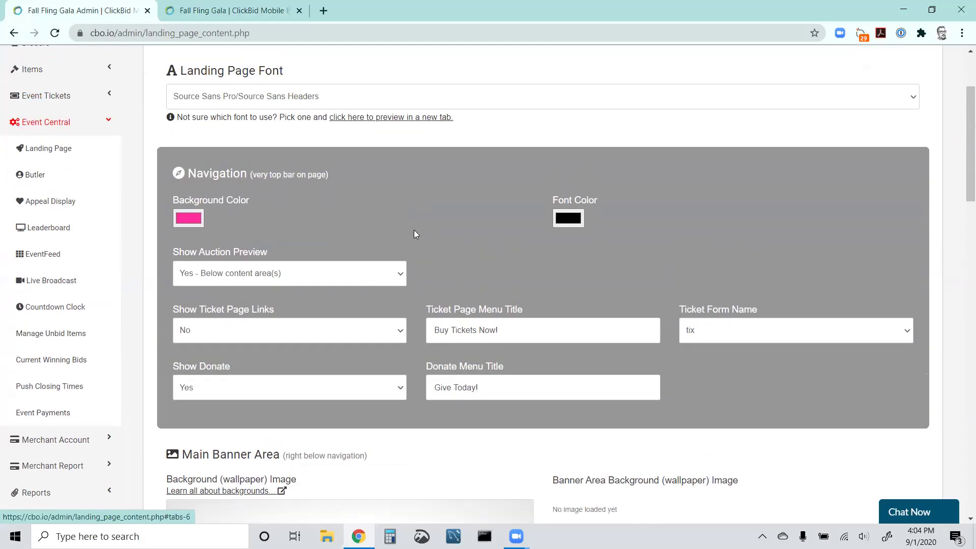
scroll(433, 239, "up", 2)
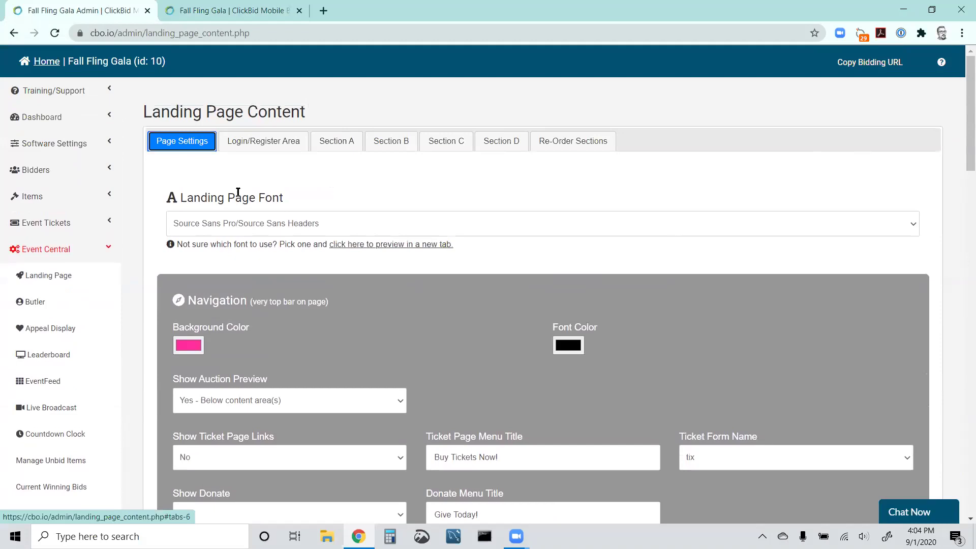
scroll(401, 284, "down", 1)
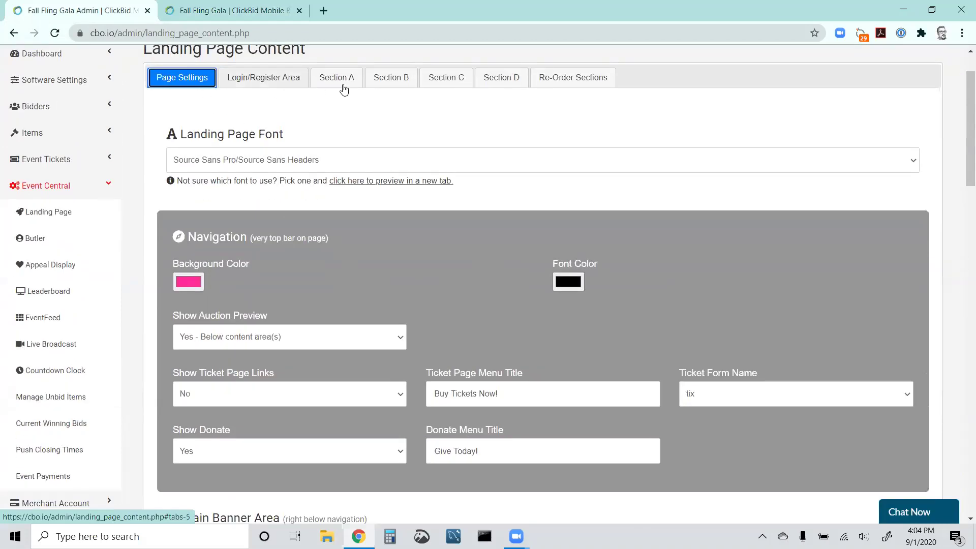
scroll(443, 298, "down", 3)
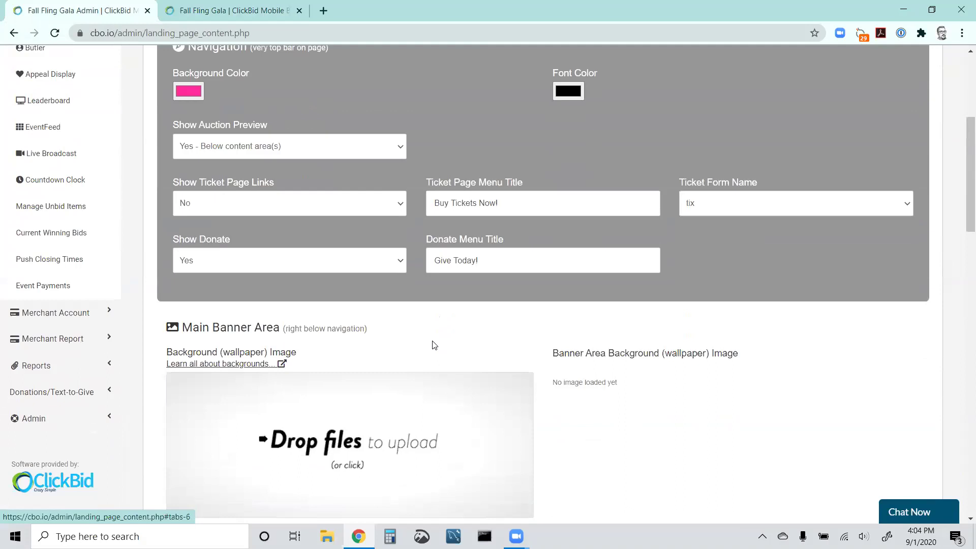
Examine the main banner, logo placement, title and subheader, details button and social media settings of the landing page
scroll(451, 284, "down", 4)
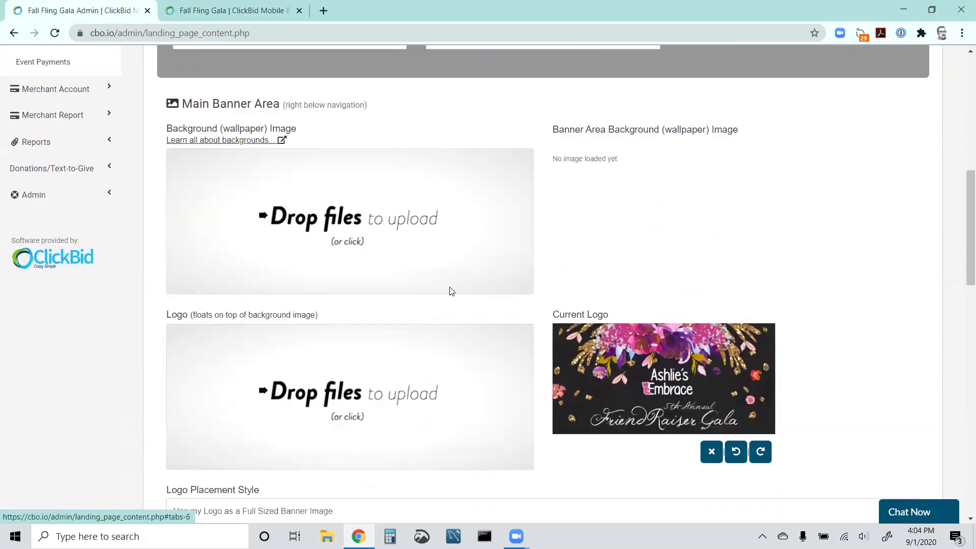
scroll(451, 291, "down", 2)
scroll(376, 213, "down", 1)
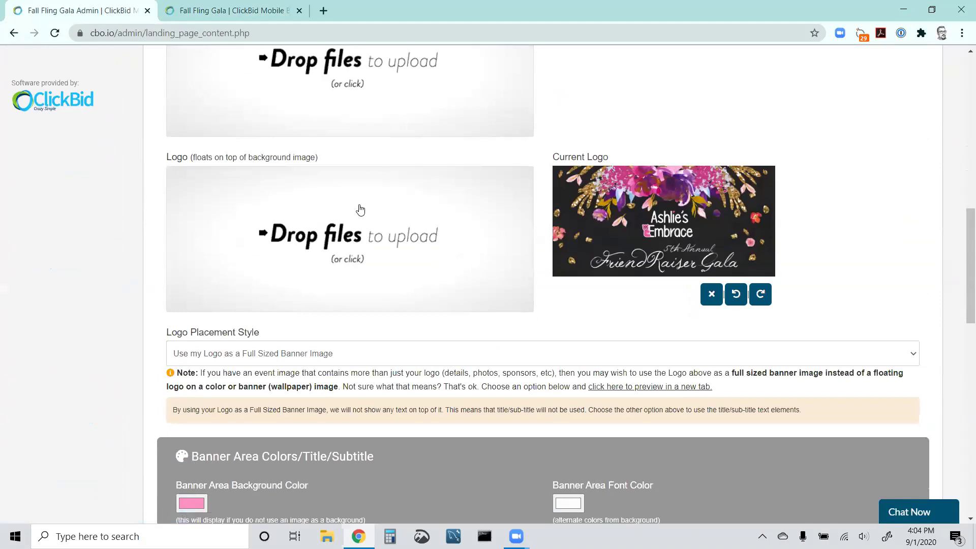
scroll(450, 218, "down", 1)
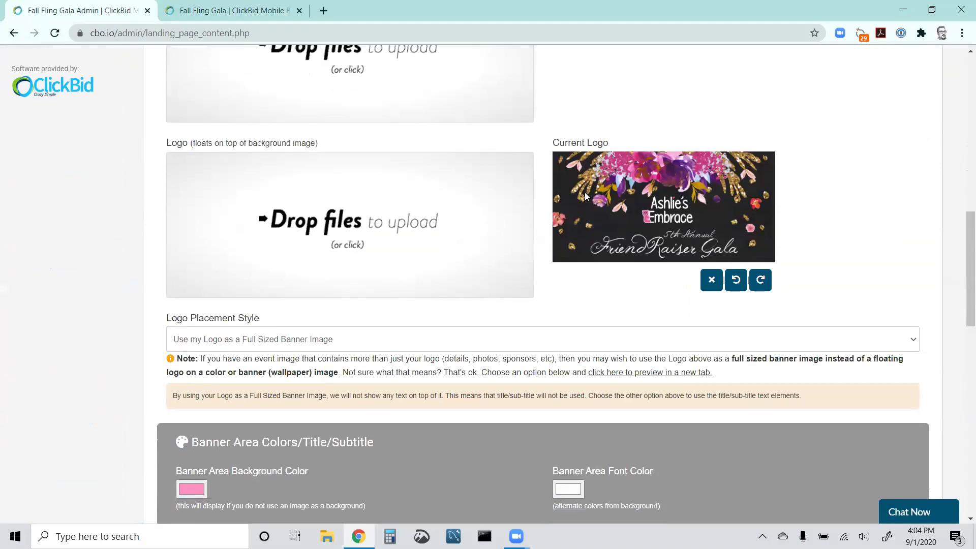
scroll(584, 192, "down", 1)
scroll(430, 206, "down", 5)
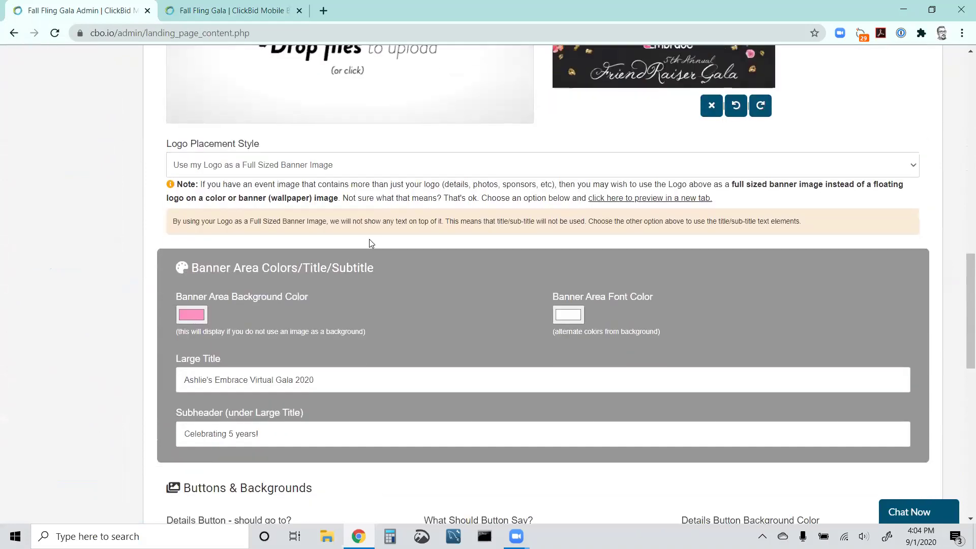
scroll(349, 323, "down", 4)
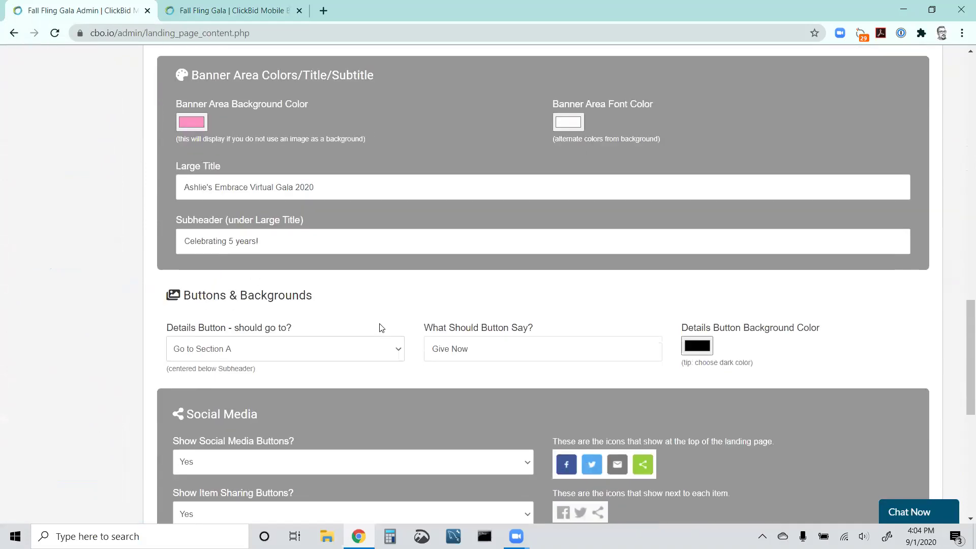
scroll(341, 352, "down", 1)
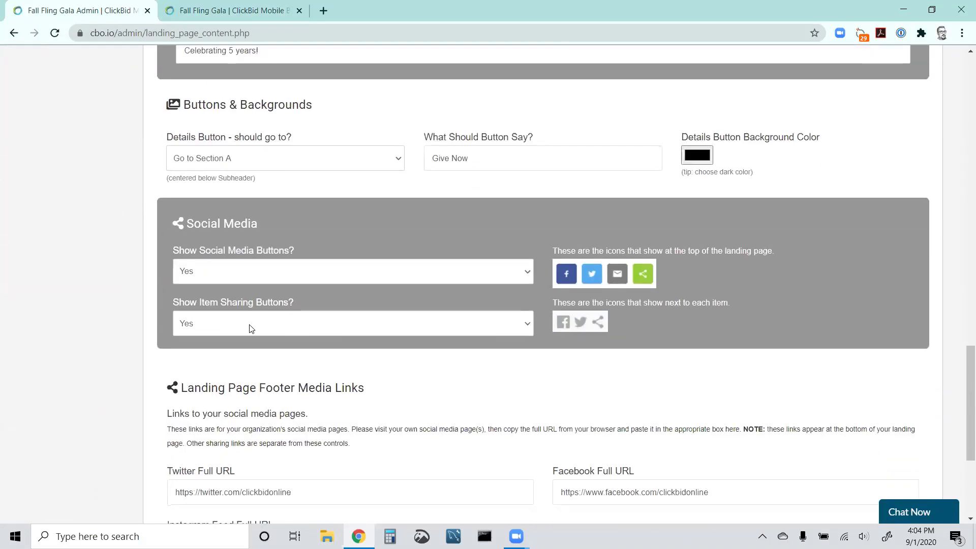
Open the landing page's Login/Register Area settings and examine the event start, register-to-bid and welcome email options
scroll(327, 331, "up", 7)
scroll(315, 339, "up", 16)
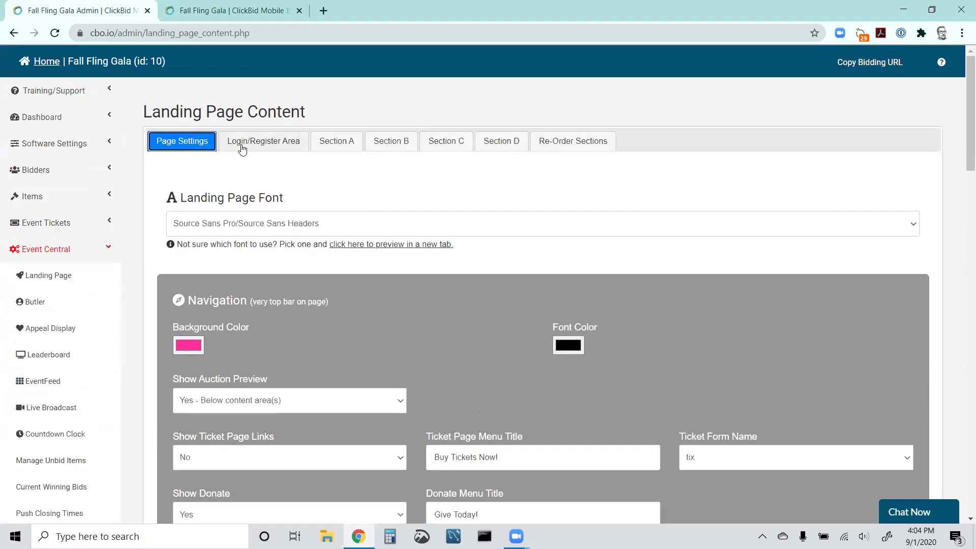
left_click(242, 148)
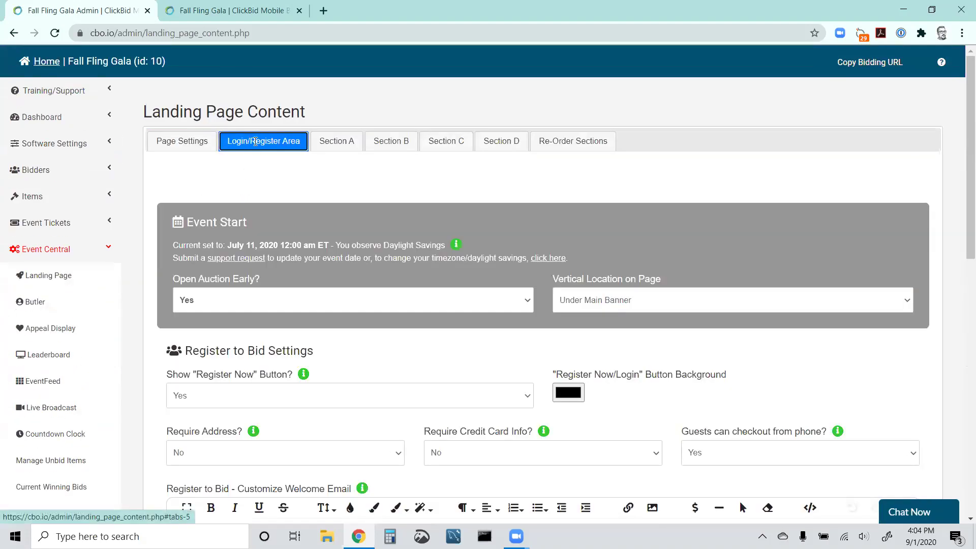
scroll(308, 239, "down", 1)
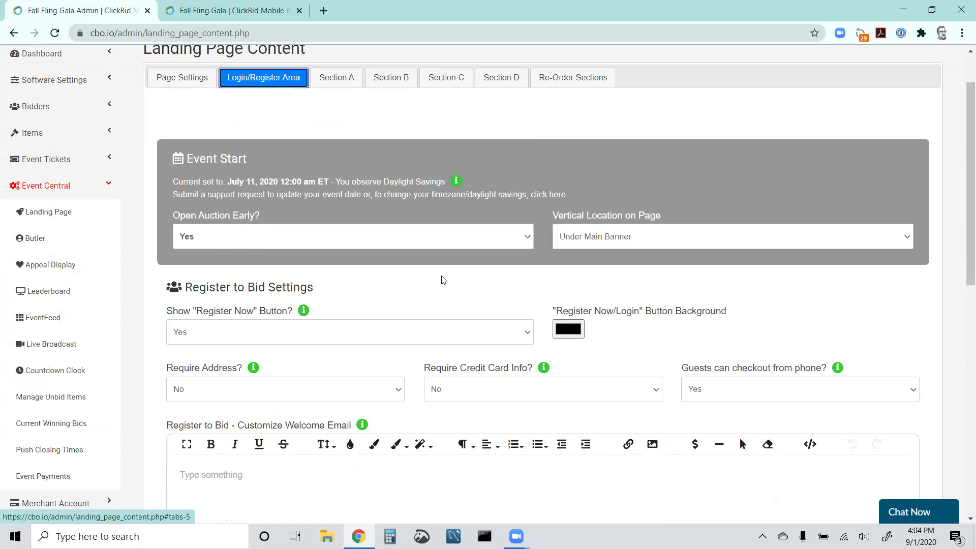
scroll(442, 279, "down", 3)
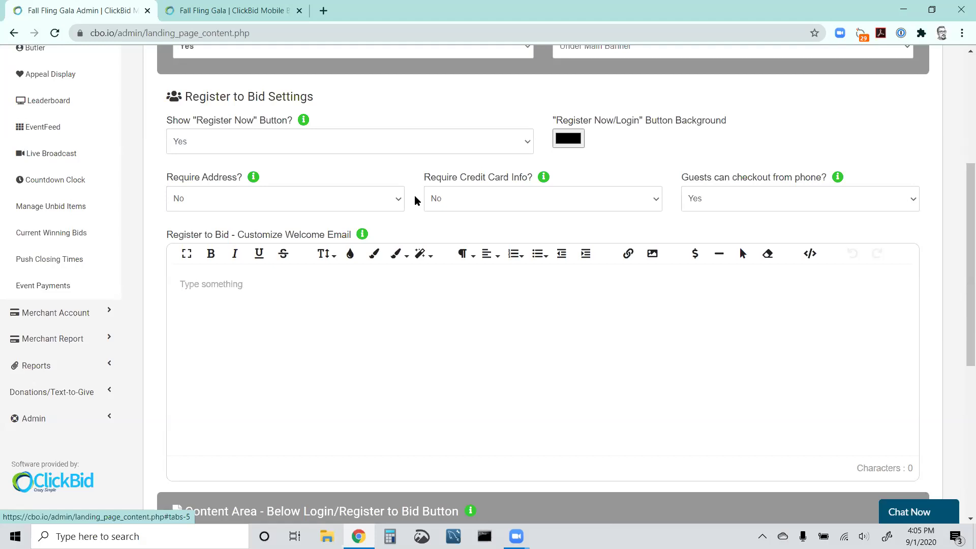
scroll(414, 200, "up", 3)
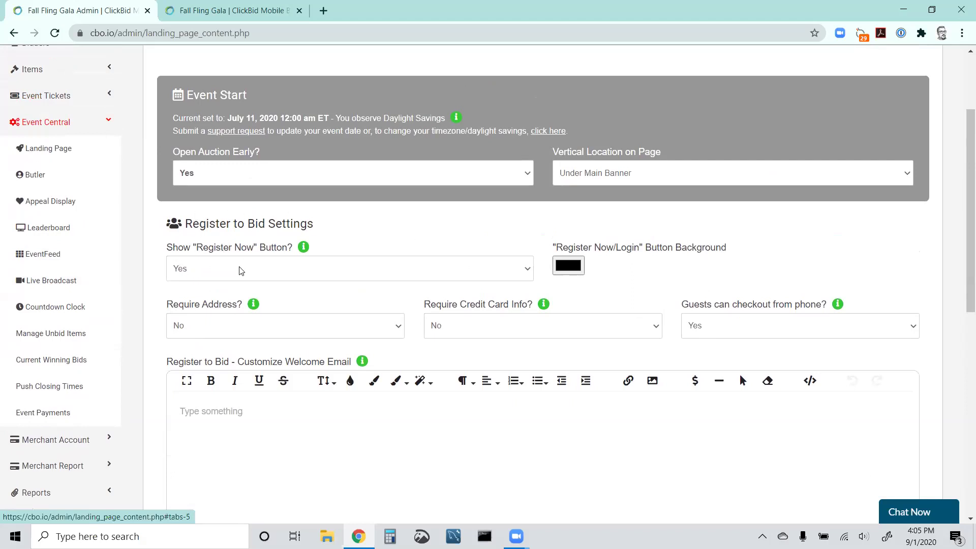
Check the registration button on the public landing page, and set Show "Register Now" Button to No in the admin
left_click(245, 21)
scroll(474, 300, "down", 8)
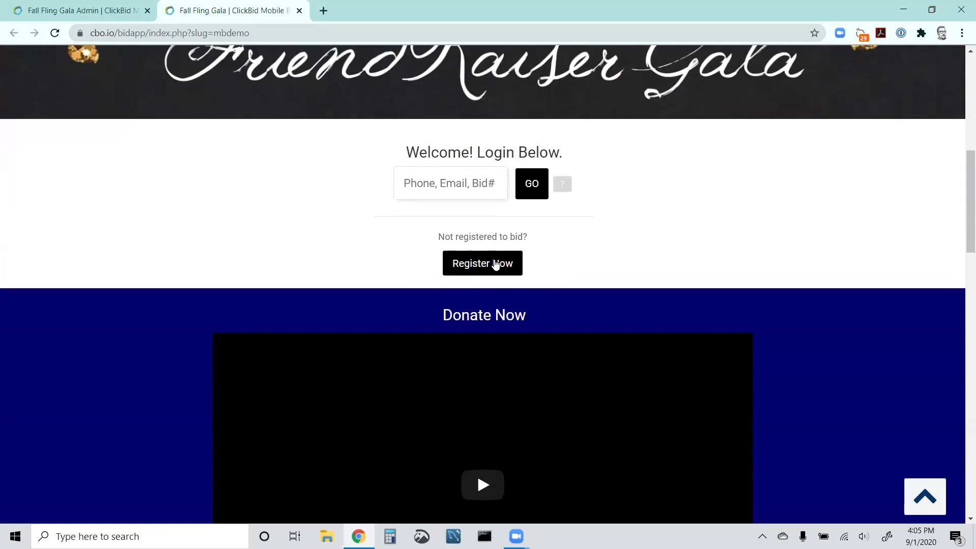
left_click(52, 13)
left_click(335, 277)
left_click(327, 309)
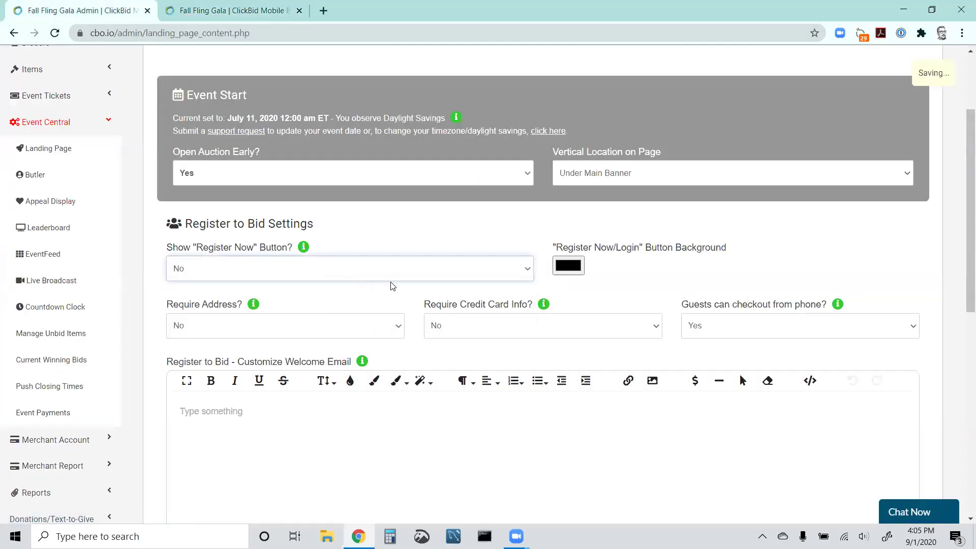
Reload the public landing page and check its login area and navigation bar
left_click(187, 12)
left_click(54, 32)
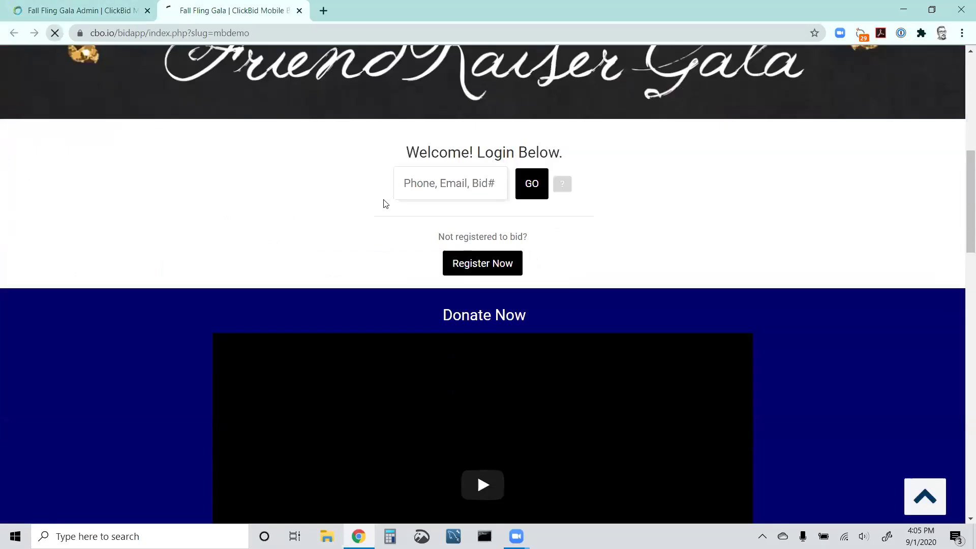
scroll(401, 226, "up", 8)
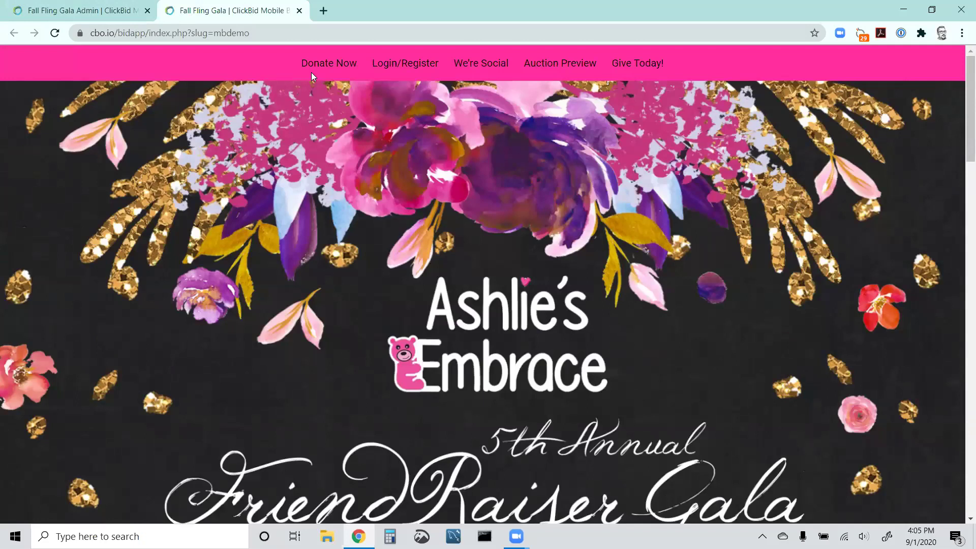
Launch the public ticket page for the tix form from Event Tickets and examine its event details, ticket types and sponsorships
left_click(81, 10)
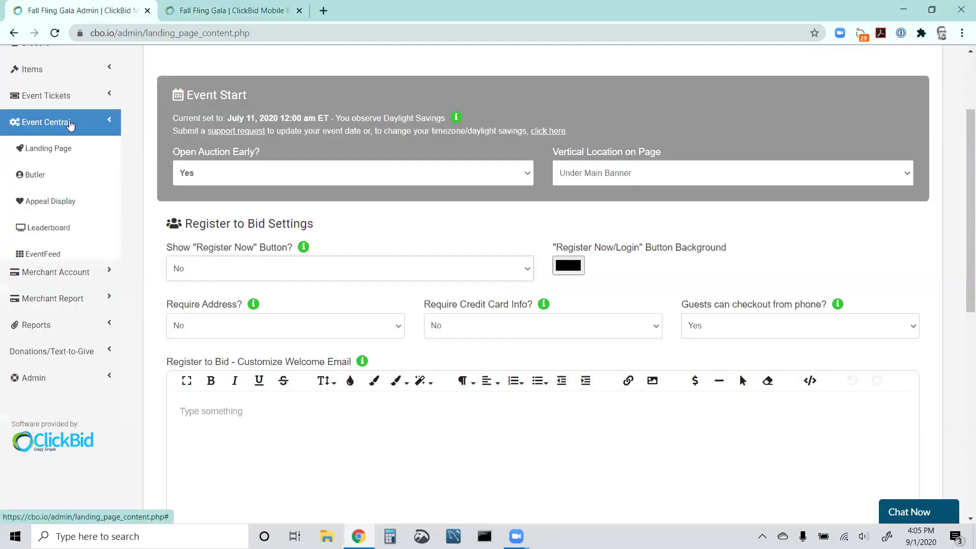
left_click(67, 97)
left_click(72, 148)
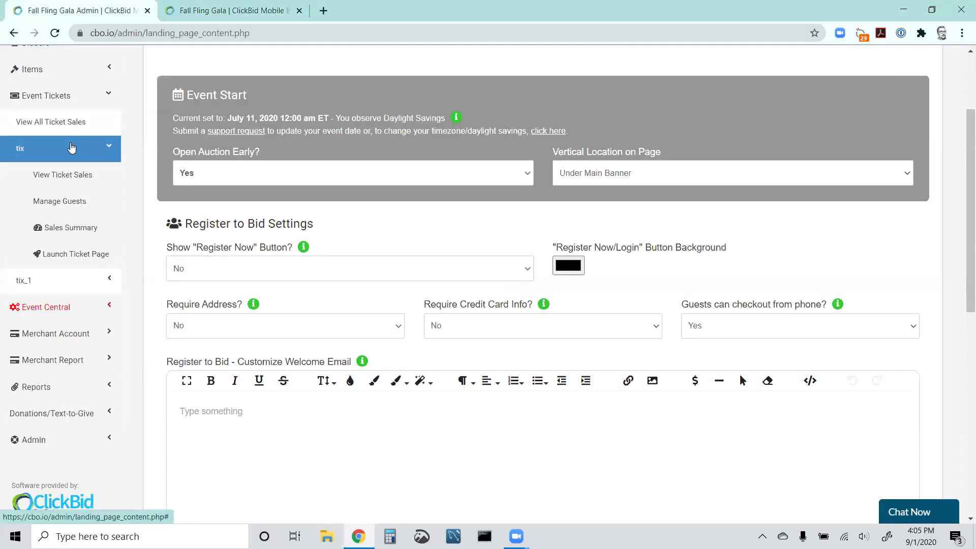
left_click(70, 257)
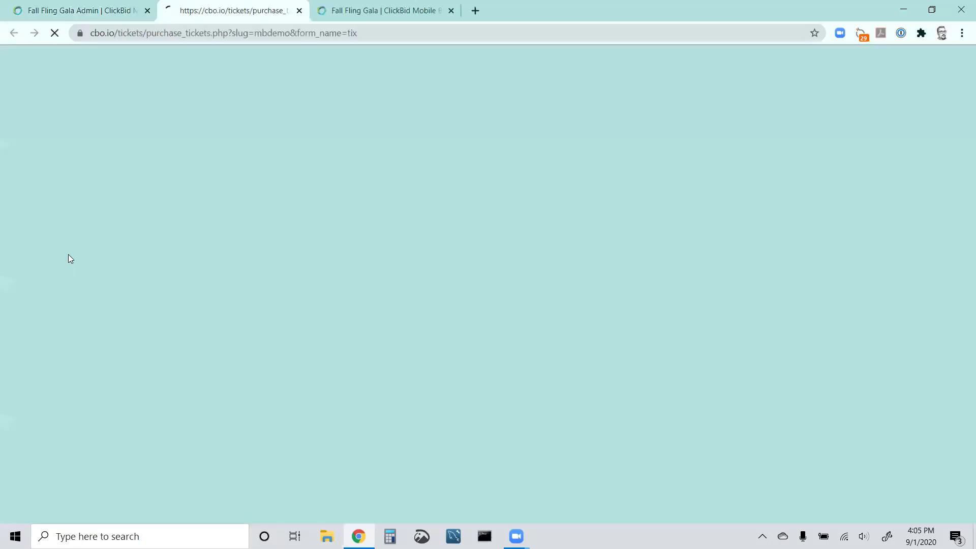
scroll(472, 271, "down", 1)
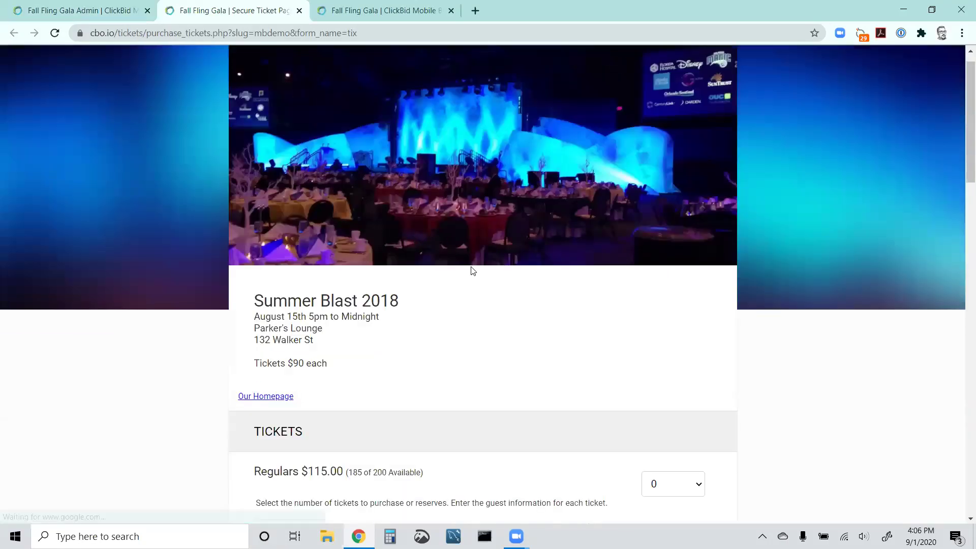
scroll(472, 264, "down", 3)
scroll(407, 265, "down", 1)
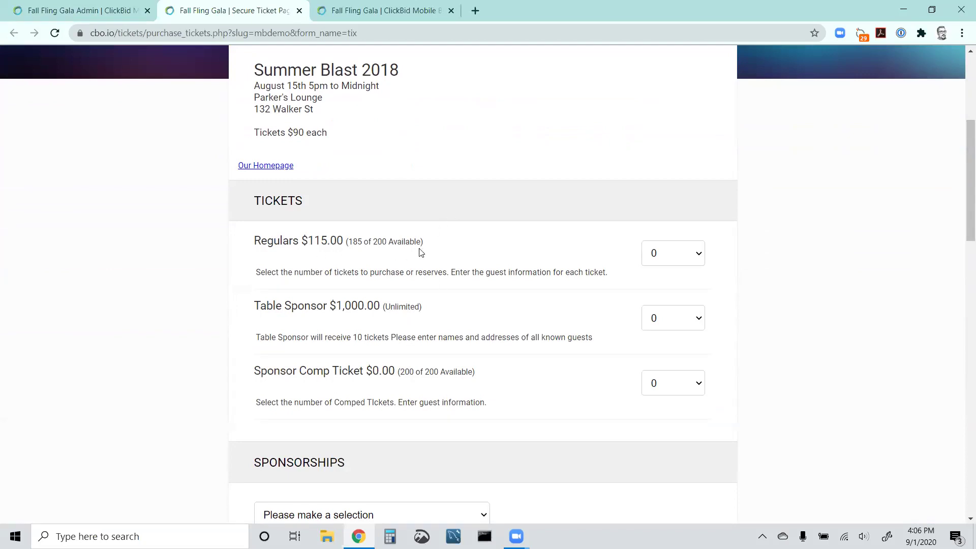
scroll(420, 253, "down", 1)
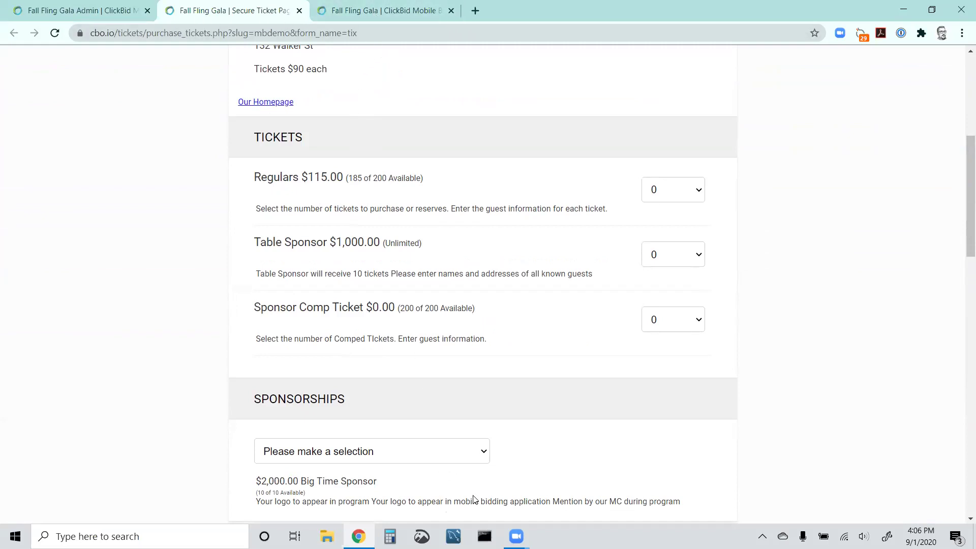
mouse_move(451, 482)
scroll(163, 254, "up", 6)
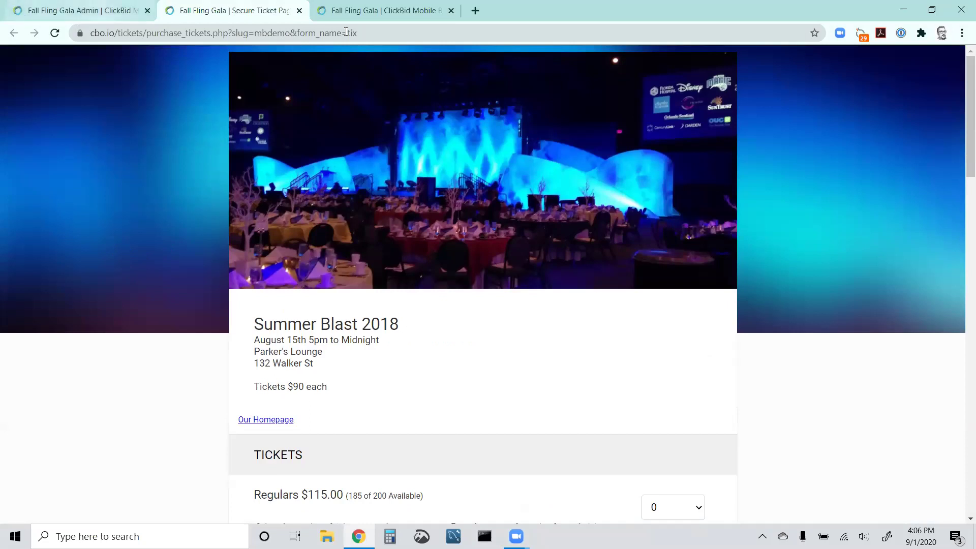
Close the public landing page and the ticket page, and look over the admin's Event Tickets and Event Central options
left_click(379, 14)
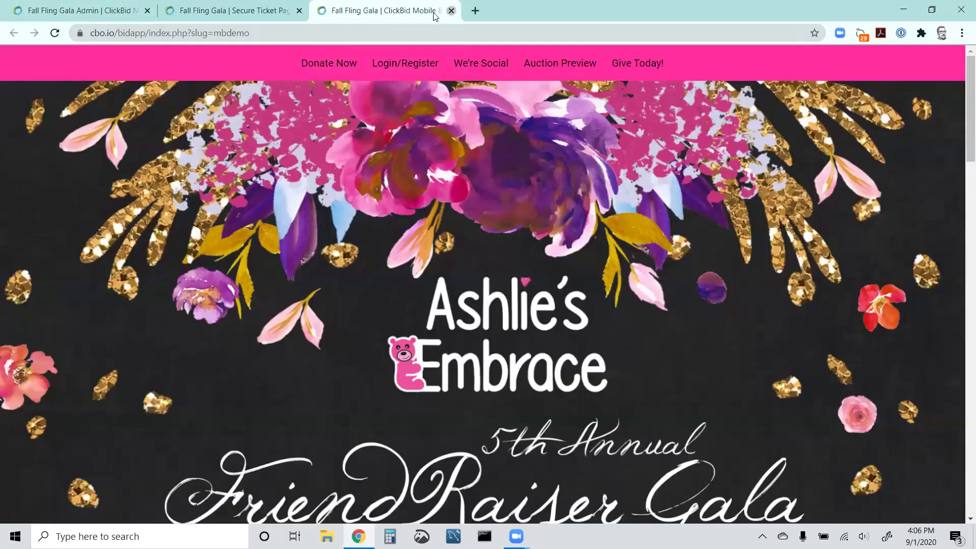
left_click(451, 11)
left_click(299, 11)
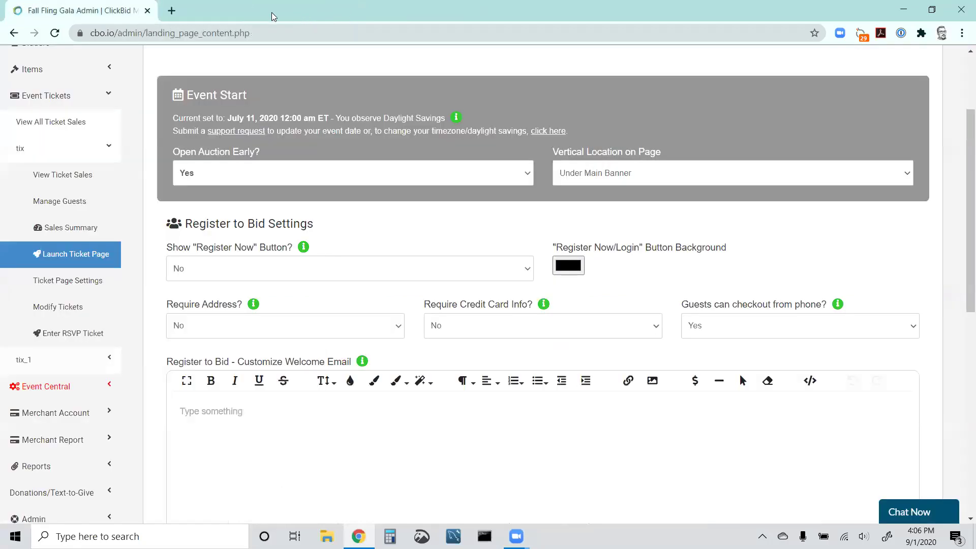
scroll(314, 305, "up", 3)
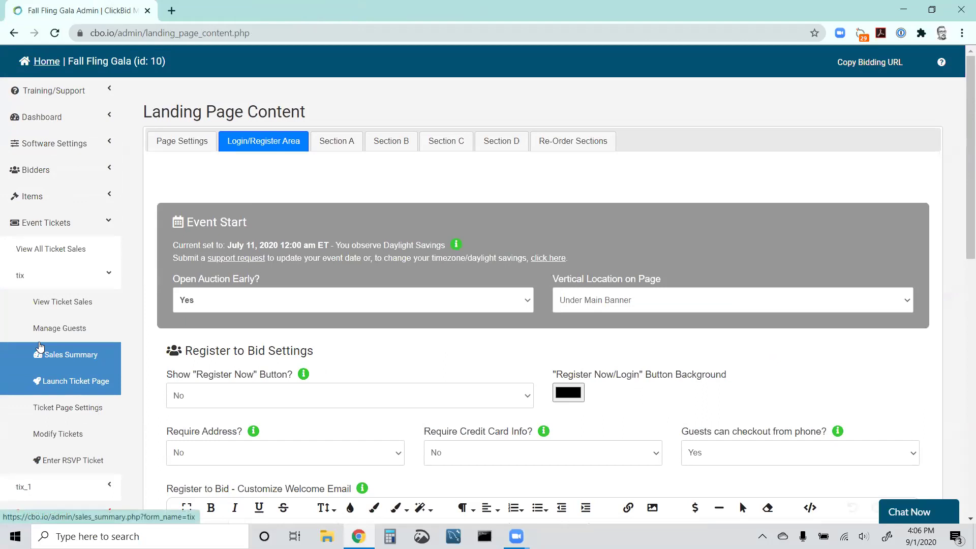
scroll(43, 203, "down", 1)
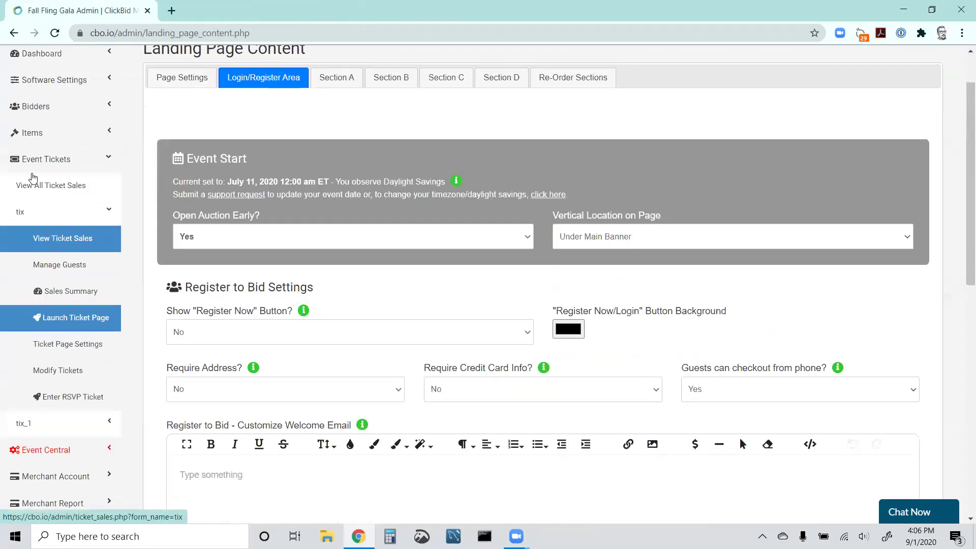
left_click(44, 161)
left_click(49, 191)
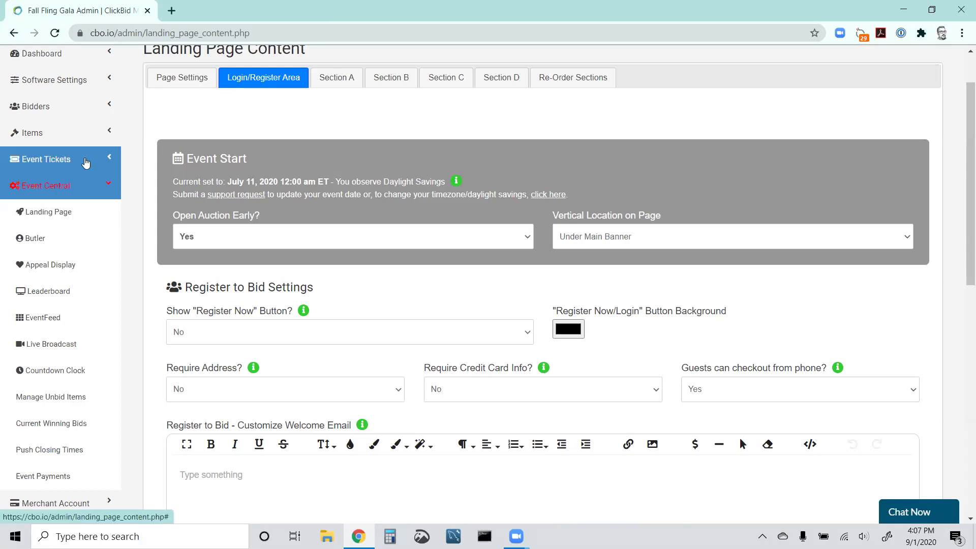
Open the Manage Items list and sort the auction items by type
left_click(78, 135)
left_click(75, 160)
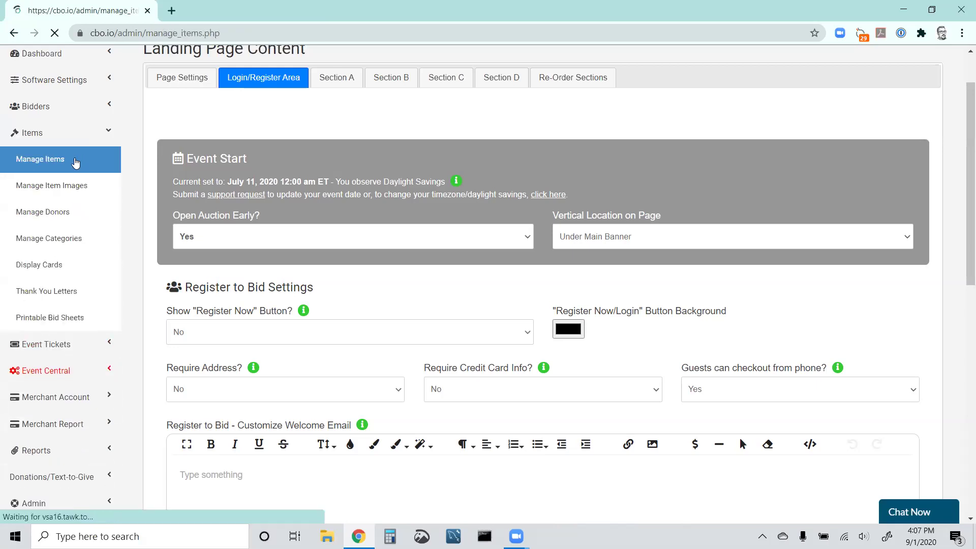
scroll(382, 192, "down", 3)
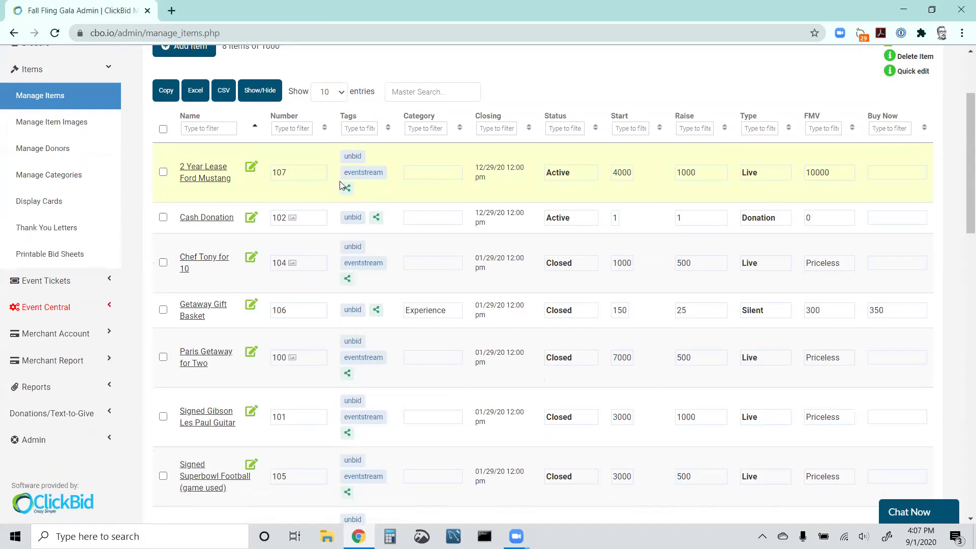
scroll(339, 183, "down", 2)
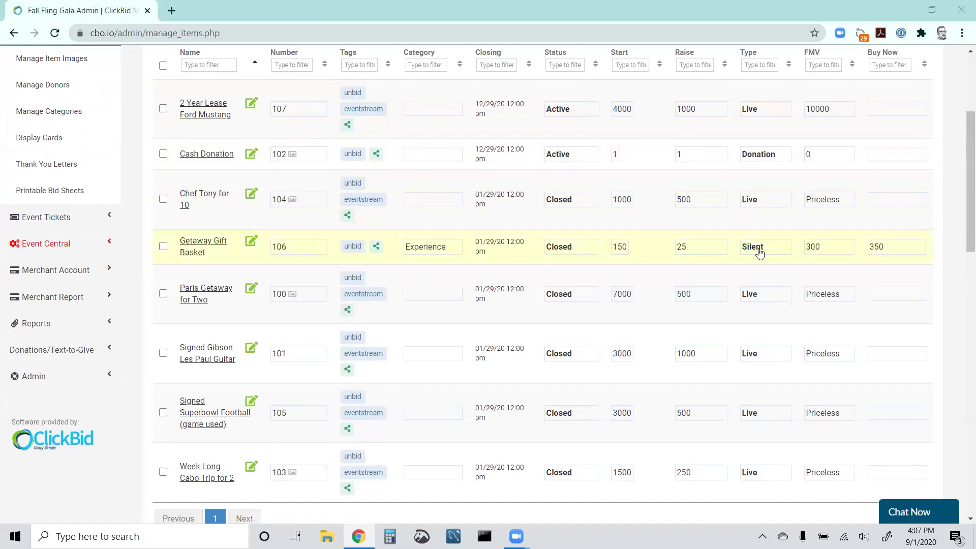
scroll(750, 204, "up", 1)
left_click(790, 128)
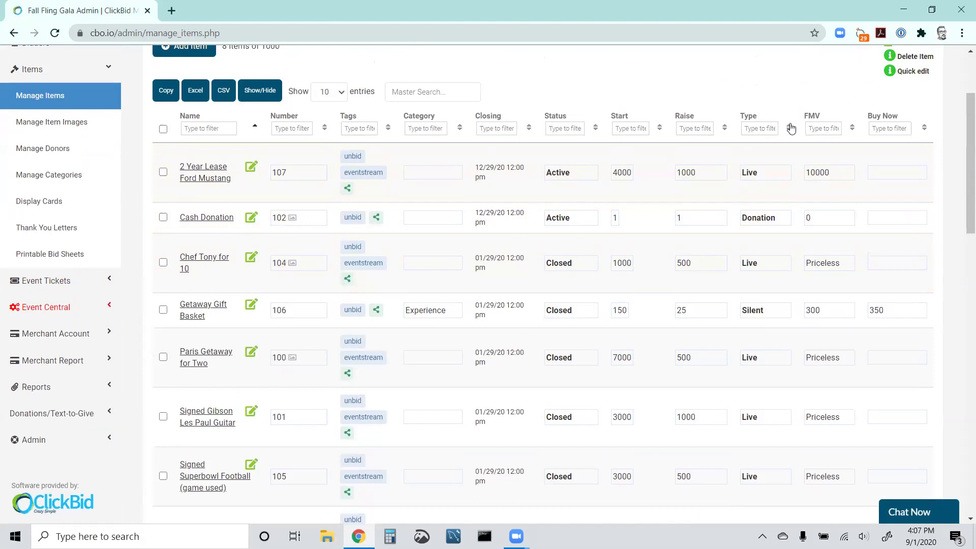
Examine the sorted item list, comparing the donation, live and silent items with their status, closing times and bid values
scroll(756, 168, "down", 1)
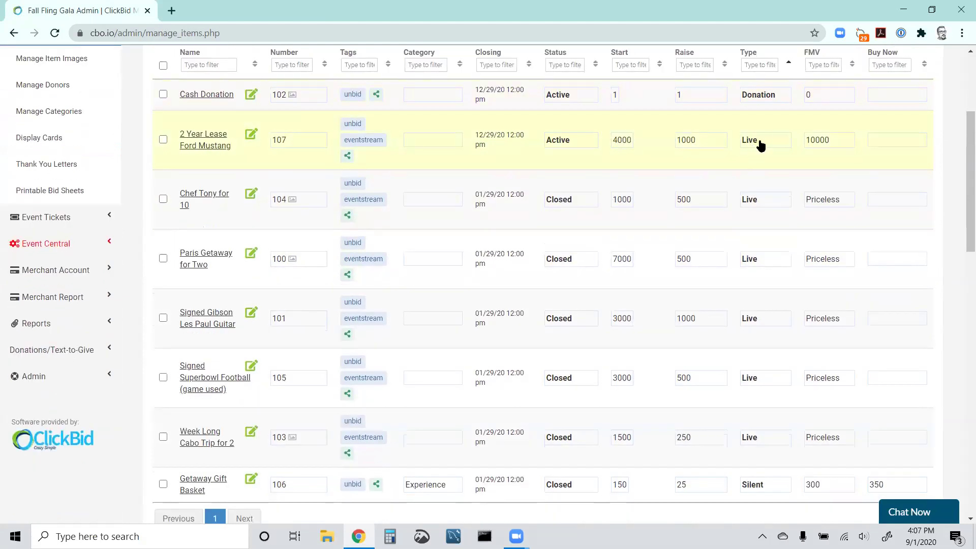
scroll(747, 201, "down", 1)
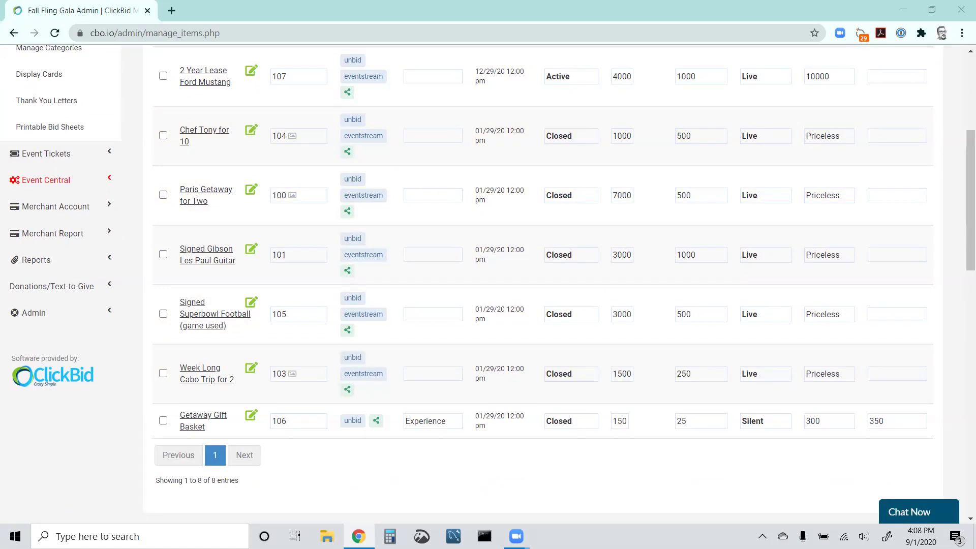
scroll(722, 274, "down", 1)
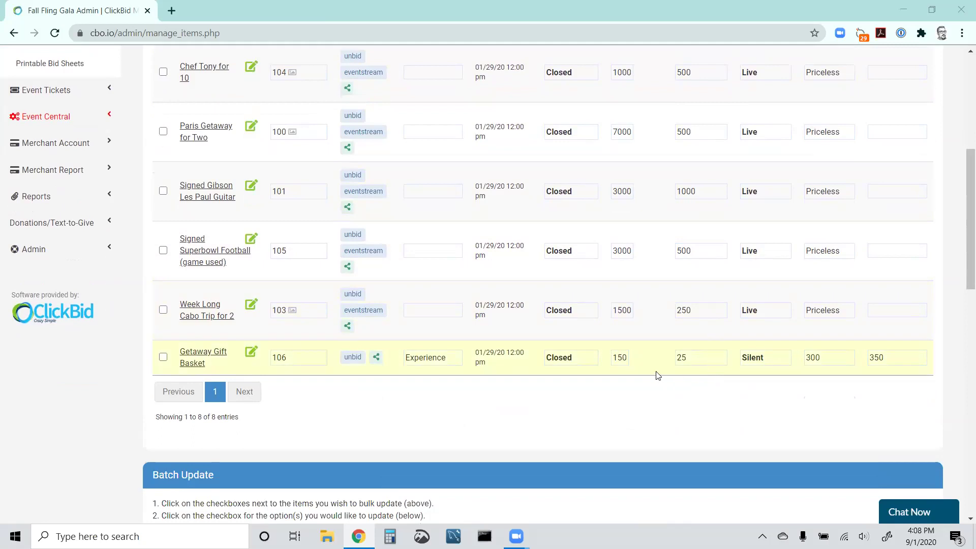
scroll(658, 364, "up", 2)
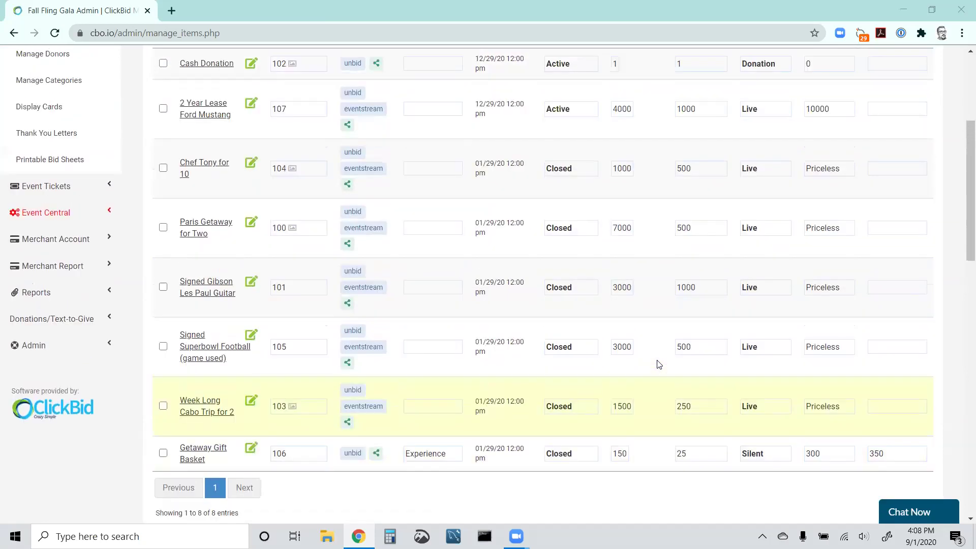
scroll(663, 335, "up", 1)
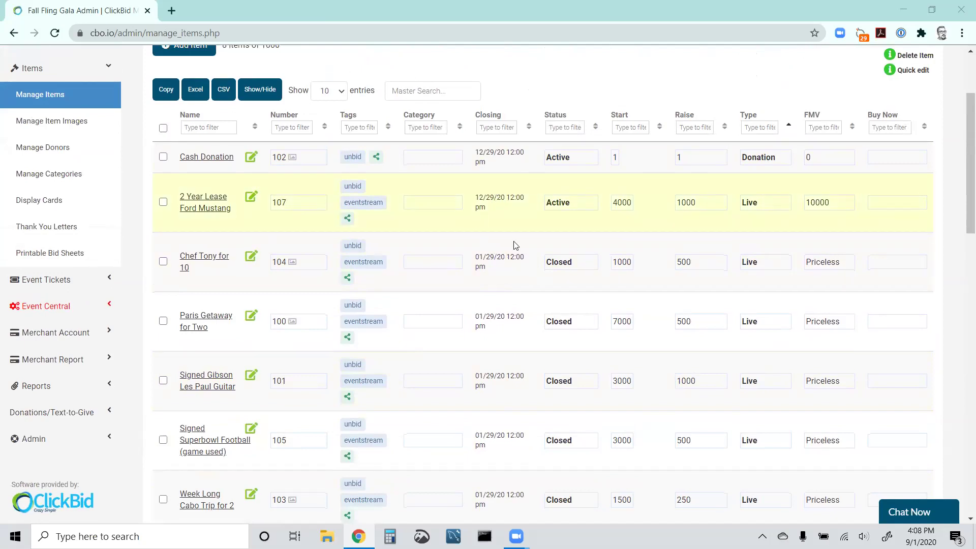
scroll(511, 248, "down", 3)
scroll(503, 249, "up", 1)
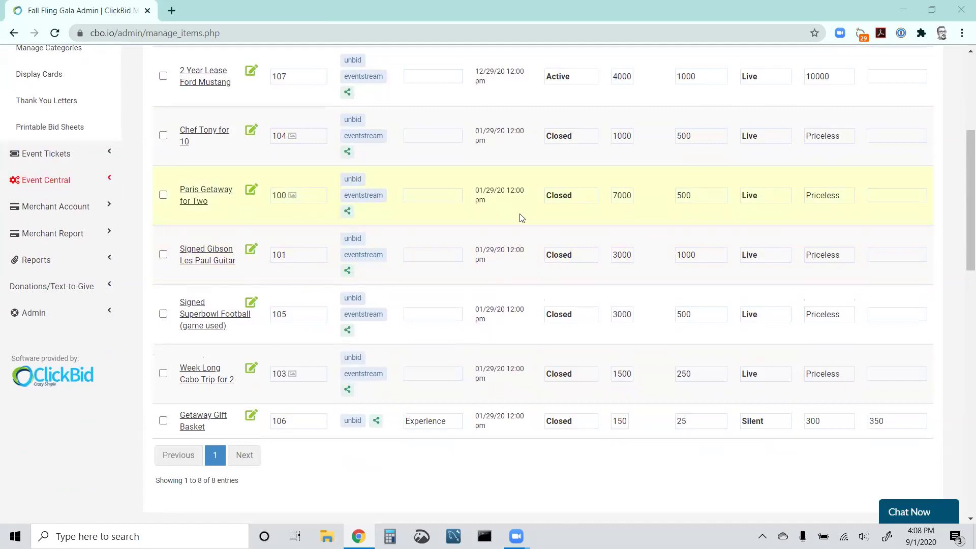
scroll(521, 215, "up", 1)
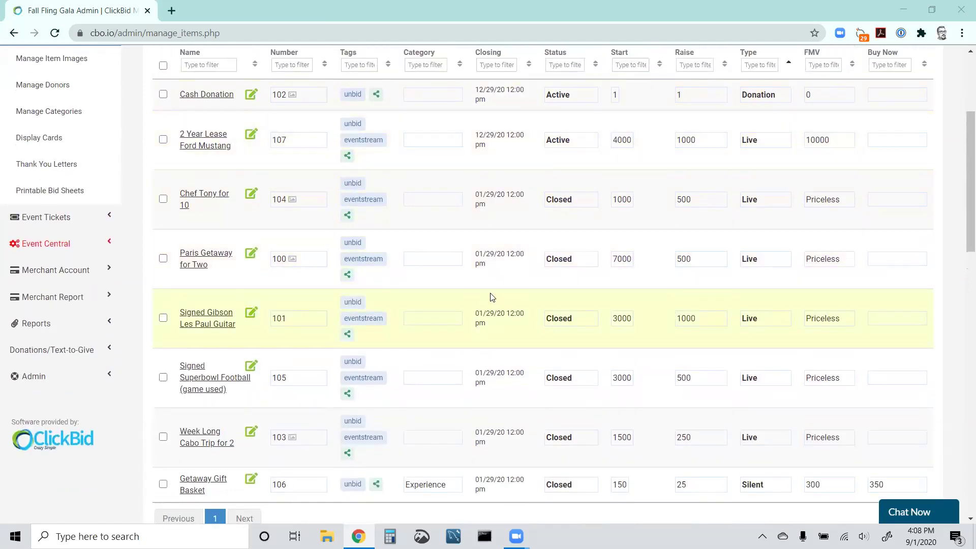
scroll(535, 262, "up", 2)
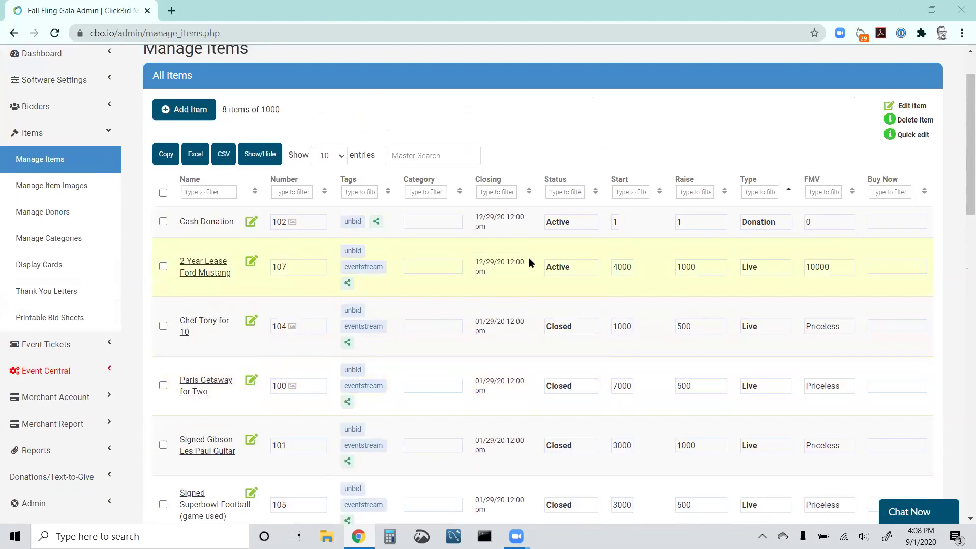
Change how many entries the item list shows, select all items, and bring up the Batch Update options
left_click(331, 156)
left_click(332, 237)
left_click(163, 193)
scroll(176, 214, "down", 5)
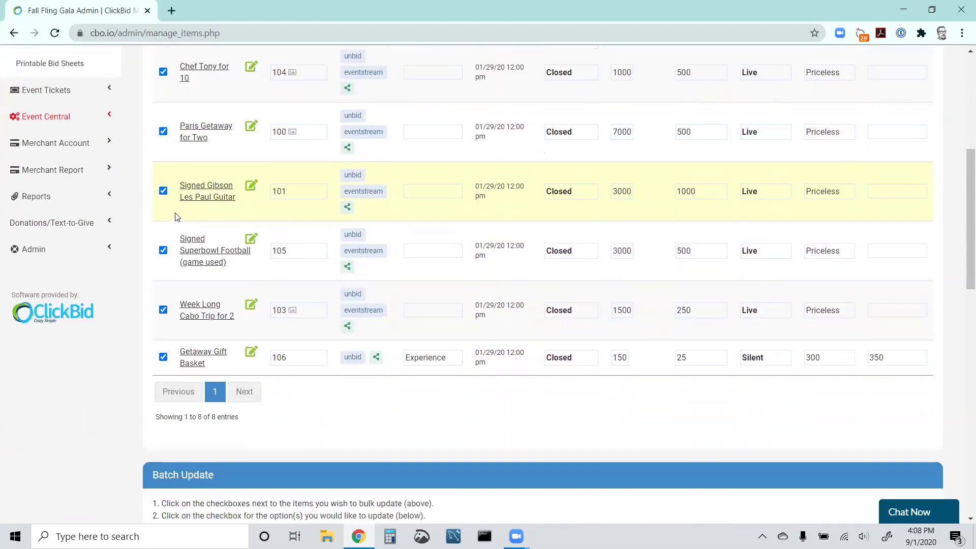
scroll(244, 236, "down", 4)
scroll(254, 236, "down", 3)
scroll(398, 155, "down", 1)
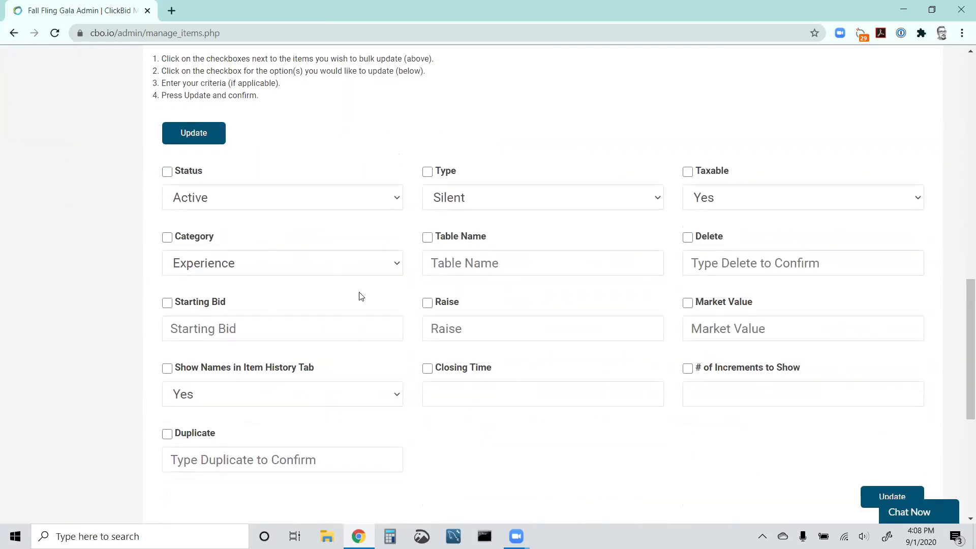
Set the batch update criteria for the selected items to status Active and closing time 2020-09-05 7:30 pm
left_click(168, 173)
left_click(449, 369)
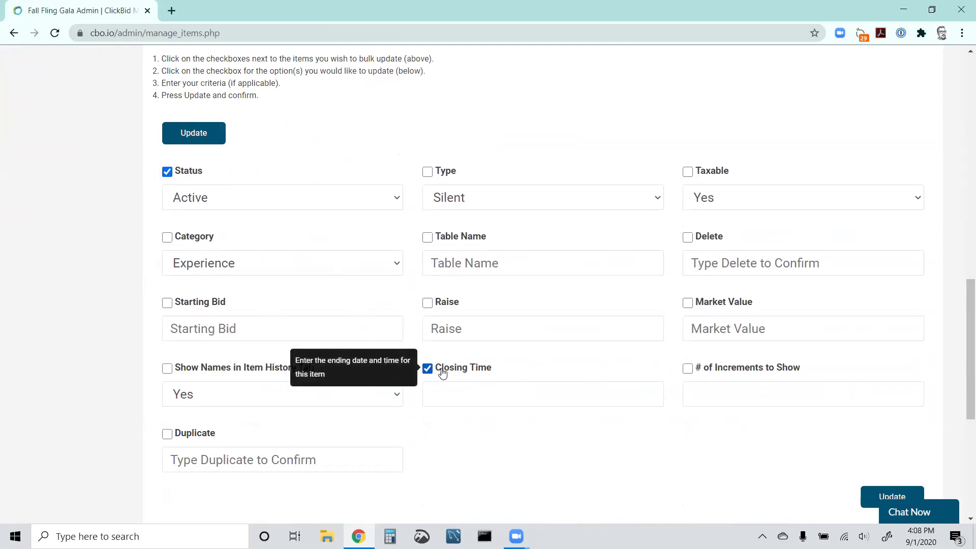
left_click(482, 394)
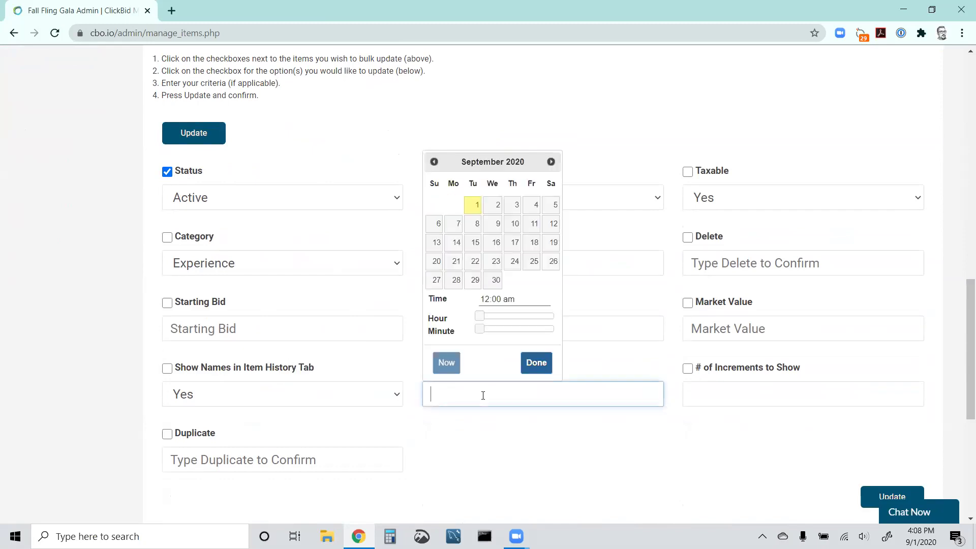
left_click(552, 206)
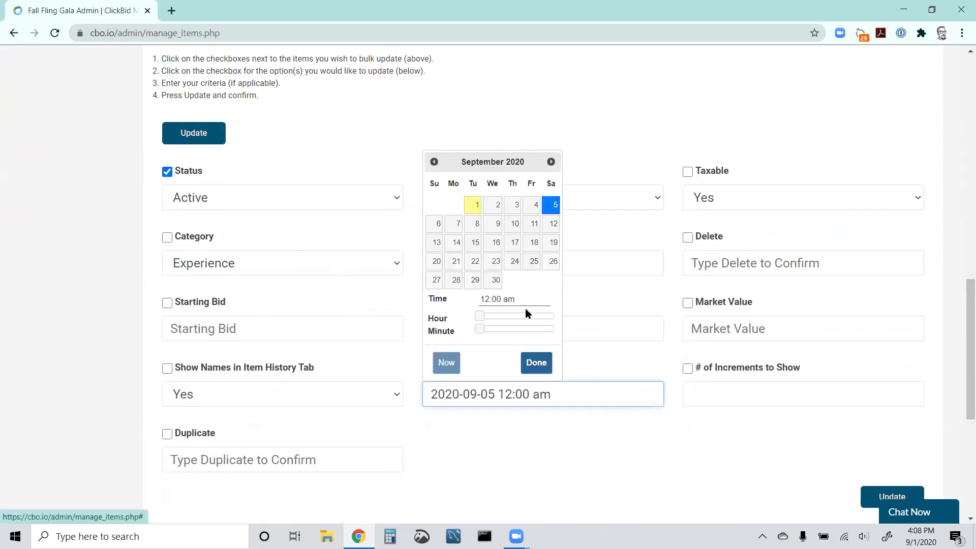
left_click(540, 317)
left_click_drag(542, 317, 518, 329)
left_click(514, 328)
left_click(535, 363)
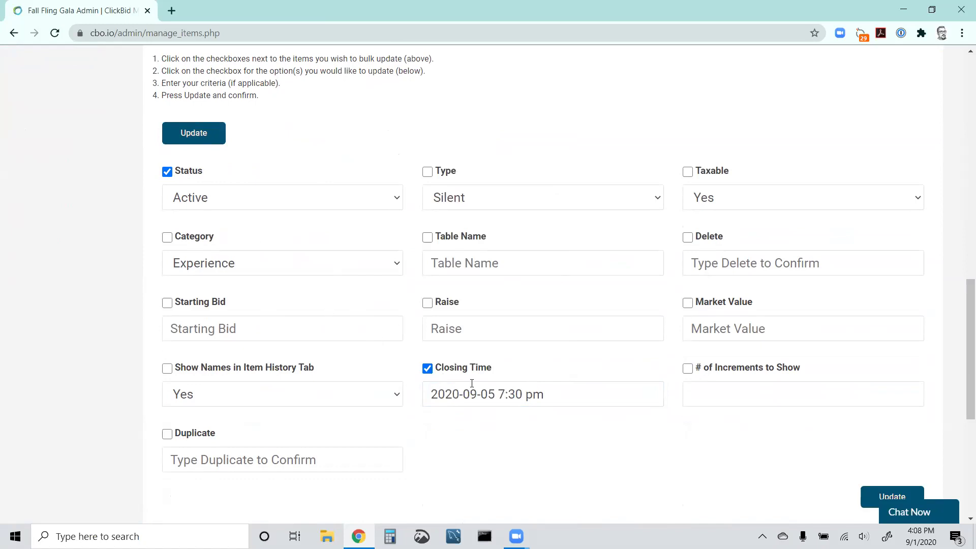
Run the batch update on the selected items and confirm it
scroll(513, 373, "down", 1)
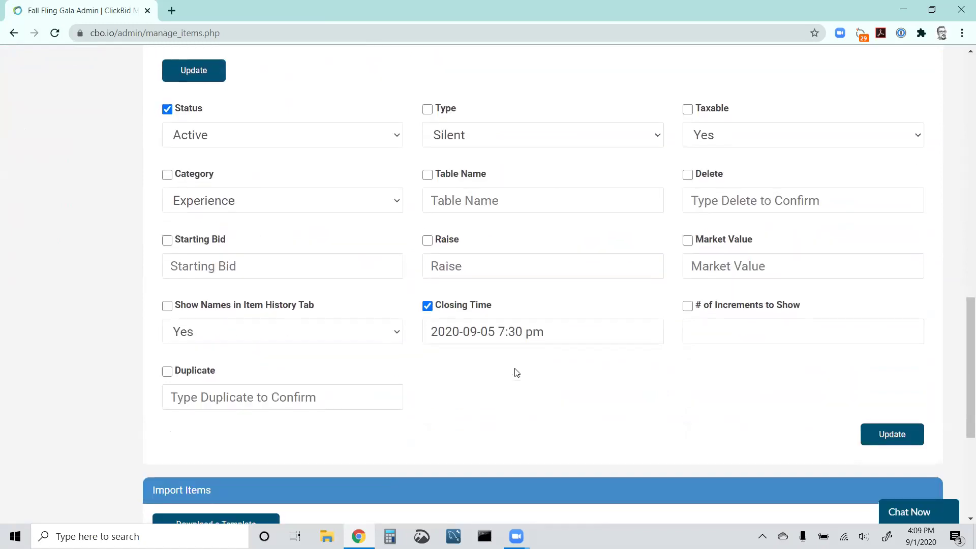
scroll(514, 372, "up", 1)
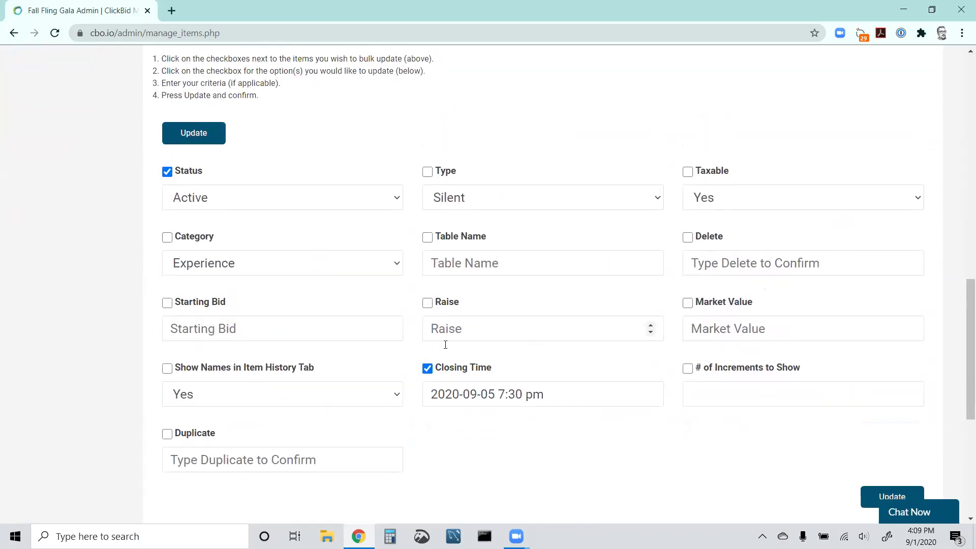
left_click(194, 133)
left_click(463, 291)
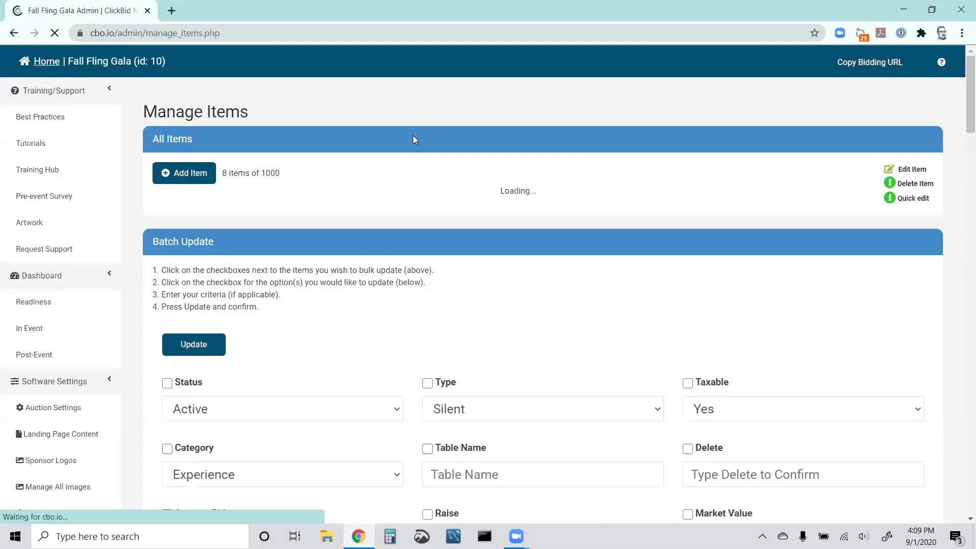
Show all entries in the updated item list and sort them by status to check the changes
scroll(600, 239, "down", 1)
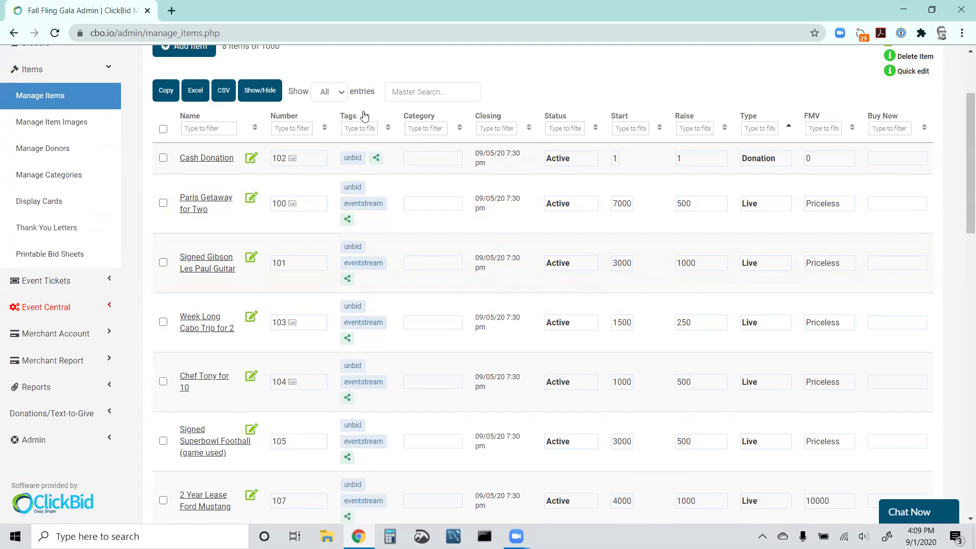
left_click(347, 91)
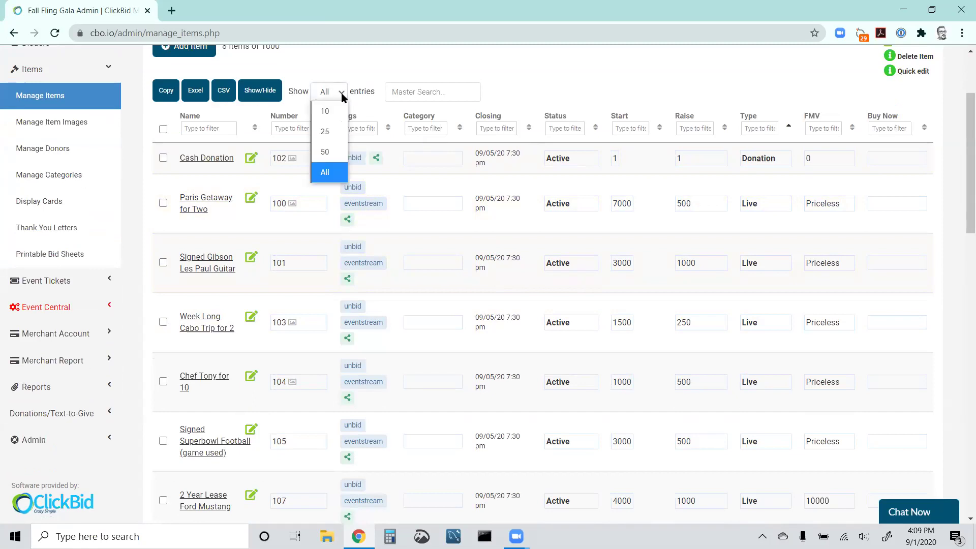
left_click(326, 170)
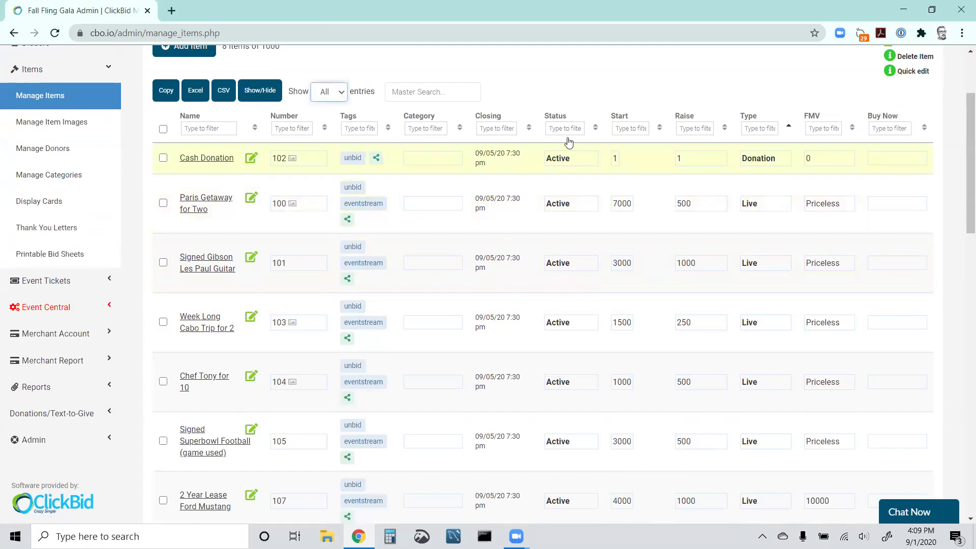
left_click(529, 130)
left_click(529, 131)
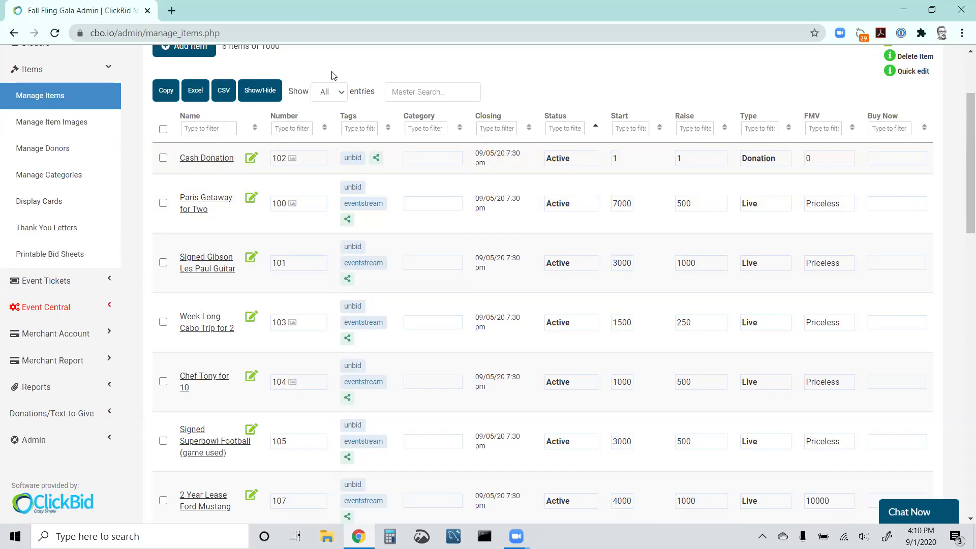
Add a new auction item named "Live EventStream Item" in the Experience category
scroll(325, 81, "up", 2)
left_click(183, 107)
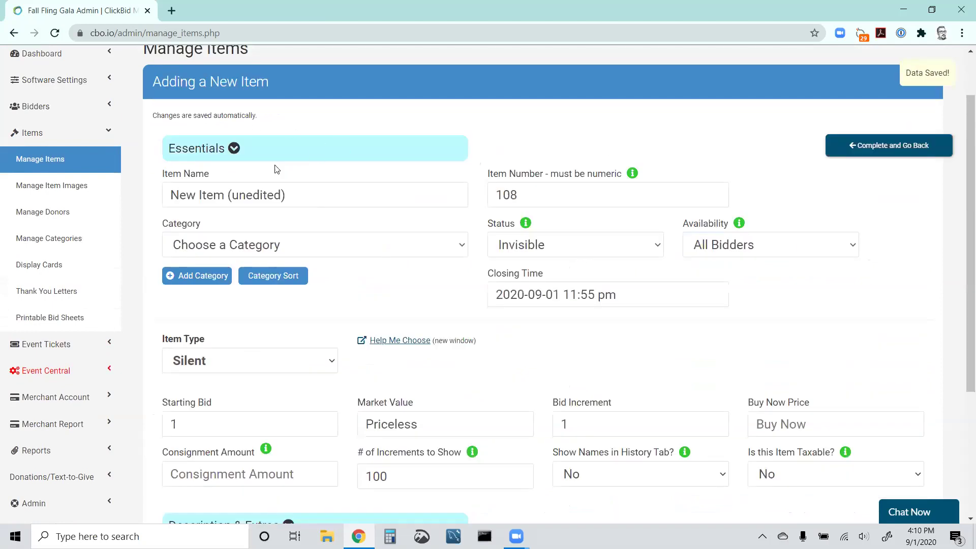
triple_click(286, 198)
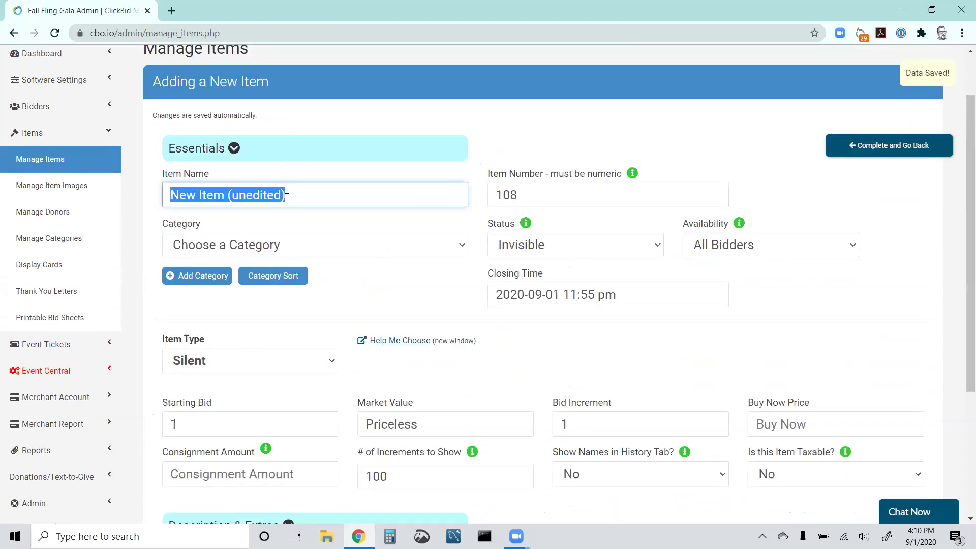
type("Live Ev")
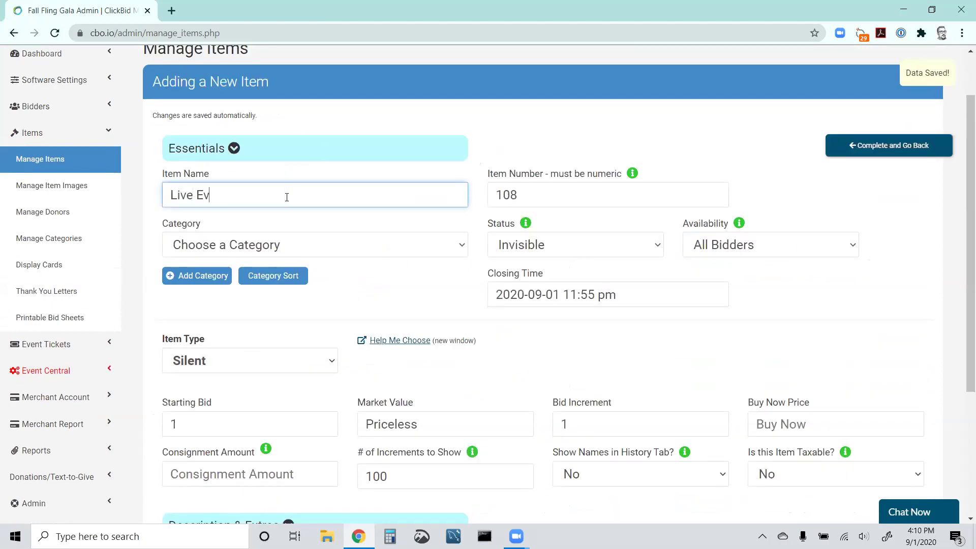
type("entStream Item")
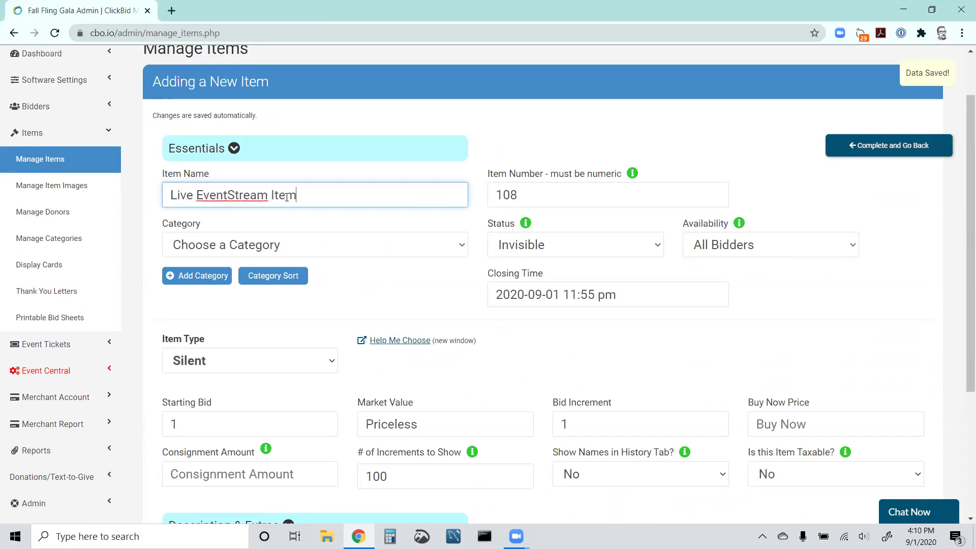
left_click(457, 245)
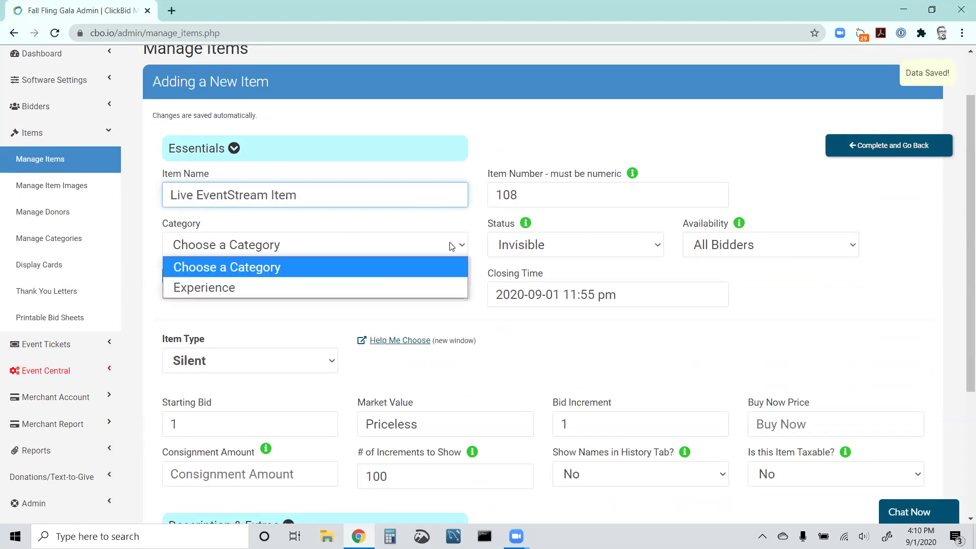
left_click(322, 286)
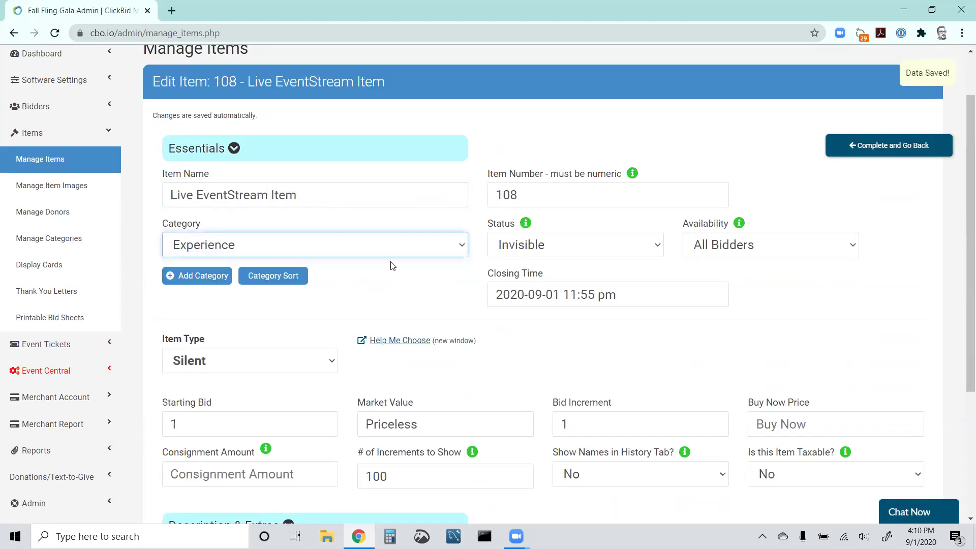
Set the new item's status to Active and its closing time to 2020-09-05 7:30 pm
left_click(525, 247)
left_click(521, 268)
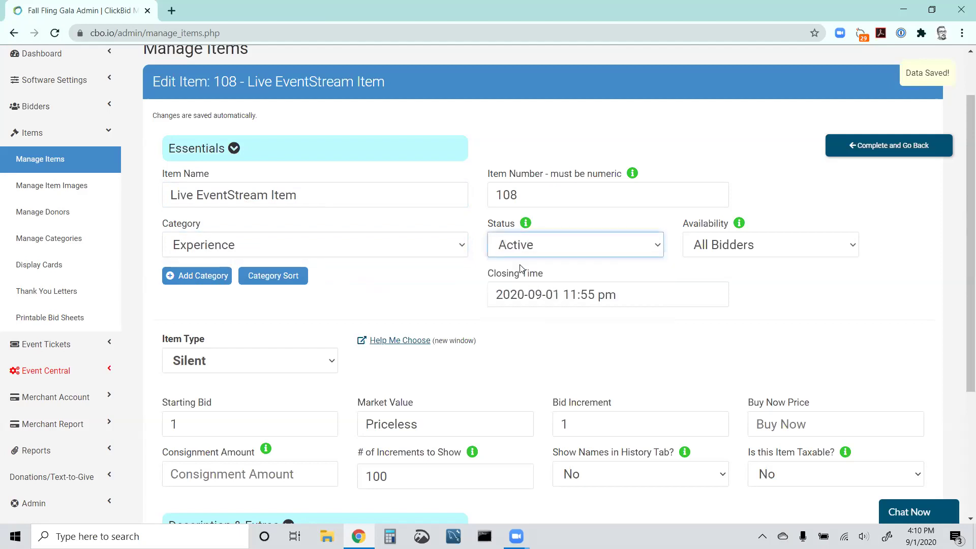
left_click(546, 296)
left_click(616, 106)
left_click_drag(599, 218, 583, 230)
left_click(579, 230)
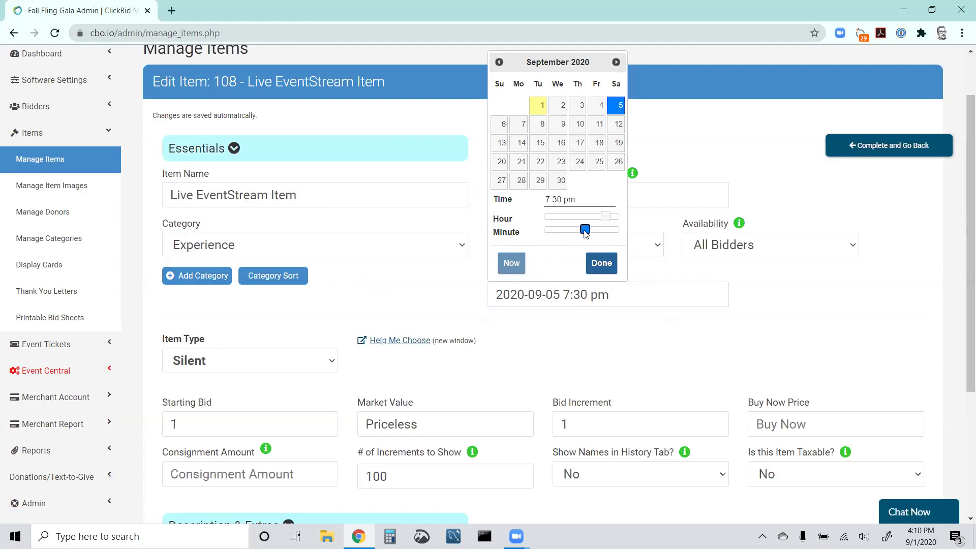
left_click(601, 262)
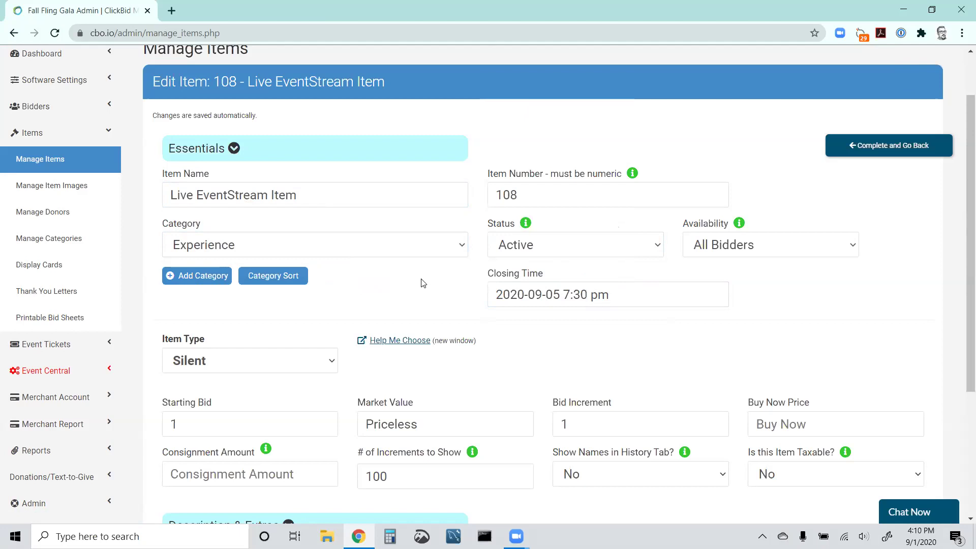
Change the new item's type to Live and set its market value to 8000
scroll(422, 280, "down", 5)
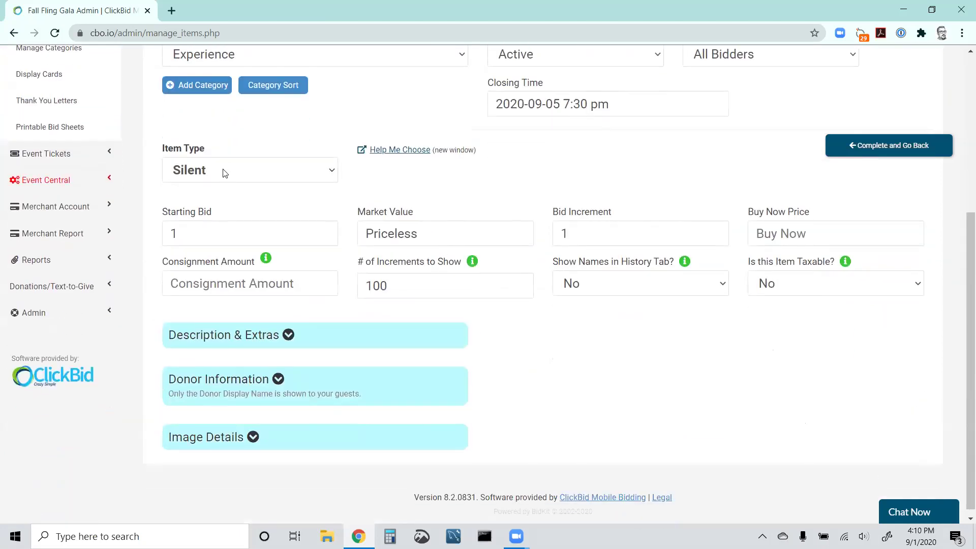
left_click(222, 171)
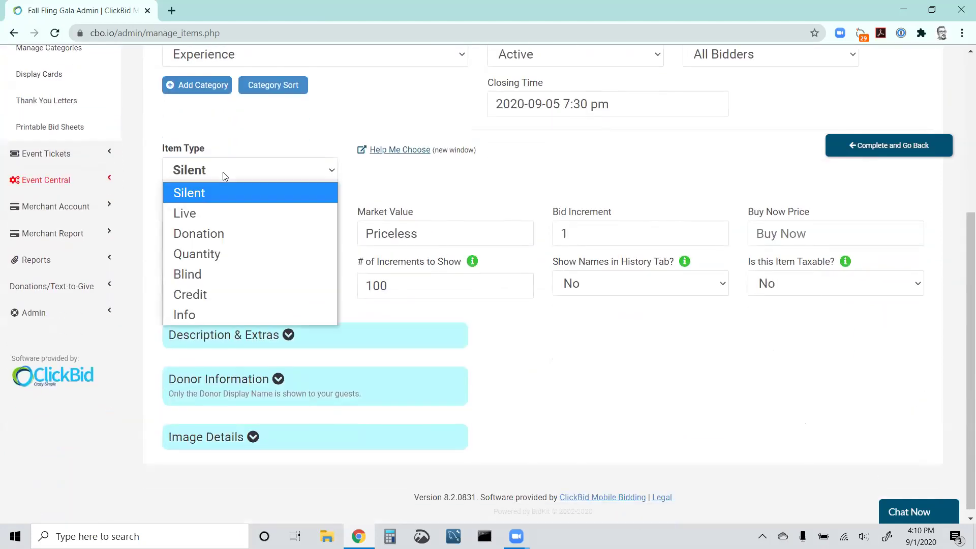
left_click(206, 213)
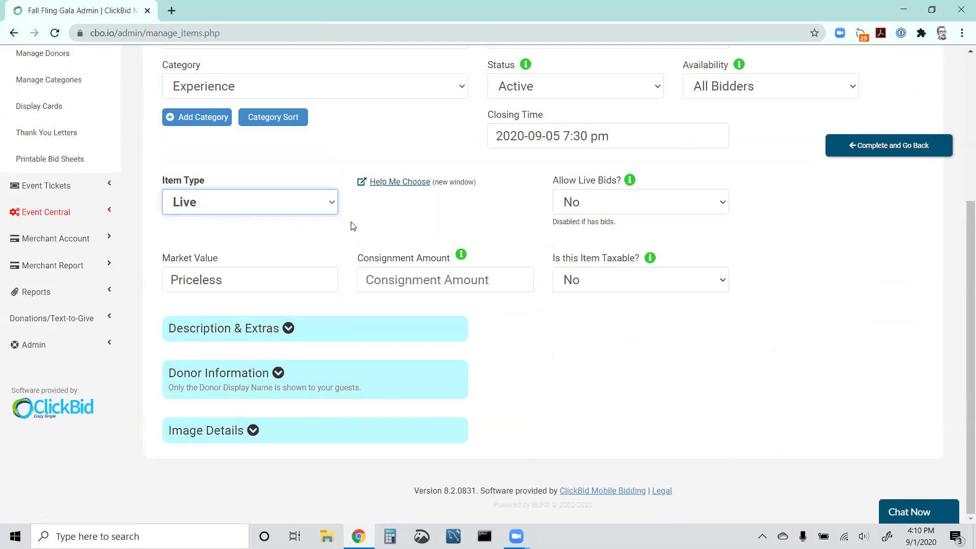
left_click_drag(270, 279, 133, 275)
type("8000")
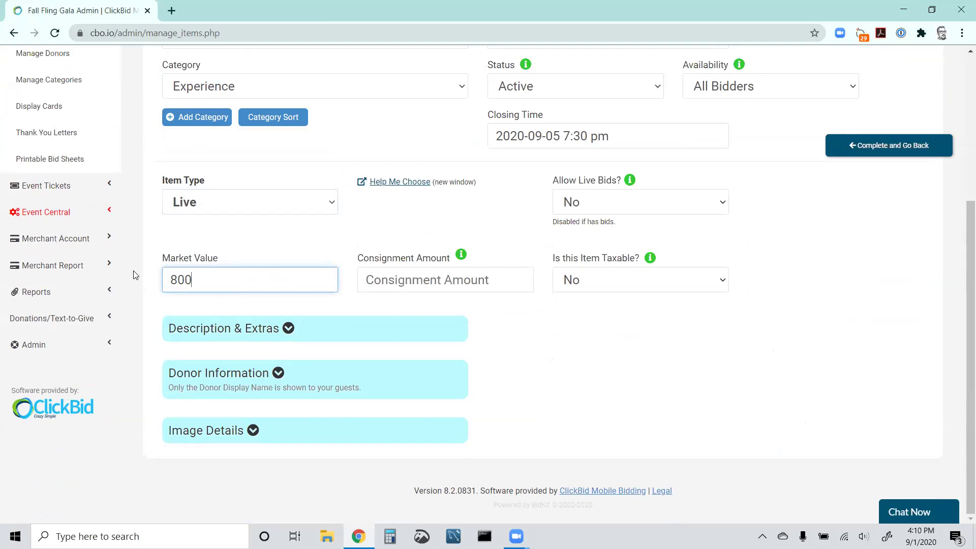
left_click(316, 240)
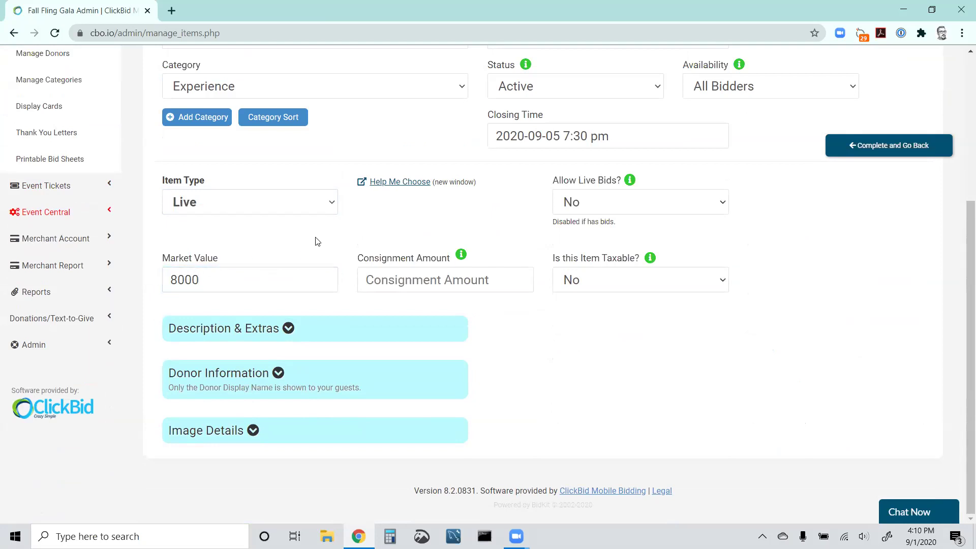
Open Butler from Event Central and look over the bidder and item fields for adding a live bid
scroll(467, 228, "up", 1)
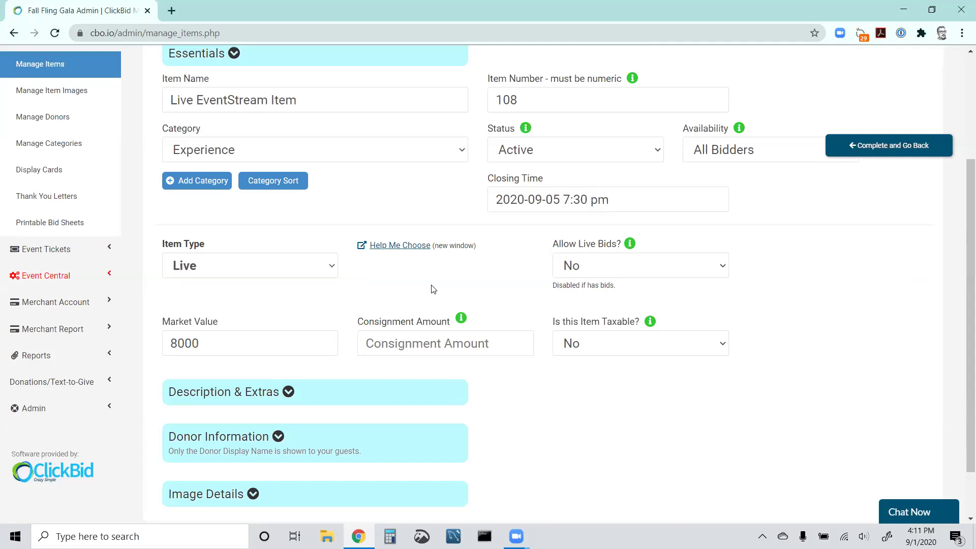
left_click(71, 276)
left_click(50, 307)
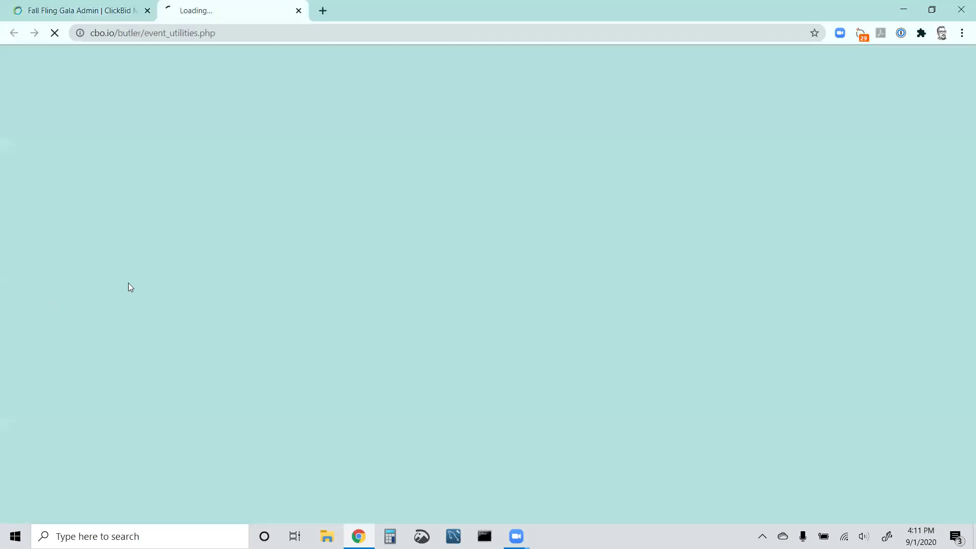
scroll(634, 295, "down", 3)
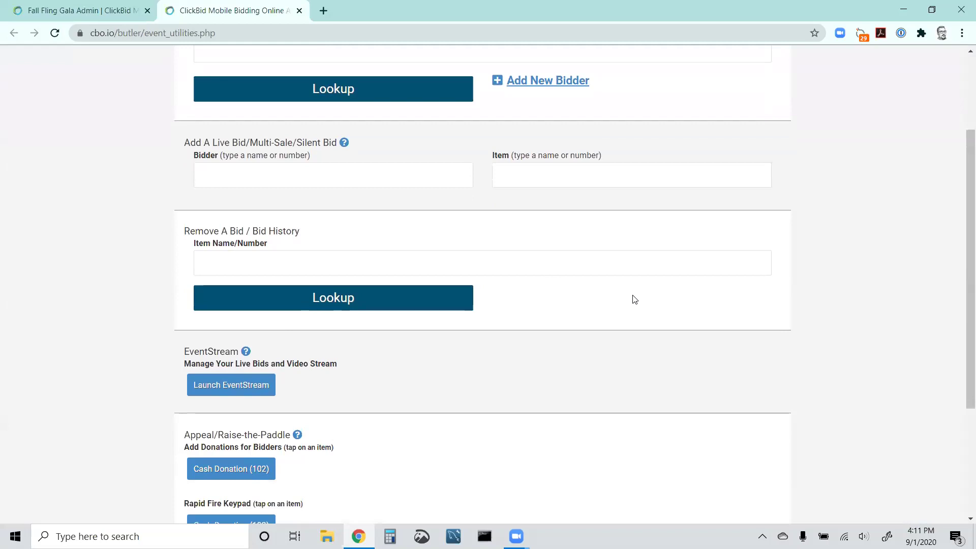
left_click(280, 175)
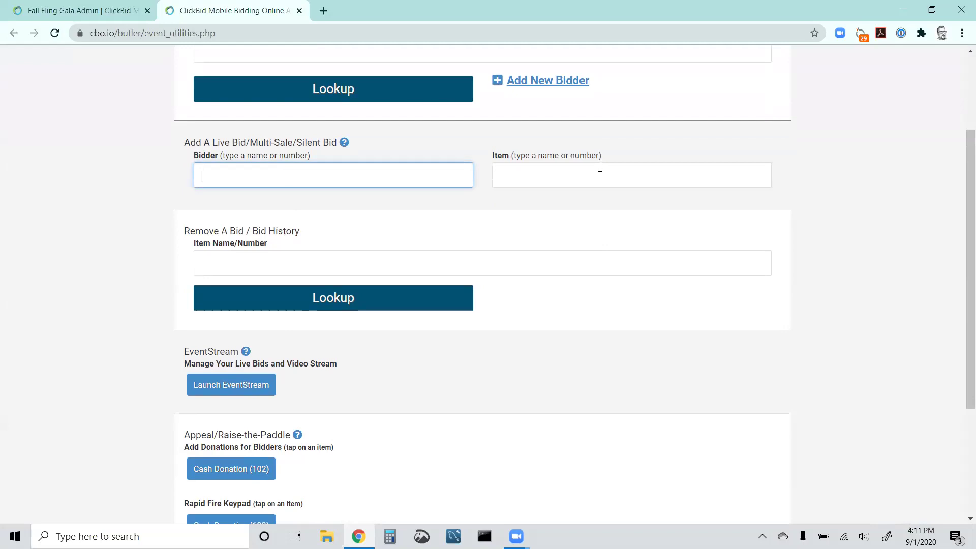
left_click(636, 157)
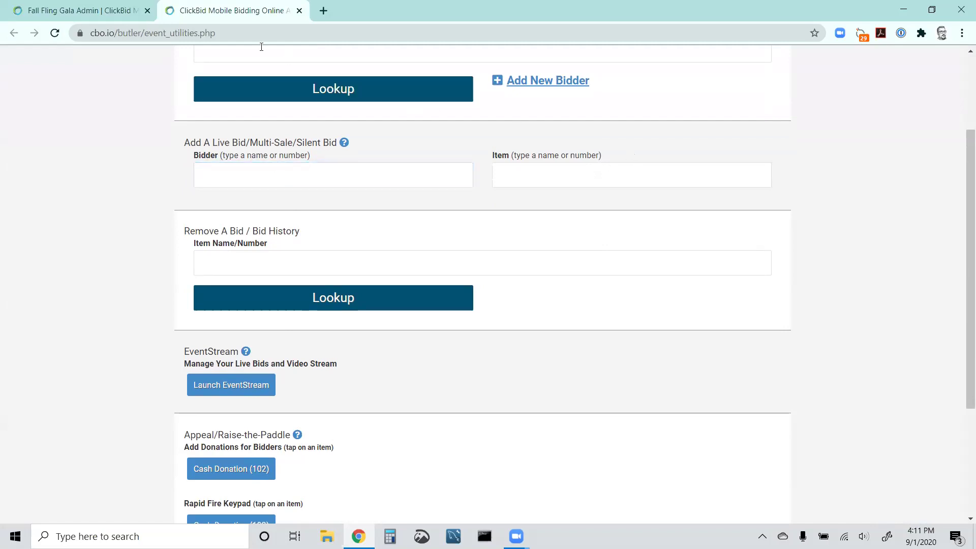
Return to the Live EventStream Item in the admin and set Allow Live Bids to Yes
left_click(117, 12)
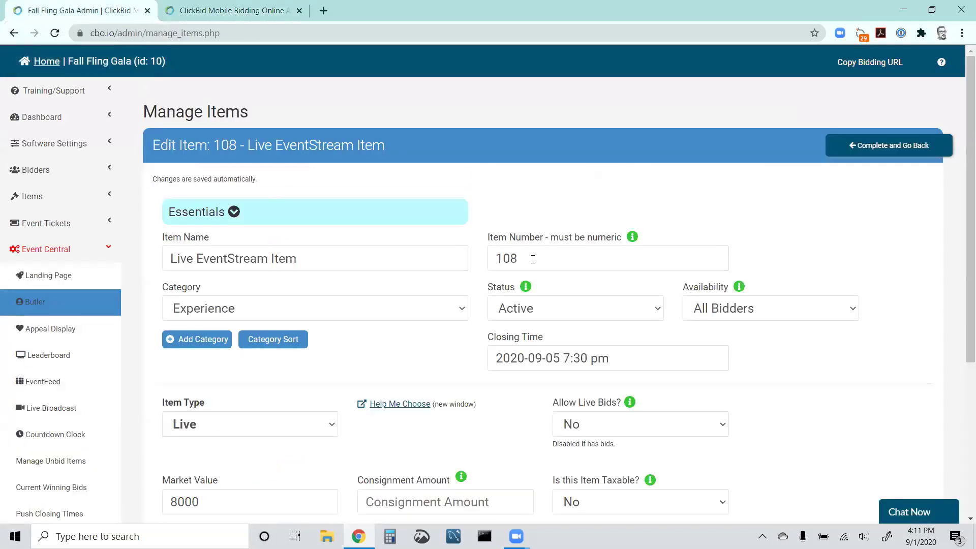
scroll(558, 203, "down", 2)
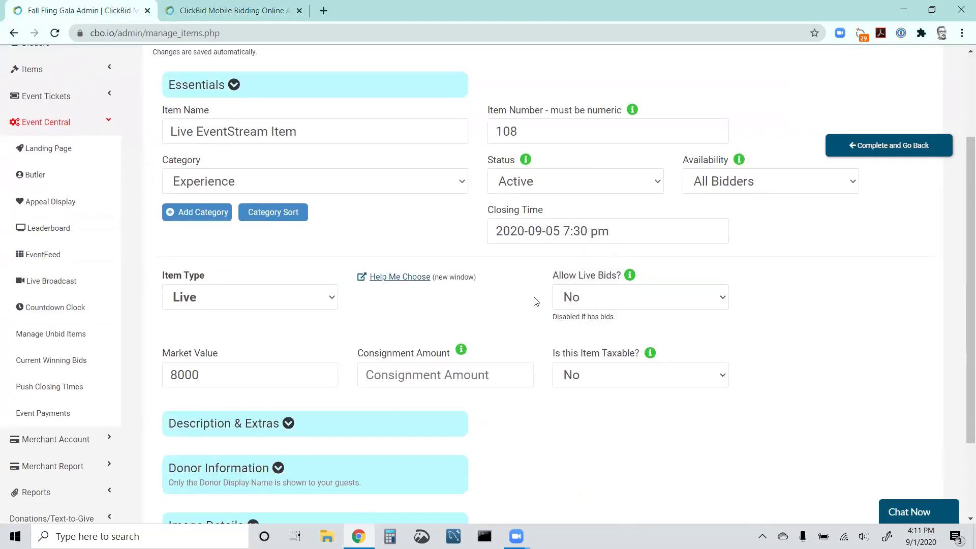
left_click(584, 297)
left_click(574, 340)
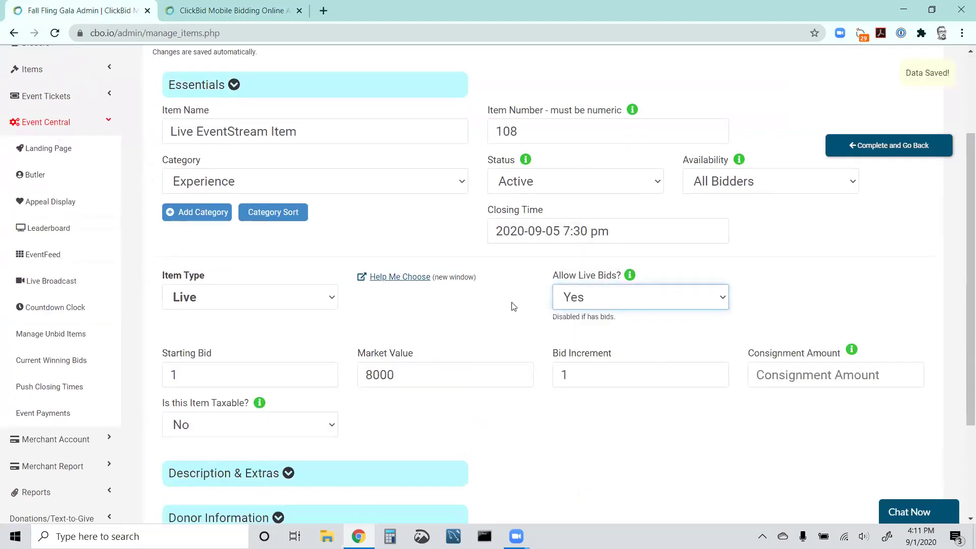
Set the Live EventStream Item's starting bid to 4500 and its bid increment to 1000
scroll(459, 279, "down", 2)
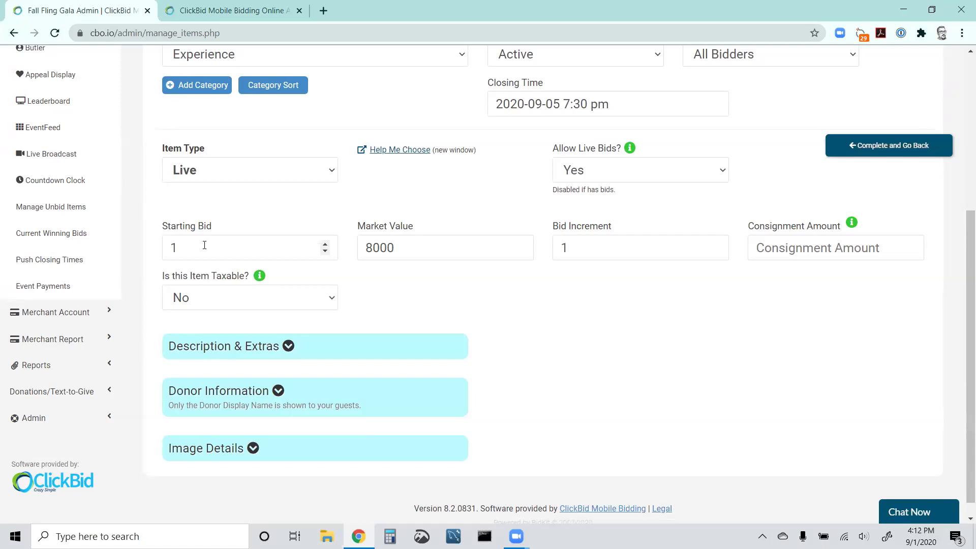
double_click(203, 246)
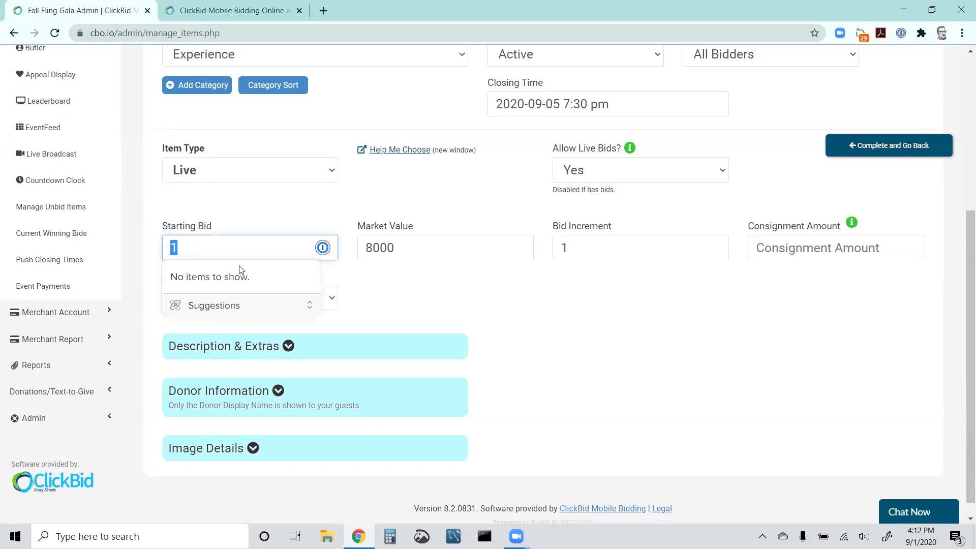
type("4500")
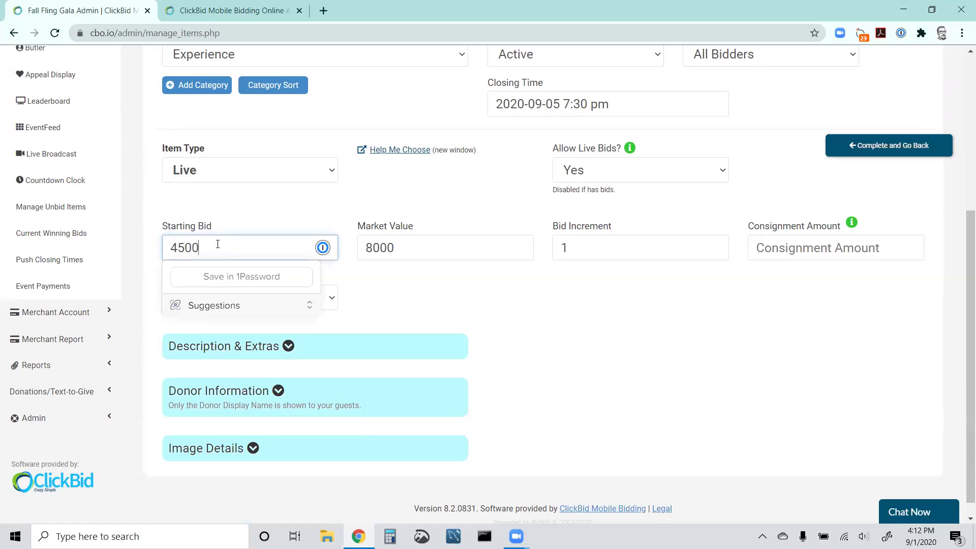
left_click(305, 204)
left_click(613, 248)
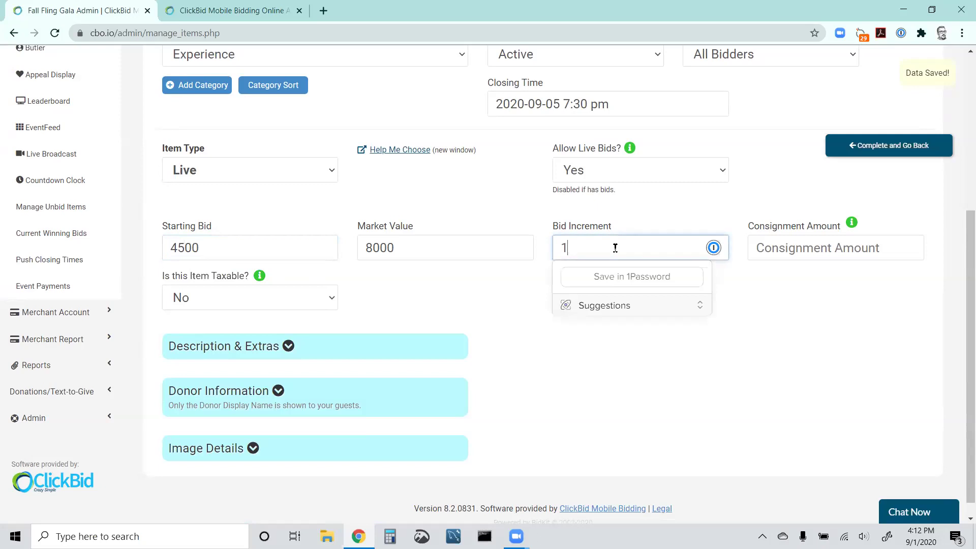
type("000")
left_click(673, 216)
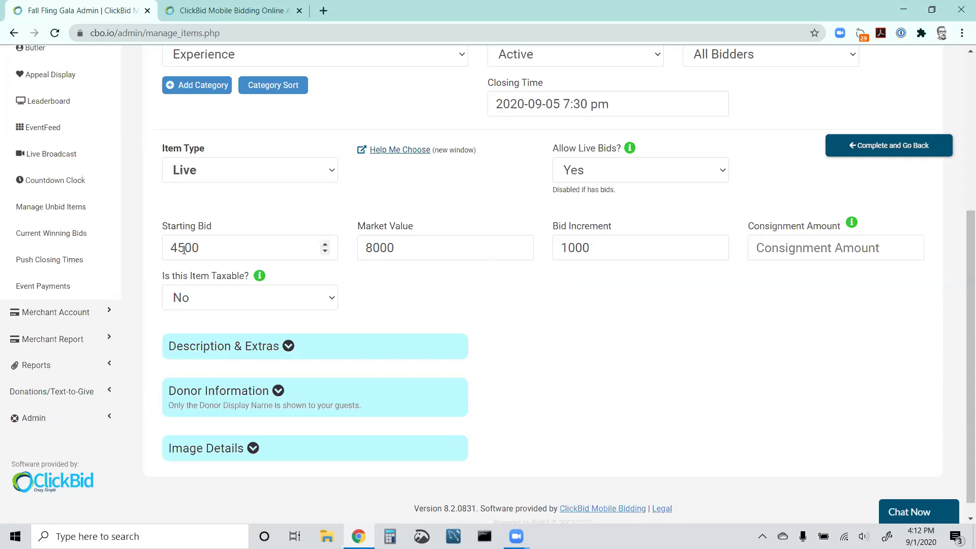
Change the Live EventStream Item's starting bid to 3000
left_click_drag(184, 248, 178, 248)
type("0")
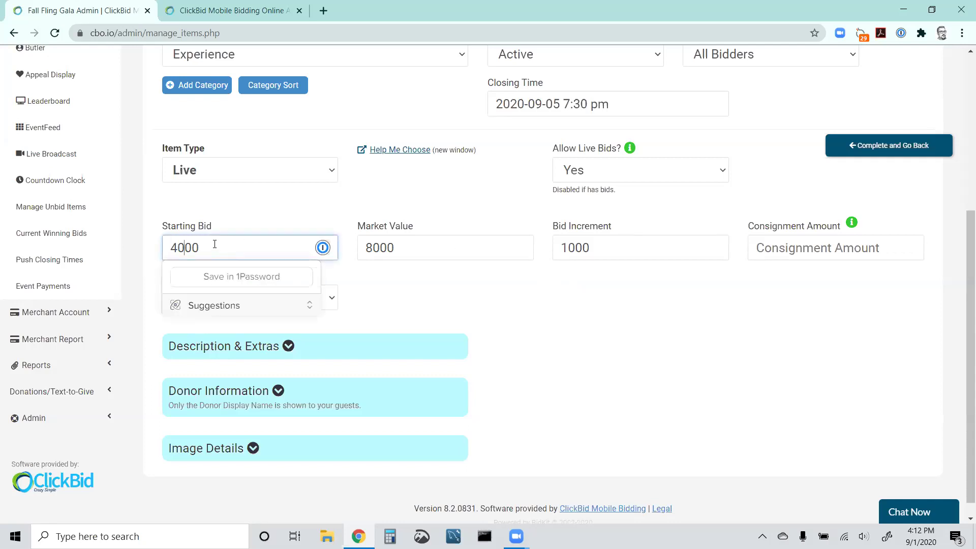
left_click_drag(178, 248, 171, 249)
type("3")
left_click(288, 212)
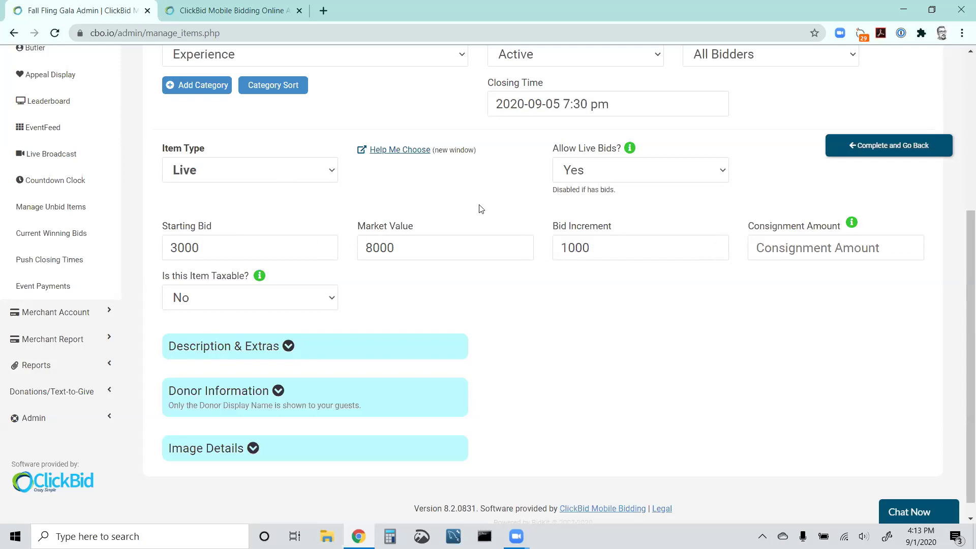
Expand Description & Extras and enter the item description "This is my description. Lots of information here."
left_click(343, 352)
scroll(306, 376, "down", 2)
left_click(294, 333)
type("This is my ")
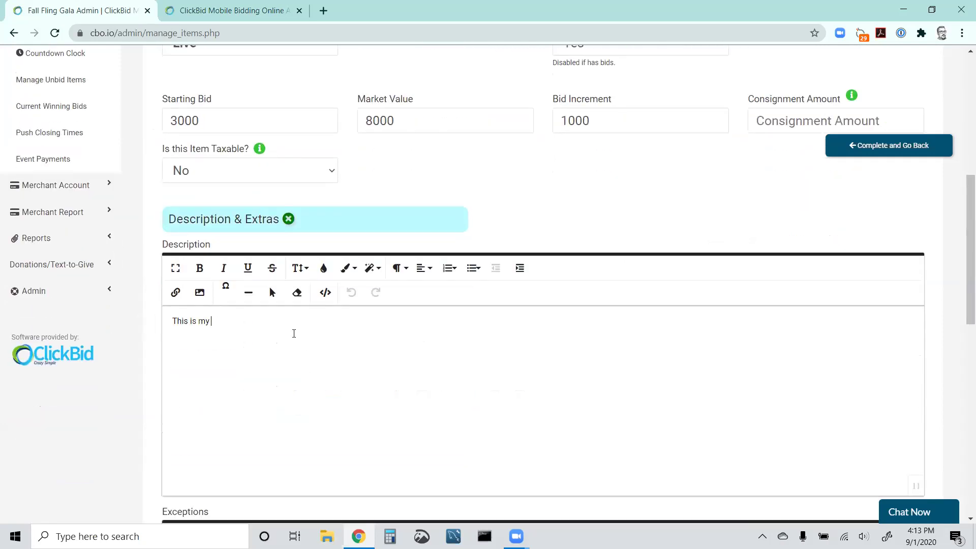
type("description. Lots of information here.")
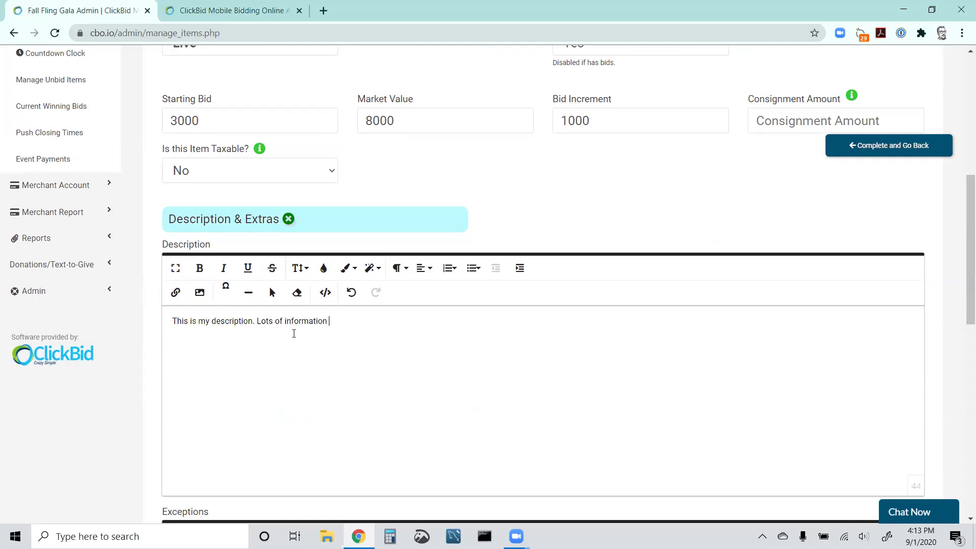
left_click(493, 214)
Complete the new item, return to Manage Items, and look over its entry in the item list
scroll(477, 228, "down", 9)
scroll(380, 329, "down", 3)
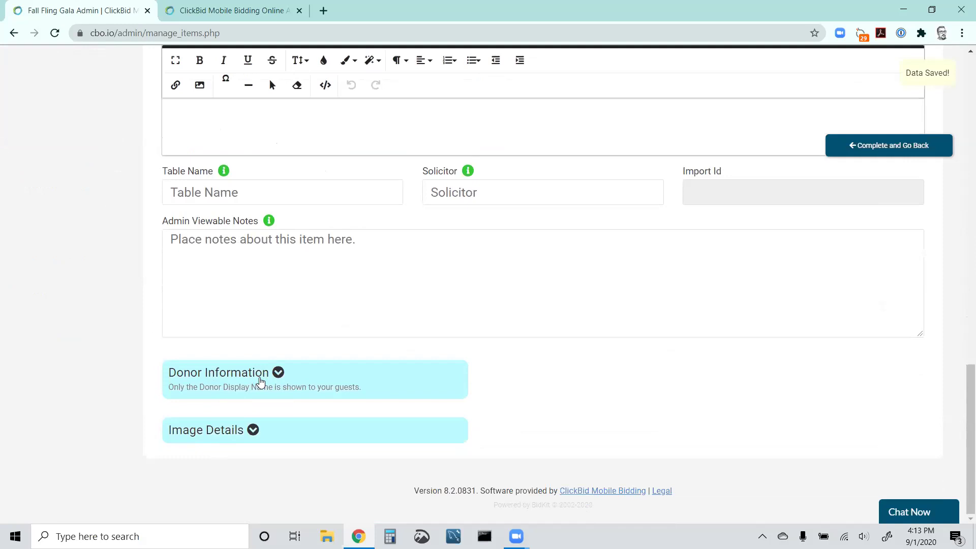
scroll(440, 354, "up", 5)
scroll(440, 354, "up", 7)
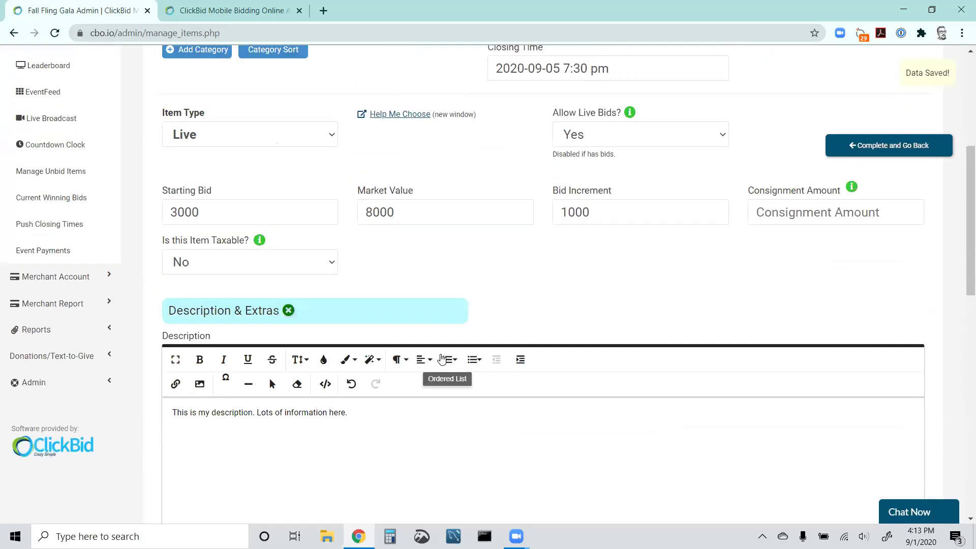
left_click(846, 155)
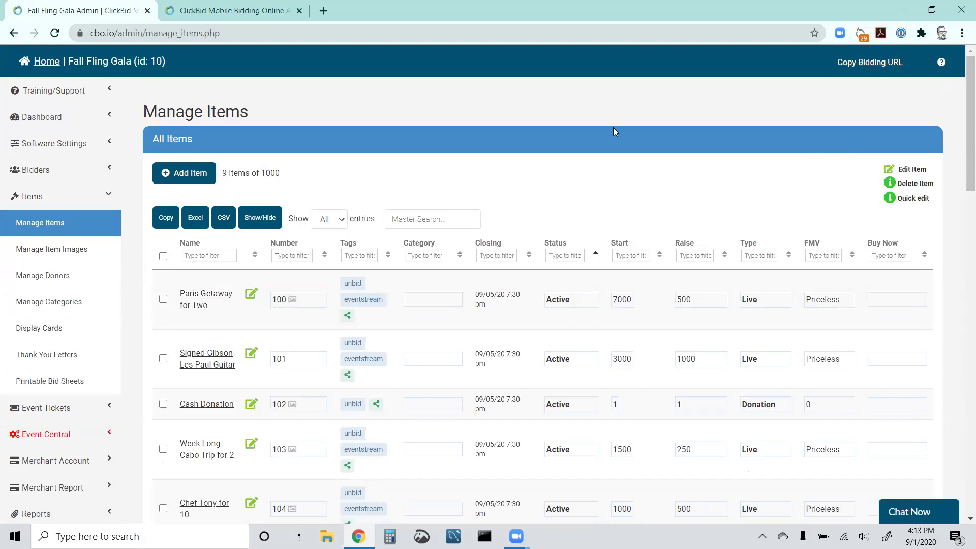
scroll(614, 130, "down", 4)
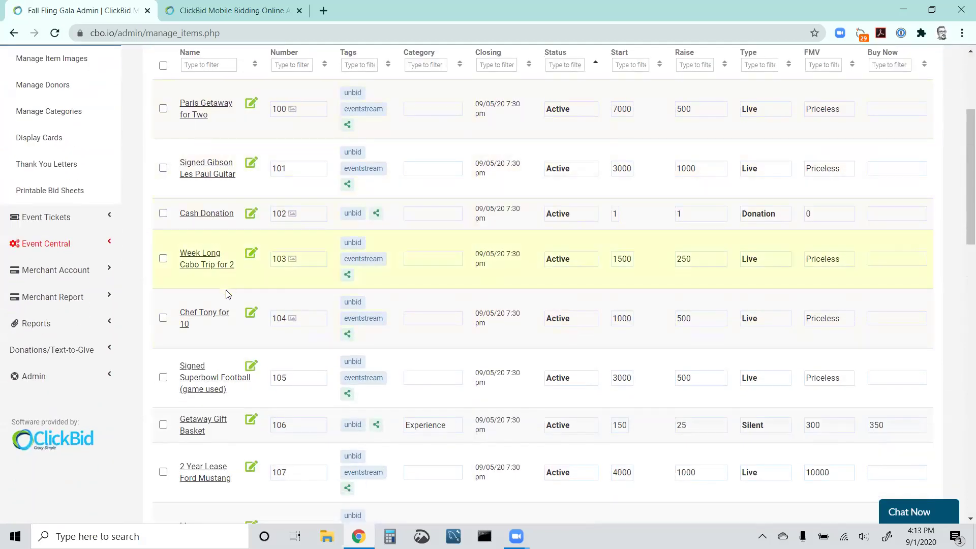
scroll(226, 292, "down", 4)
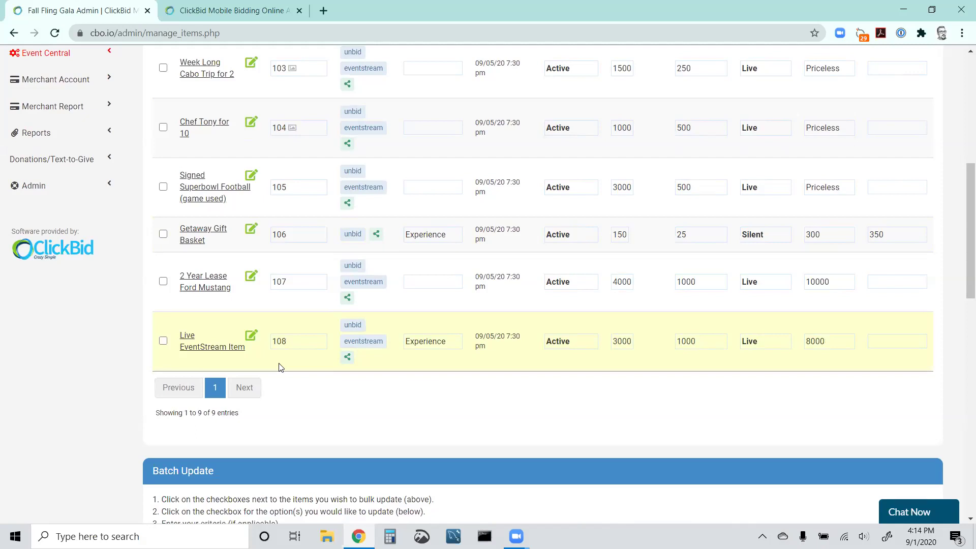
scroll(312, 376, "up", 7)
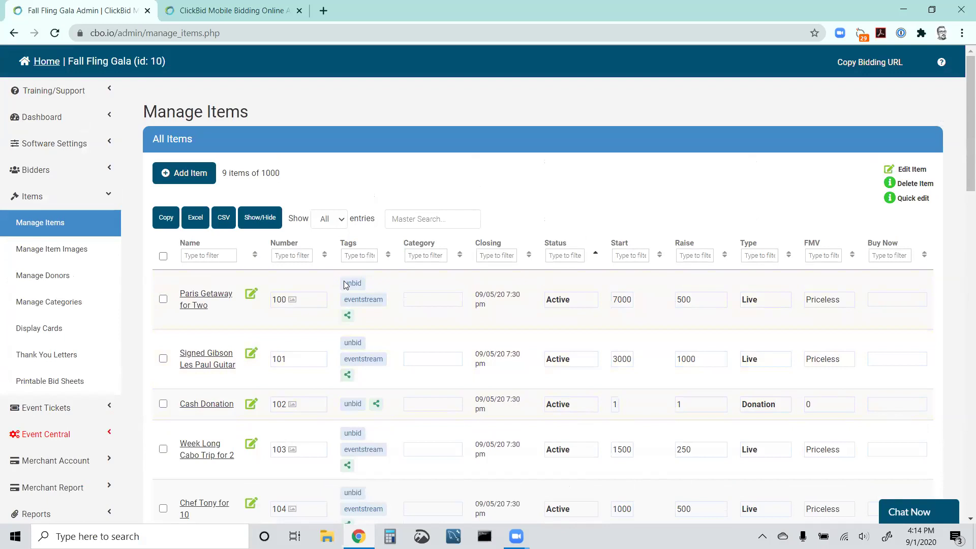
Filter the item list by the tag eventstream to review the matching items, and clear the filter
left_click(349, 254)
type("eventstream")
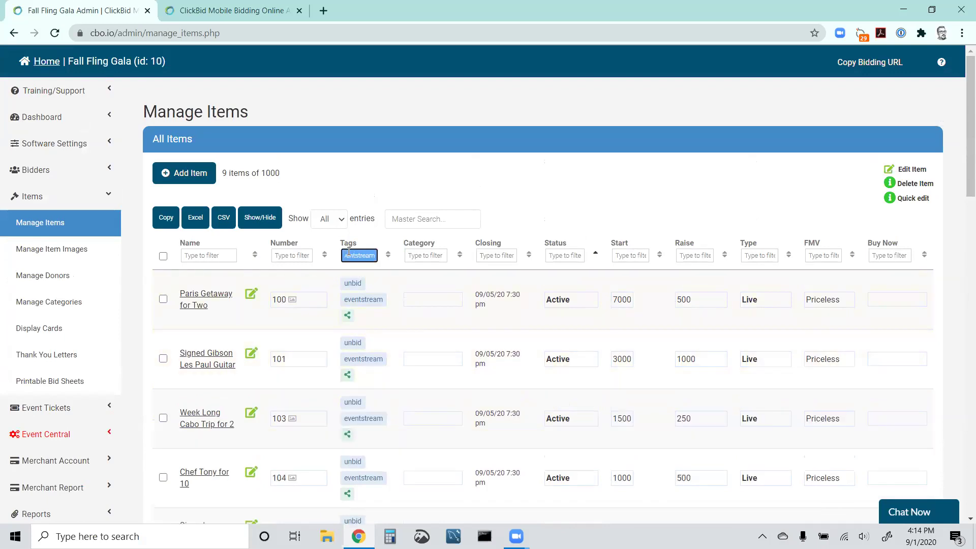
scroll(341, 287, "down", 1)
left_click_drag(343, 237, 384, 241)
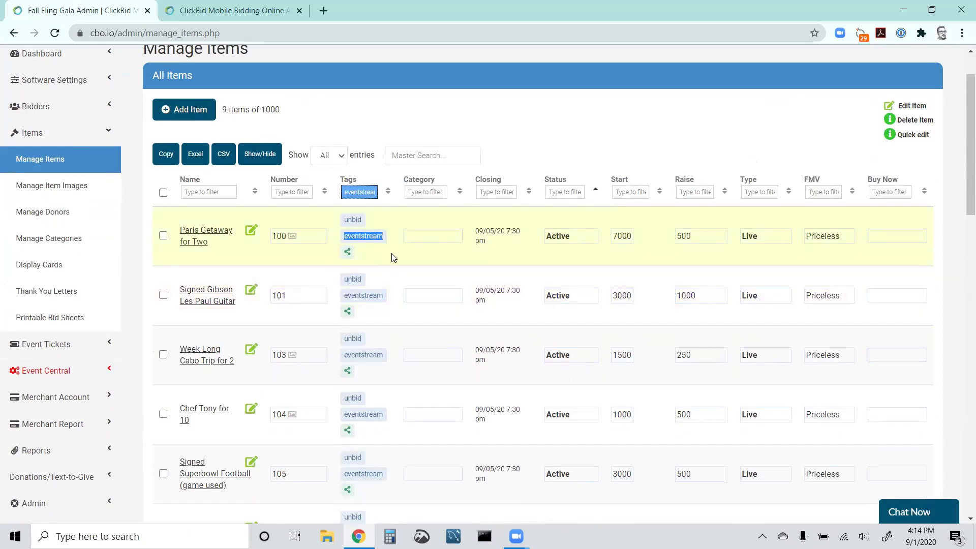
scroll(389, 254, "down", 1)
left_click(375, 187)
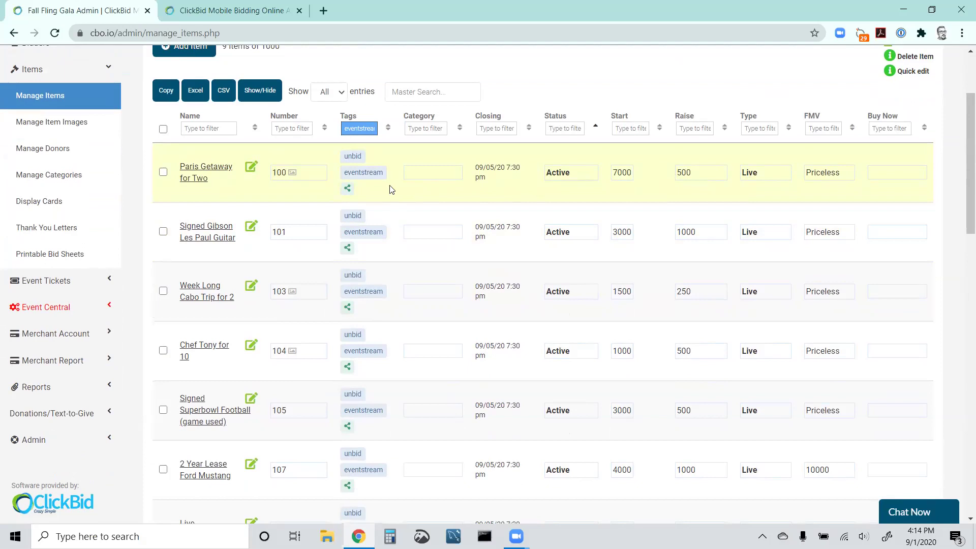
scroll(389, 189, "down", 1)
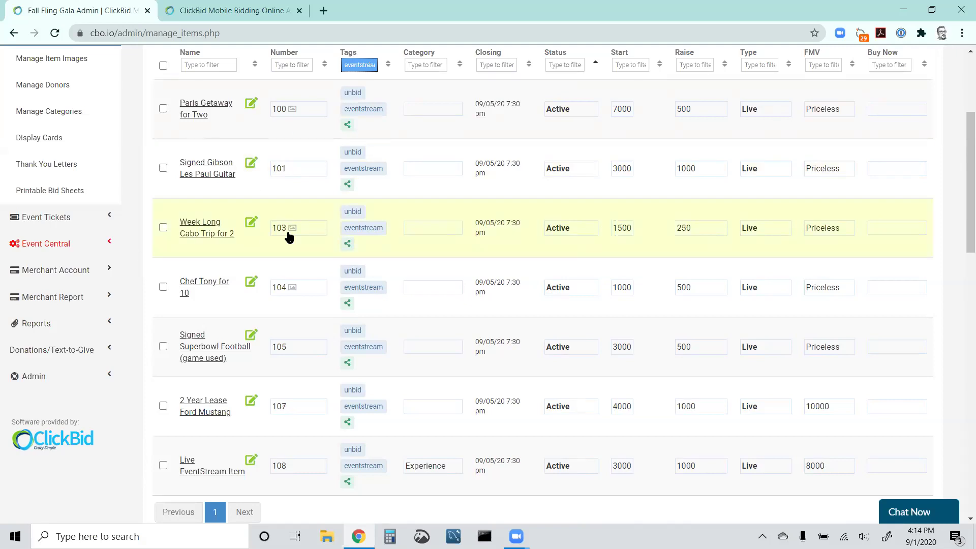
scroll(392, 120, "up", 2)
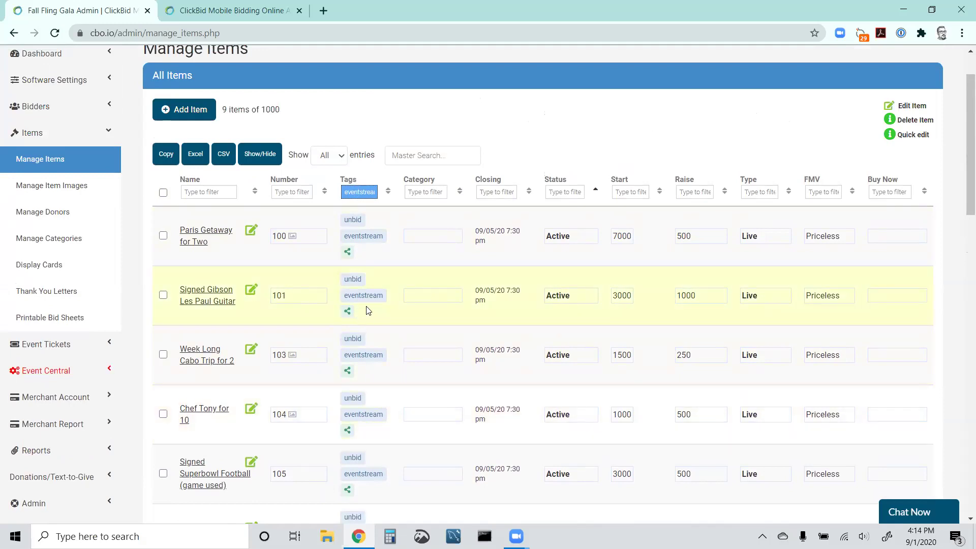
double_click(363, 196)
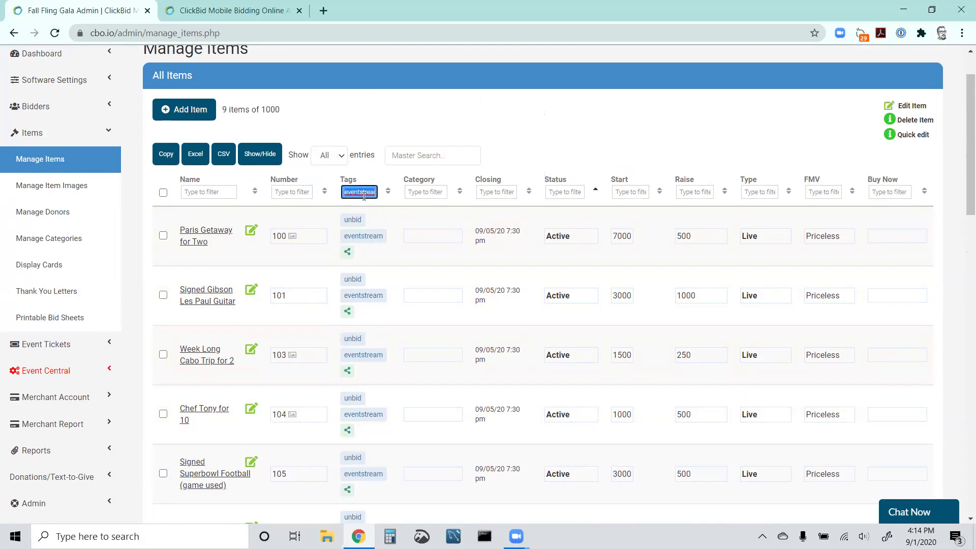
key("BackSpace")
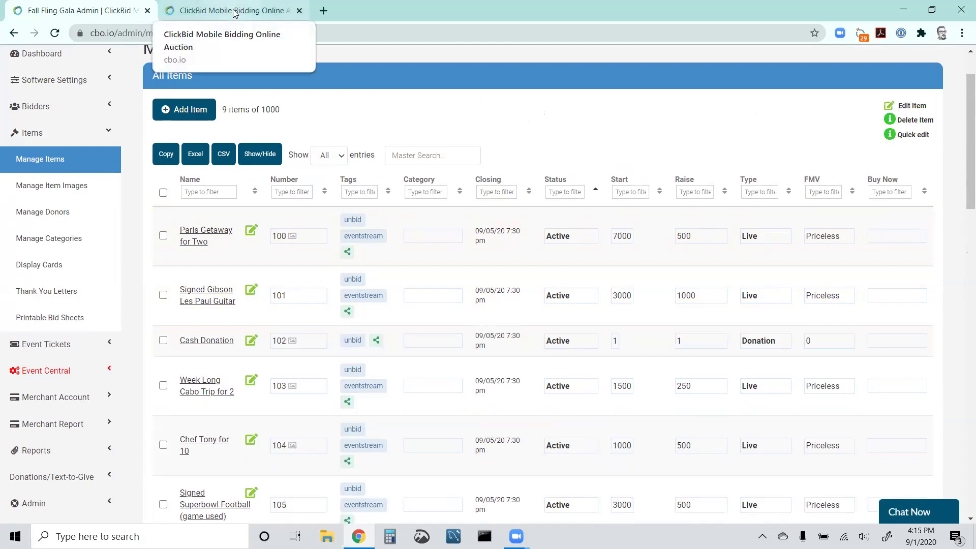
Open the mbdemo bidding site in a new browser tab and display it in the developer tools' mobile device view
left_click(323, 14)
type("mbdemo")
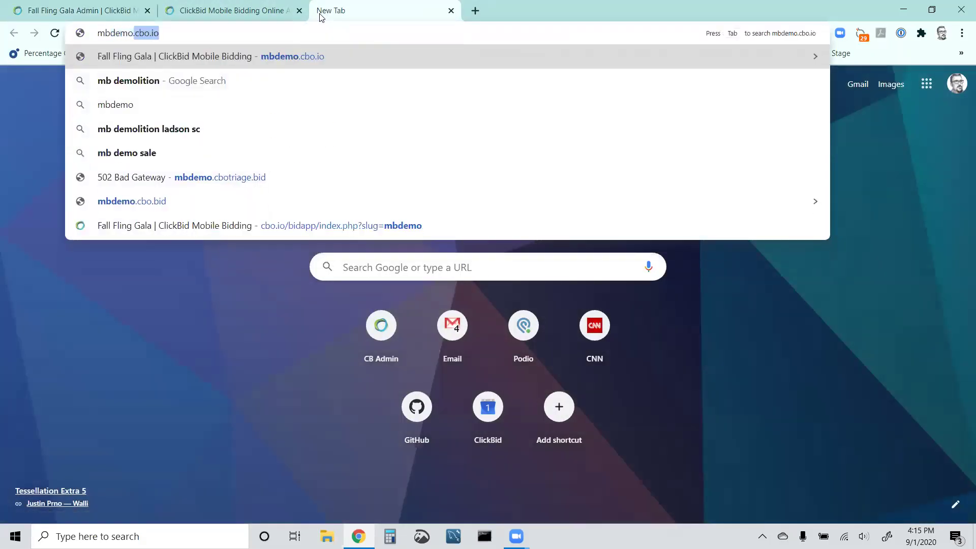
key("Return")
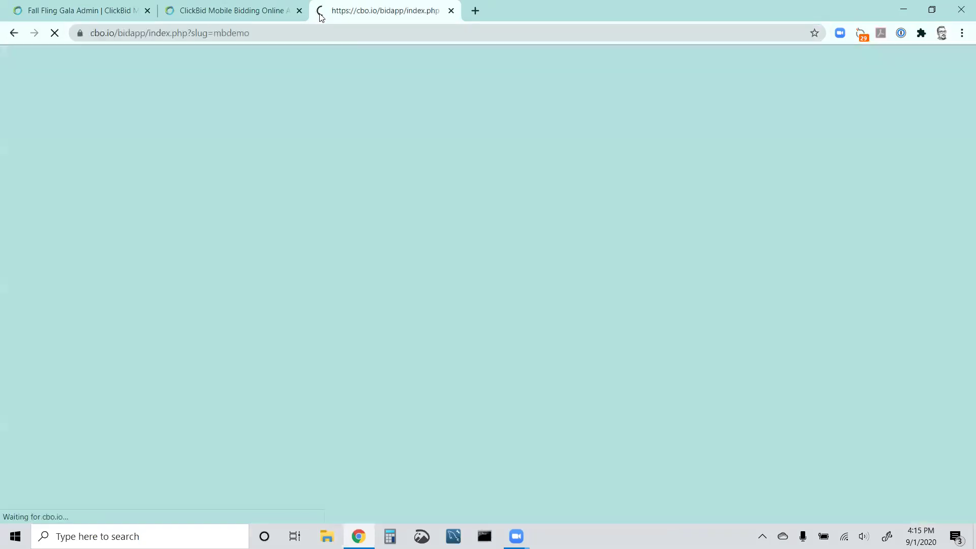
right_click(644, 149)
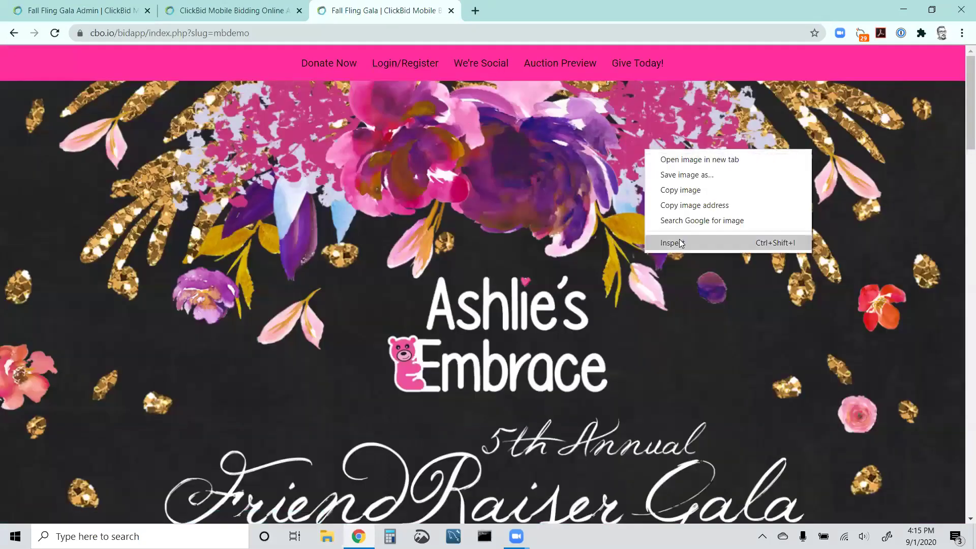
left_click(680, 243)
left_click(767, 54)
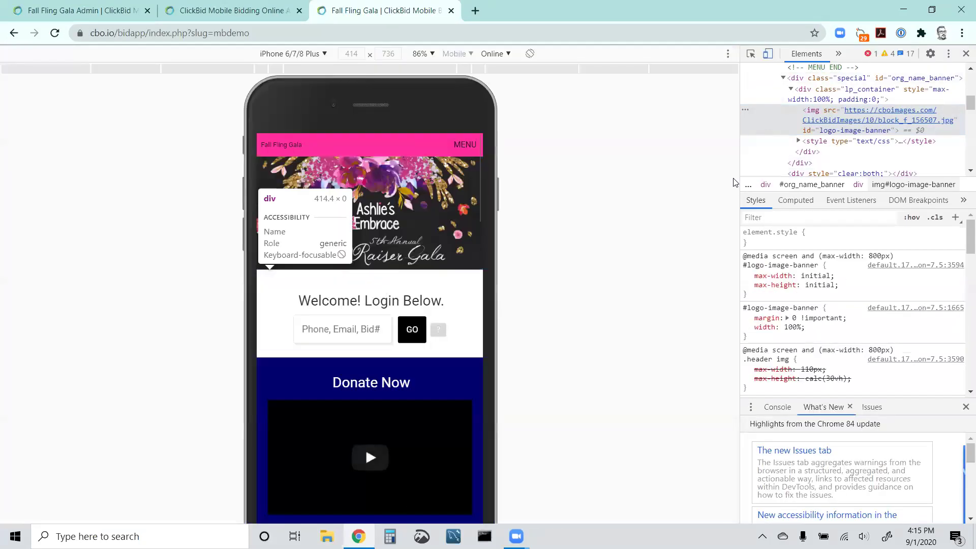
Log in to the Fall Fling Gala bidding page with the bidder number
scroll(360, 208, "down", 1)
left_click(339, 277)
type("100")
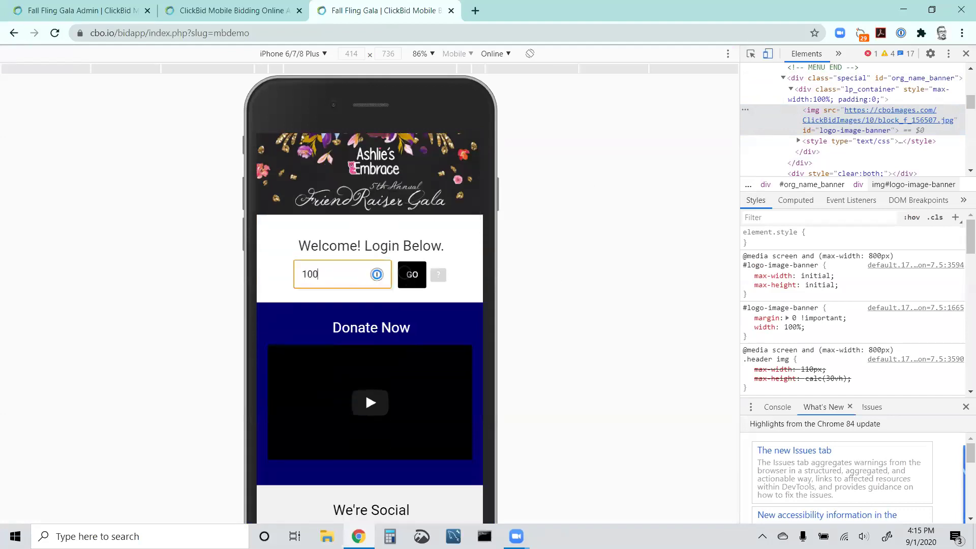
left_click(409, 274)
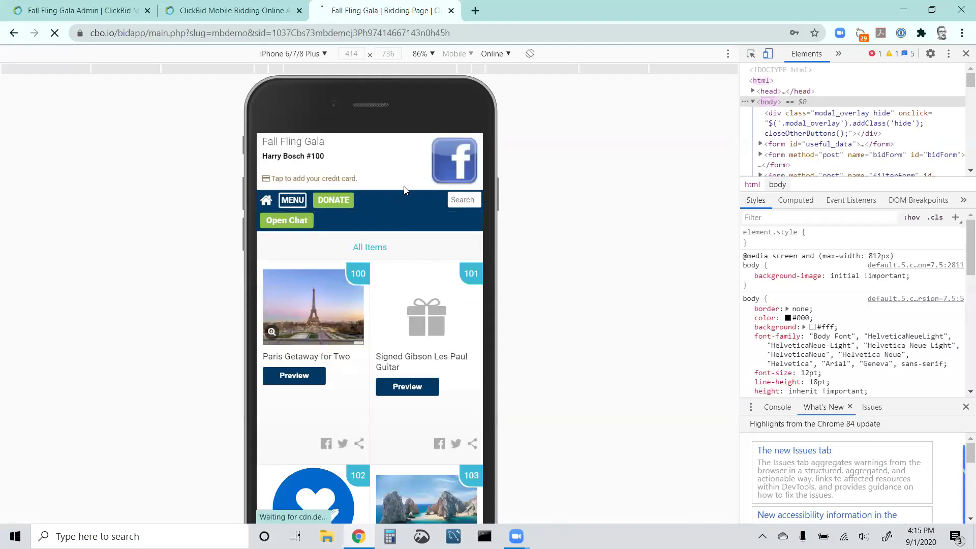
Place a $200 bid on the Getaway Gift Basket, item 106, as a regular bid rather than a max bid
scroll(369, 308, "down", 7)
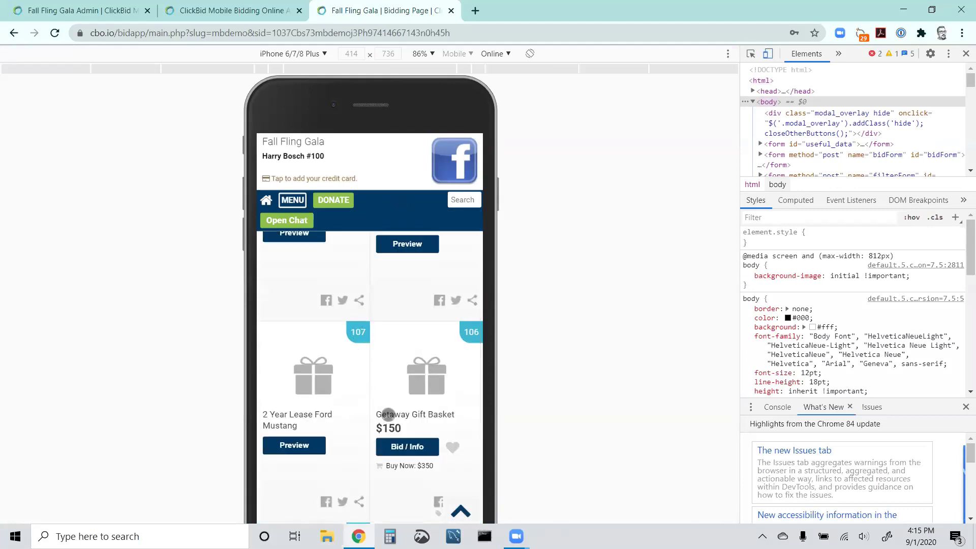
scroll(359, 401, "down", 1)
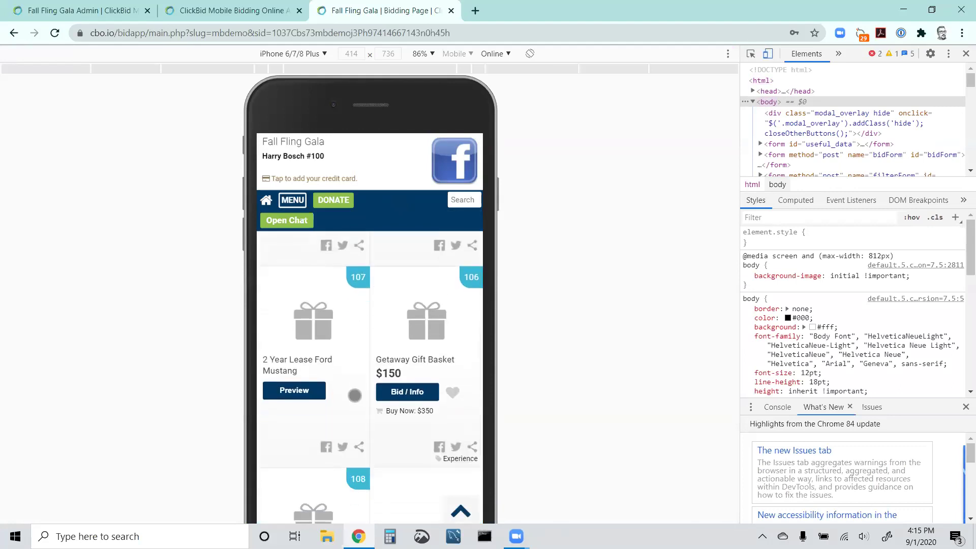
scroll(357, 395, "down", 2)
left_click(410, 281)
left_click(419, 194)
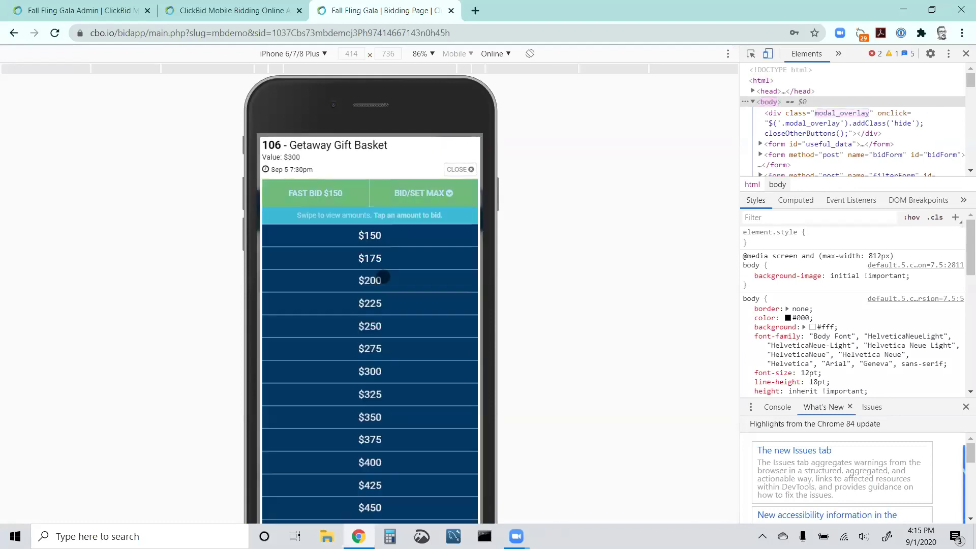
left_click(378, 281)
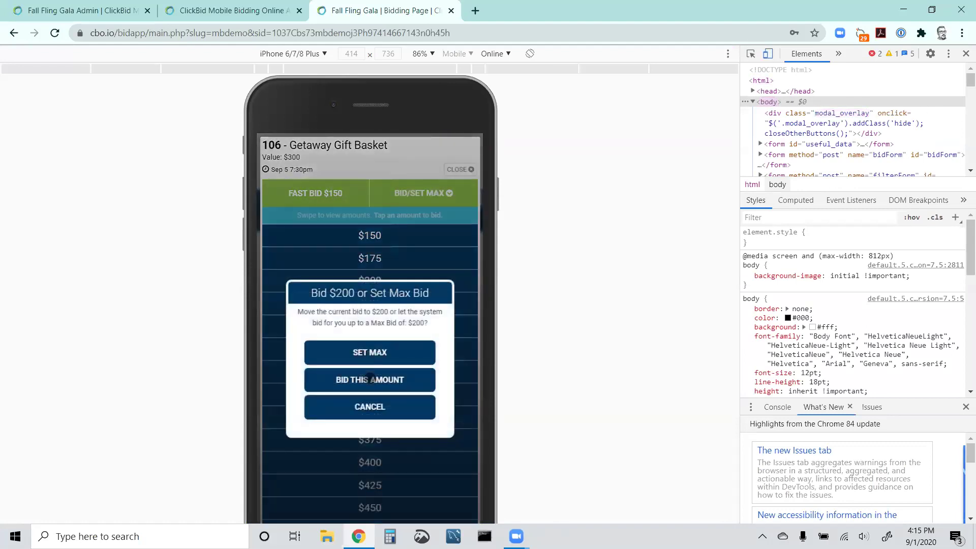
left_click(370, 379)
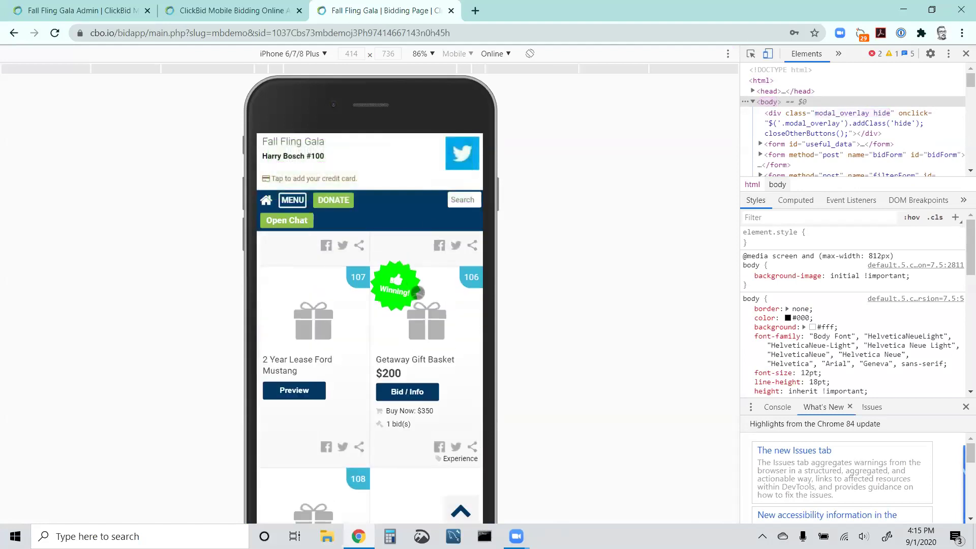
scroll(410, 317, "up", 3)
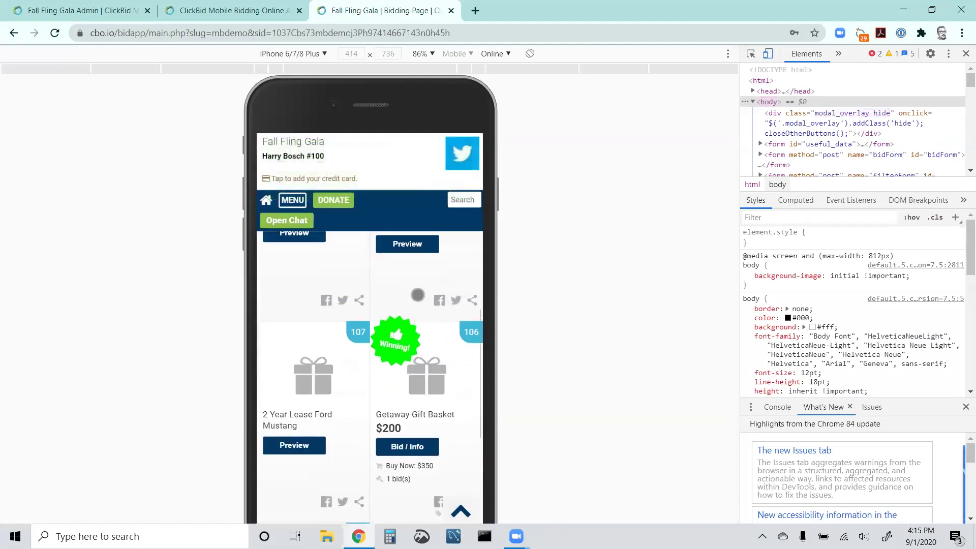
Compare Butler's event utilities page with the Fall Fling Gala mobile bidding page
left_click(200, 16)
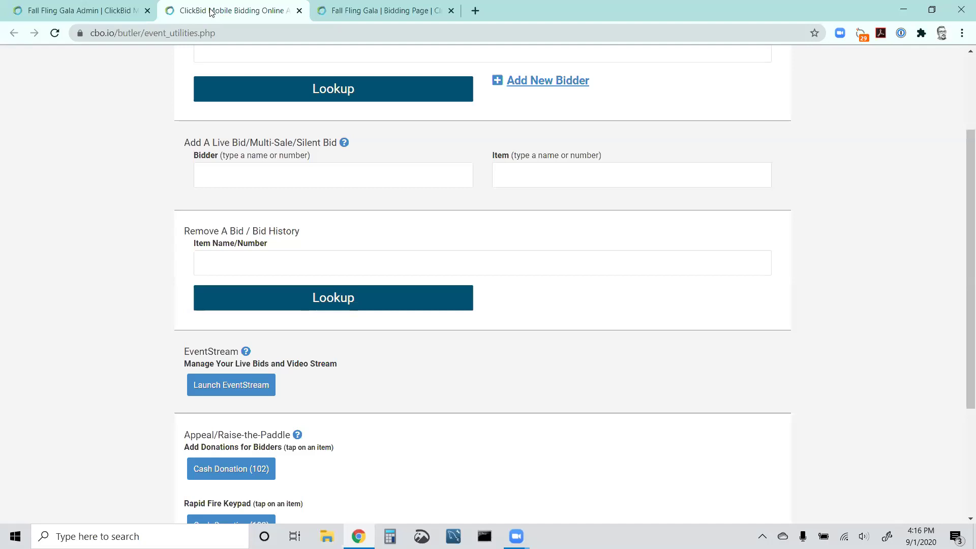
left_click(327, 7)
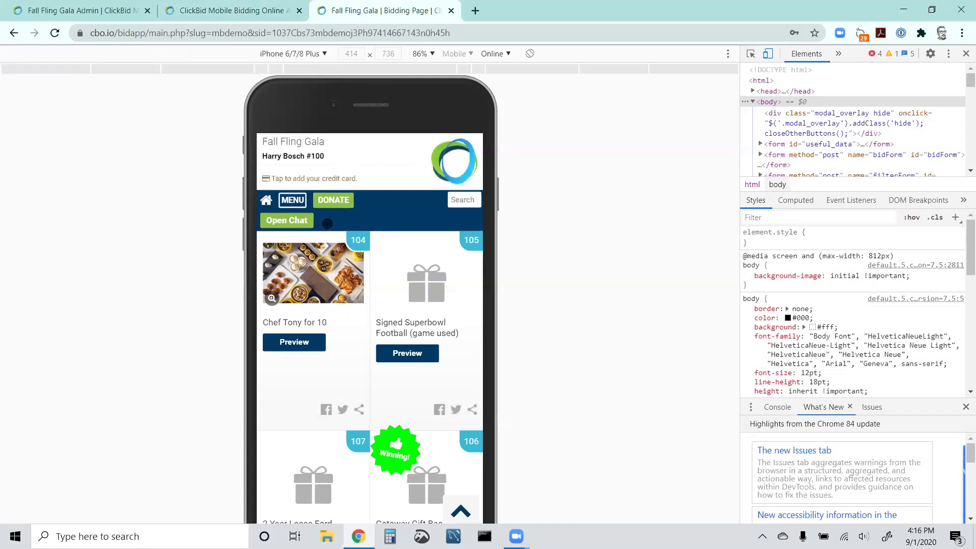
left_click(192, 11)
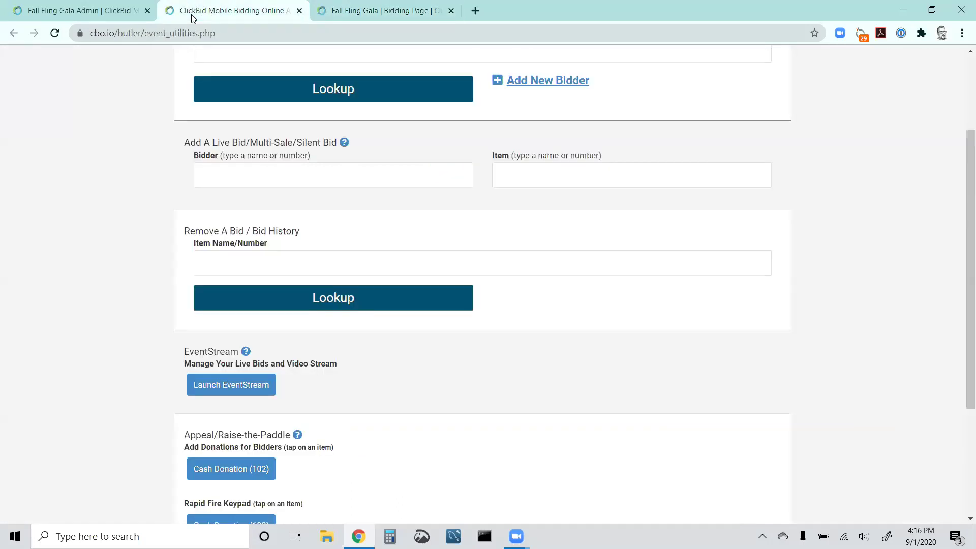
scroll(151, 160, "down", 3)
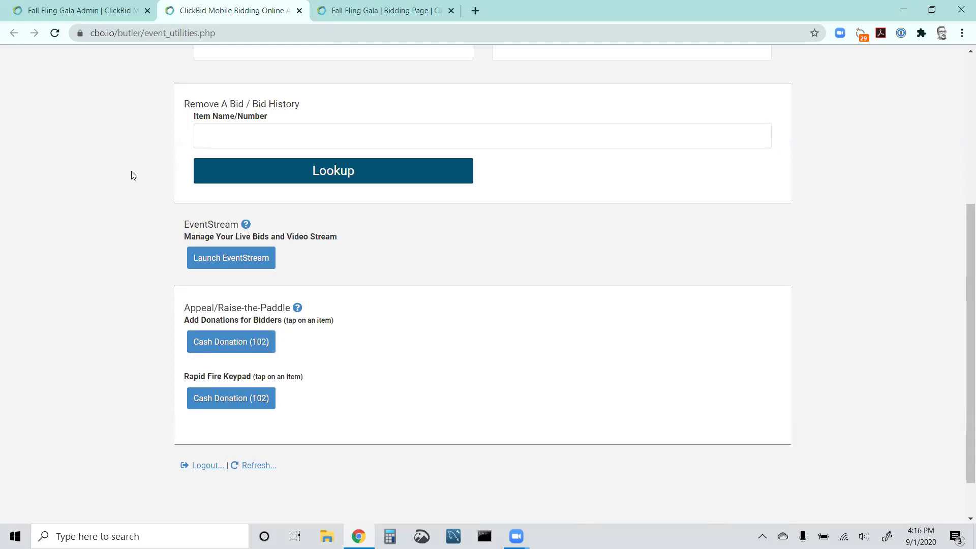
scroll(127, 183, "up", 5)
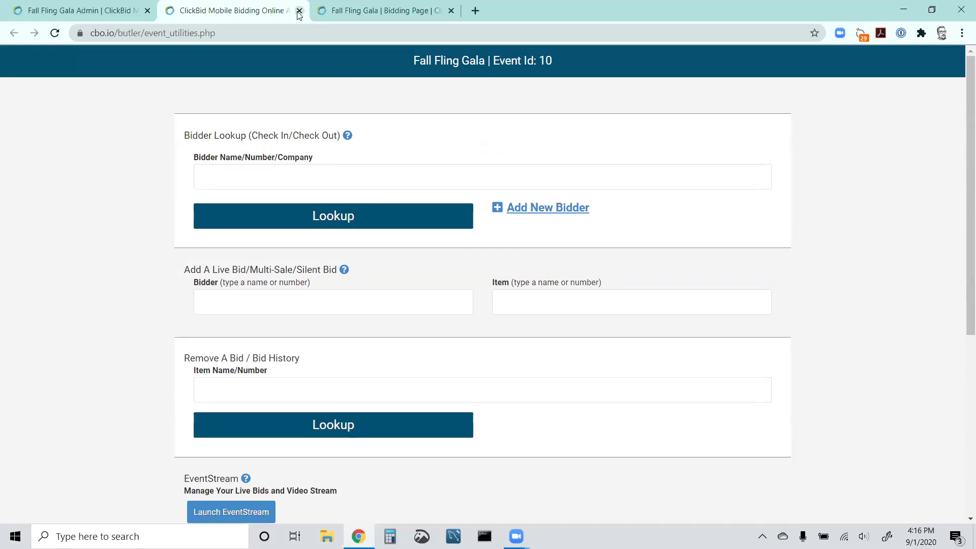
Reopen Butler from the Fall Fling Gala admin site and launch EventStream
key("ctrl+w")
left_click(115, 11)
left_click(32, 133)
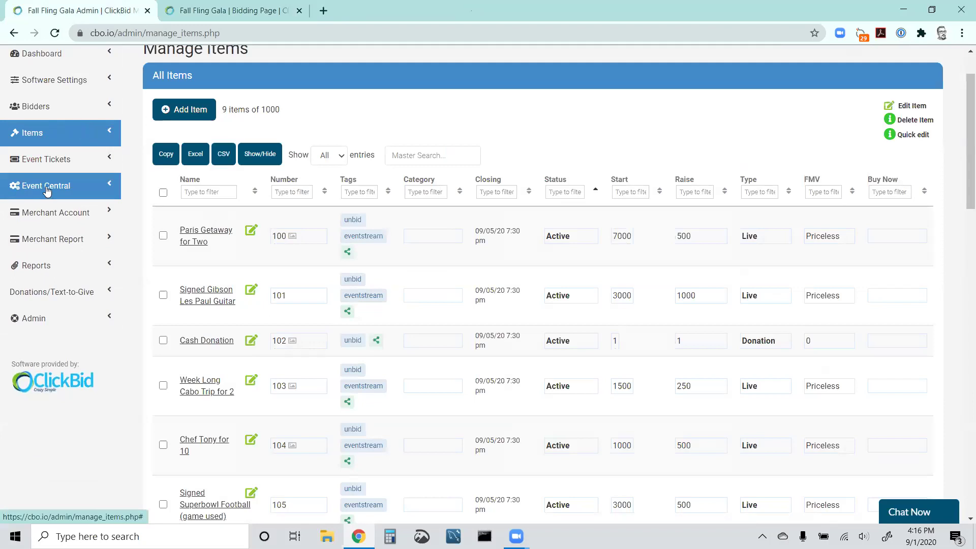
left_click(45, 195)
left_click(40, 243)
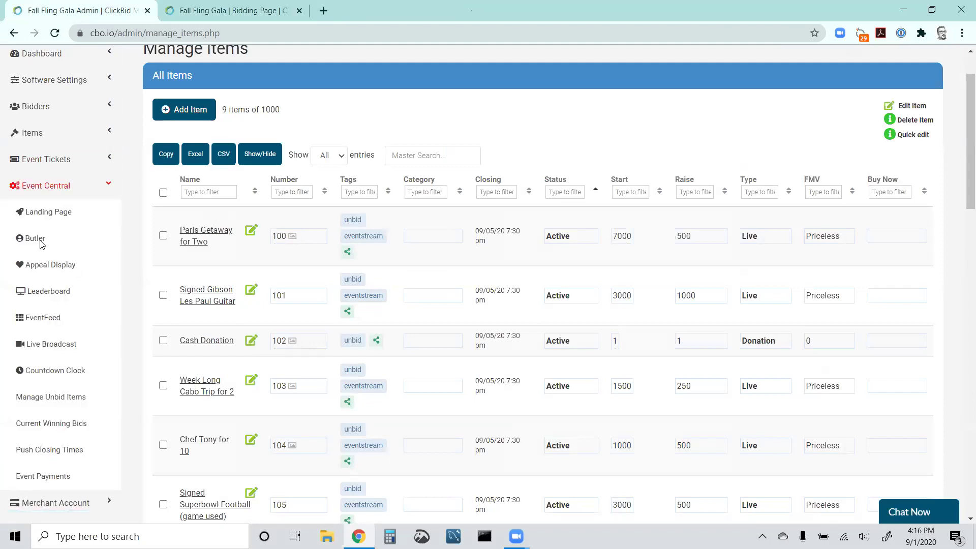
scroll(97, 193, "down", 3)
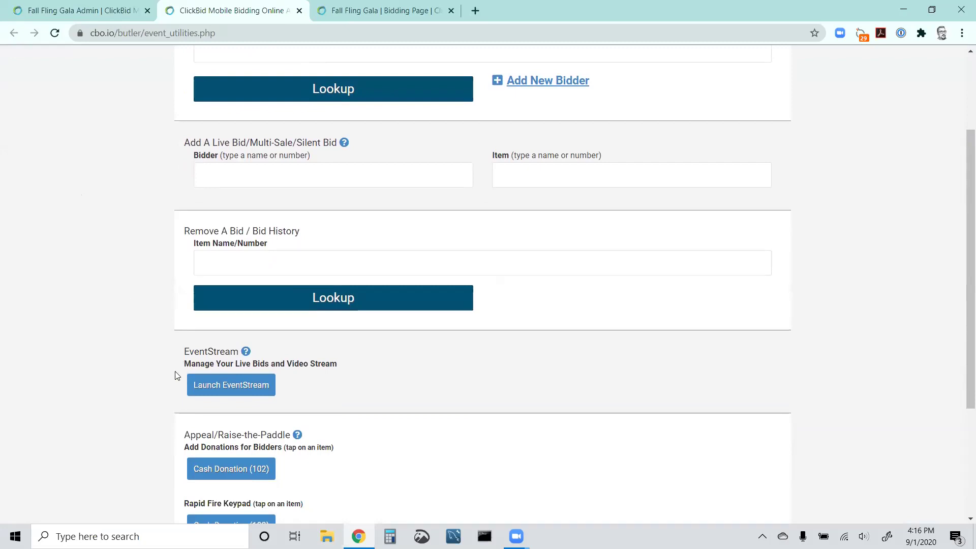
left_click(220, 388)
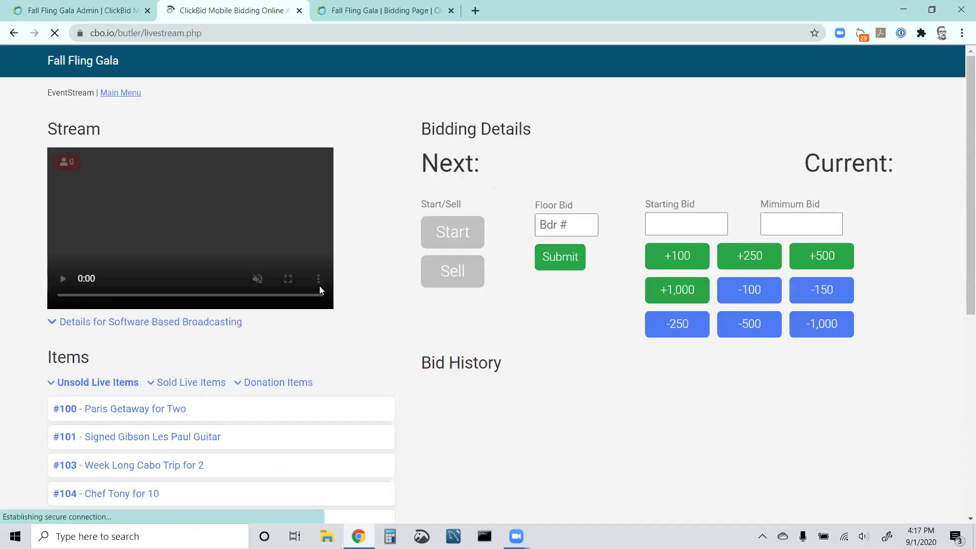
Load #108 Live EventStream Item from the unsold live items and review its starting bid and minimum bid settings
scroll(376, 335, "down", 3)
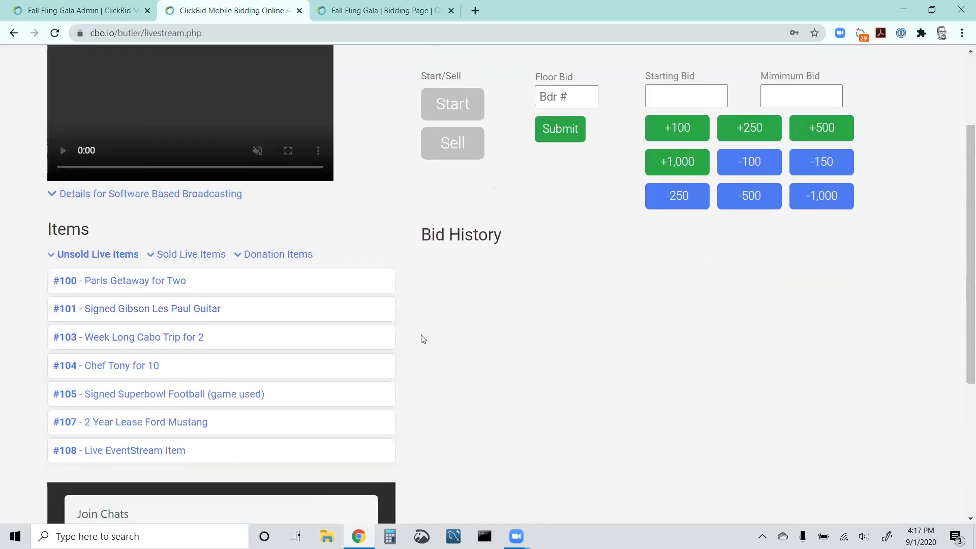
scroll(564, 297, "up", 3)
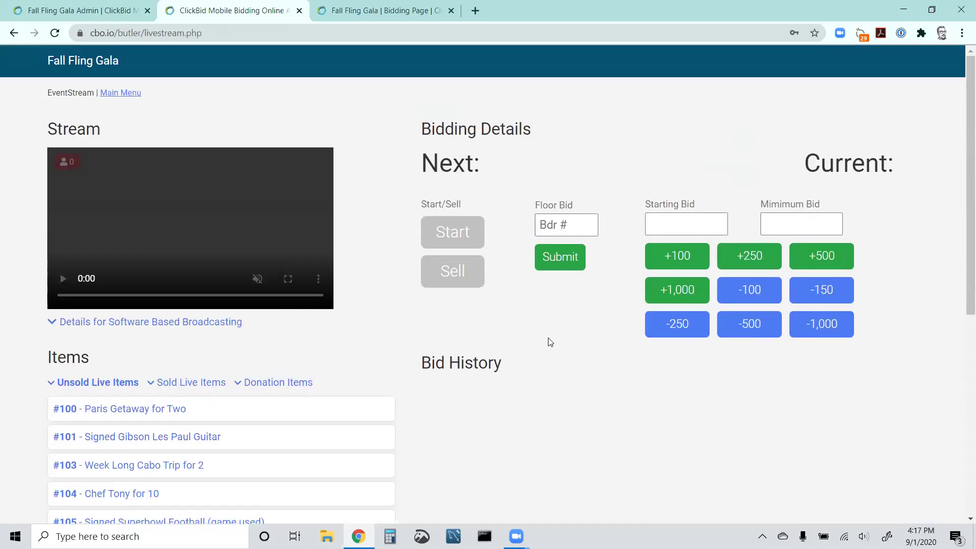
scroll(549, 344, "down", 1)
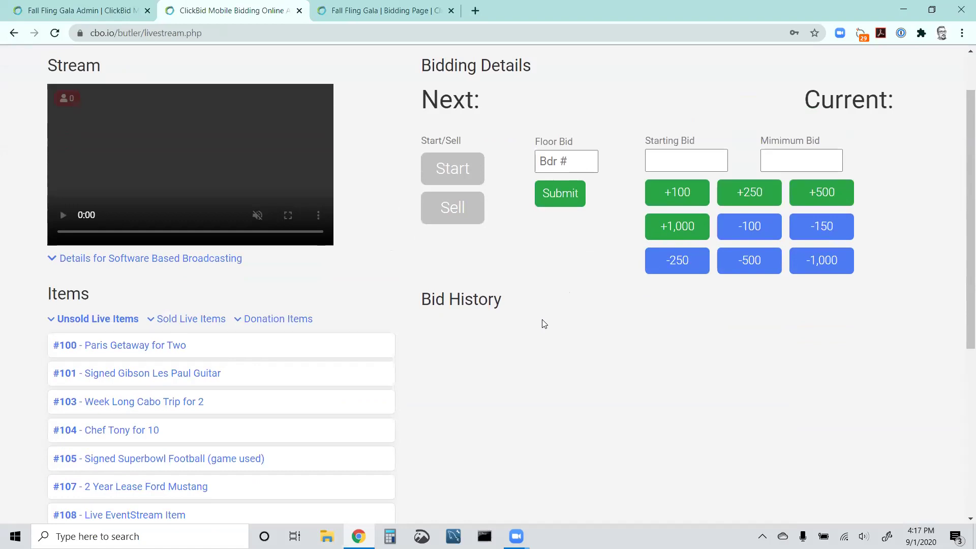
scroll(543, 323, "down", 2)
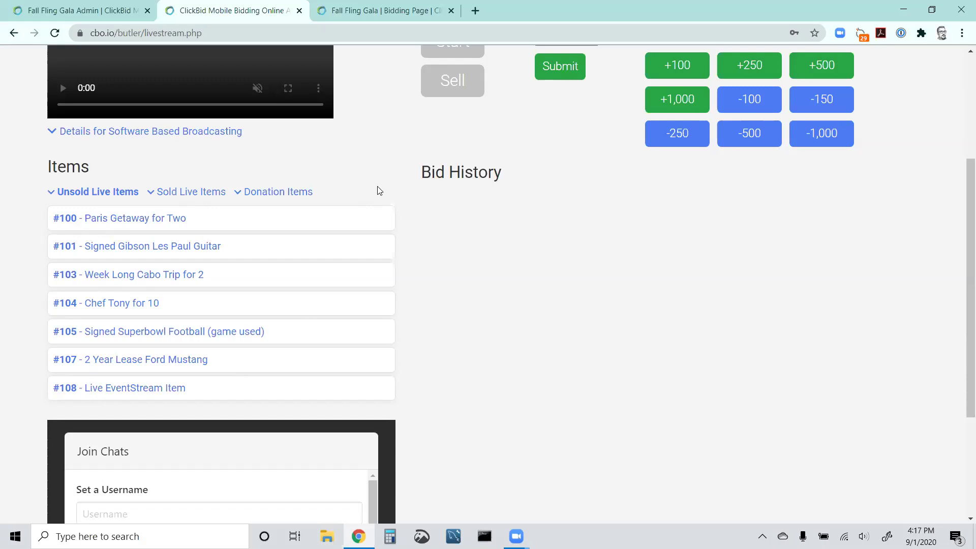
scroll(379, 190, "up", 4)
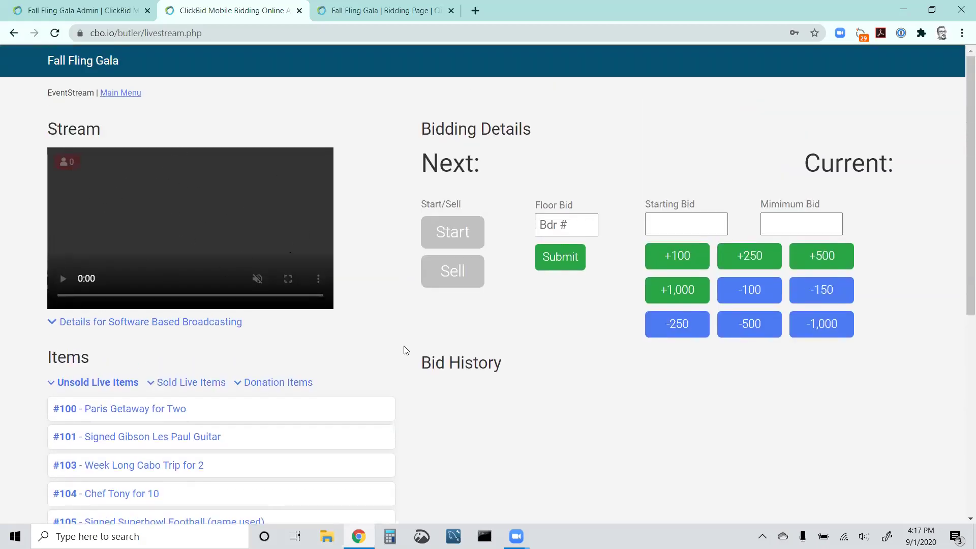
scroll(405, 350, "down", 4)
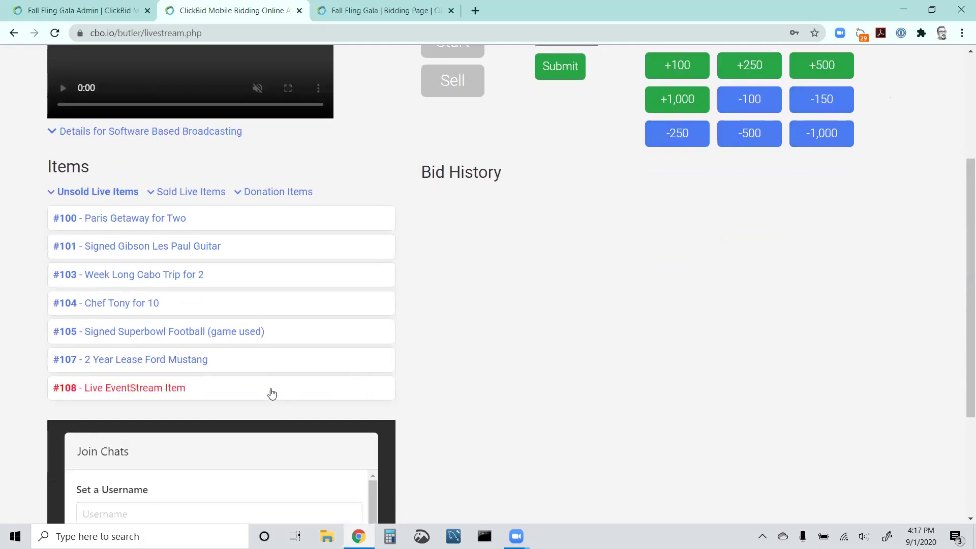
left_click(151, 391)
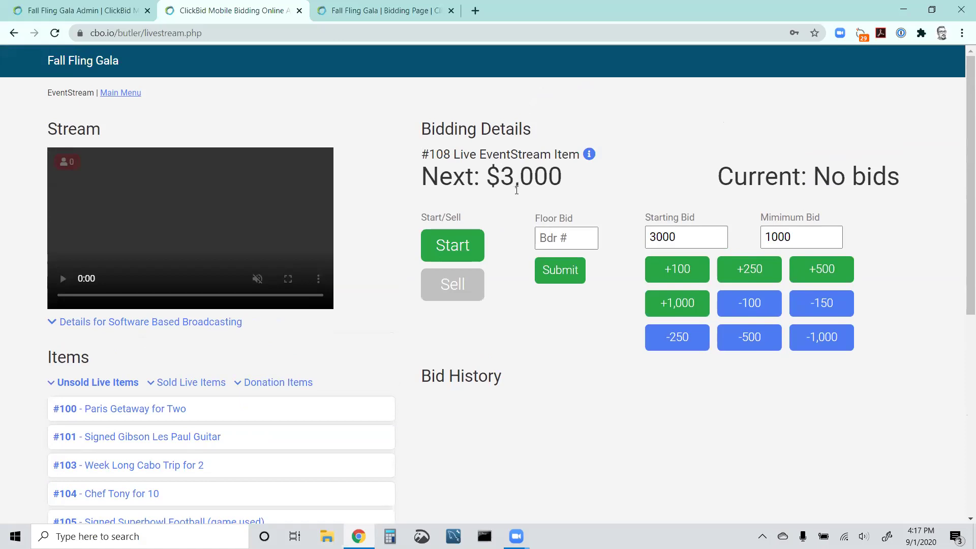
scroll(540, 175, "down", 1)
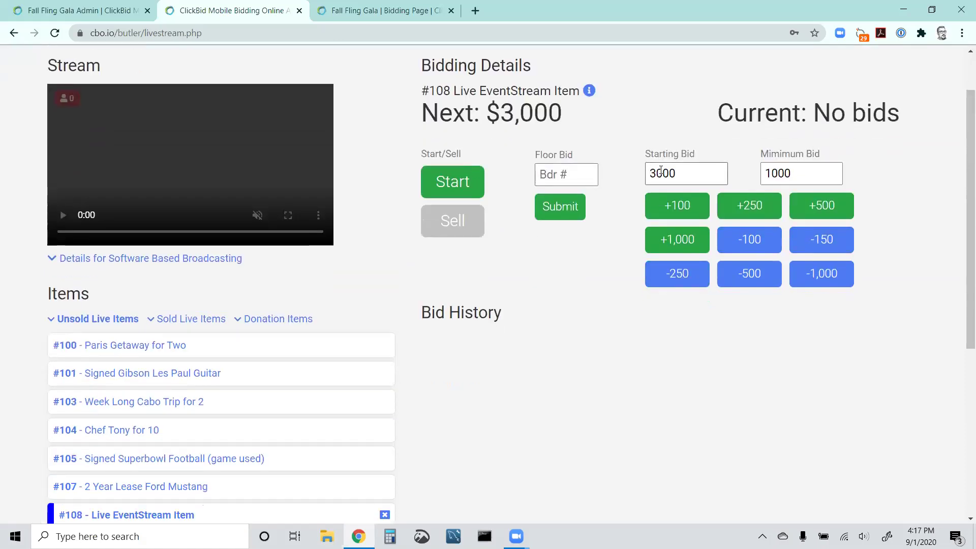
left_click(782, 170)
scroll(505, 394, "down", 2)
scroll(511, 393, "up", 1)
scroll(507, 387, "up", 2)
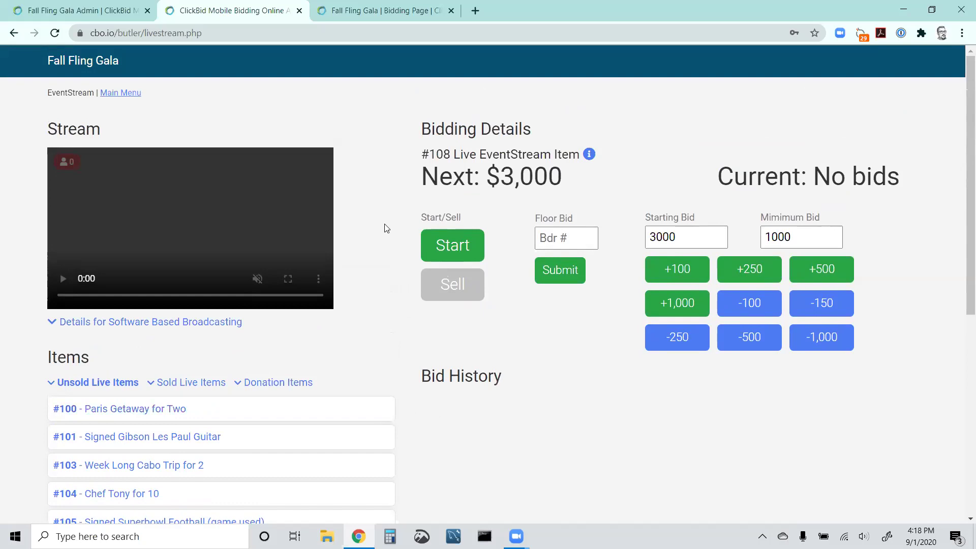
Open the live bidding window for item 108 on the mobile bidding page
left_click(370, 15)
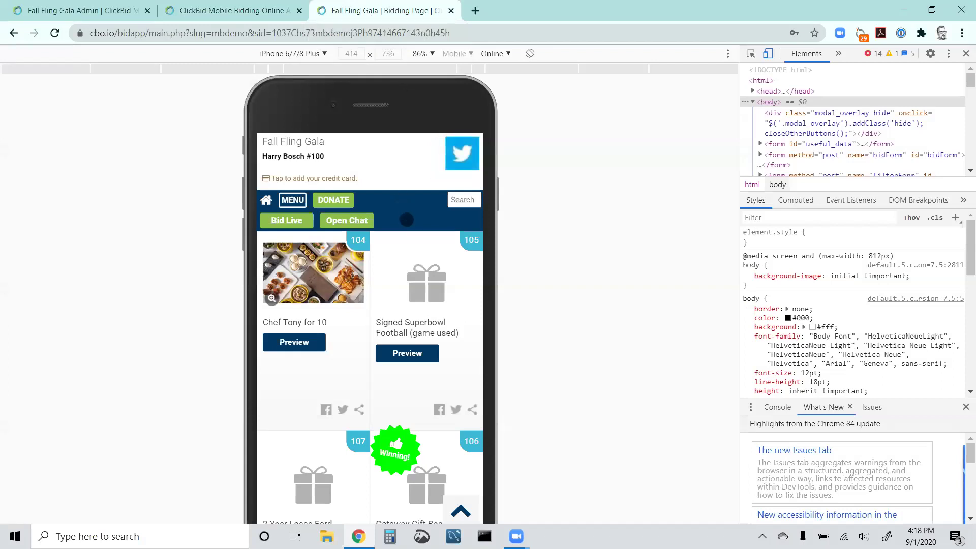
left_click(289, 220)
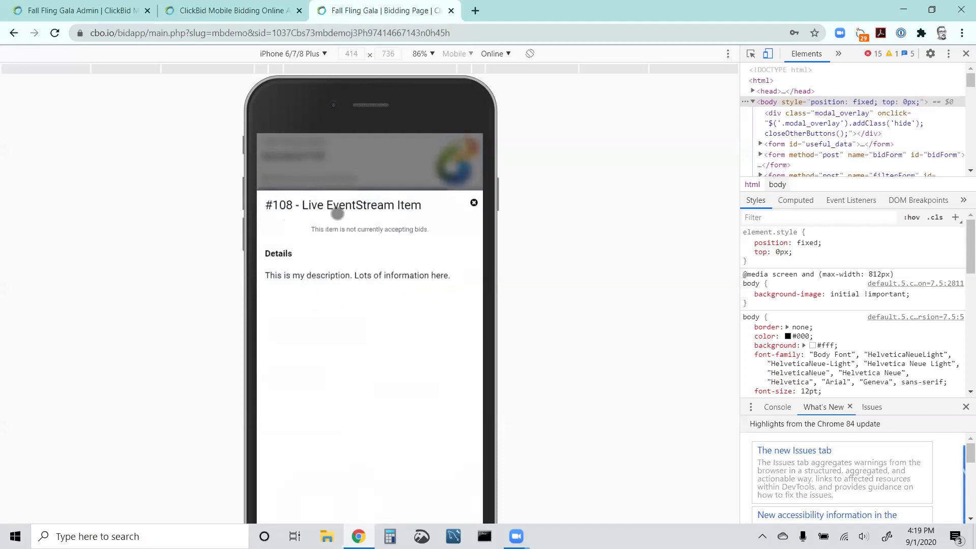
left_click(948, 53)
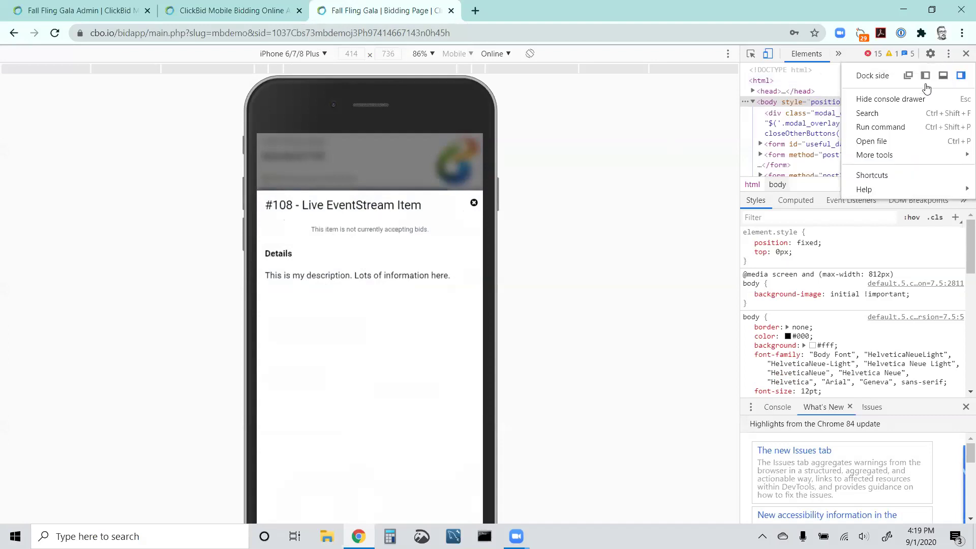
left_click(962, 33)
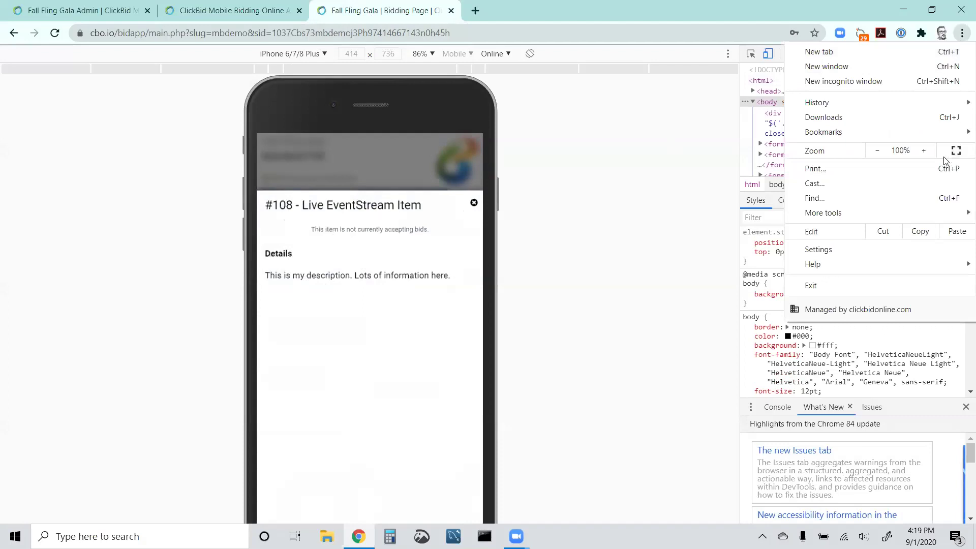
left_click(925, 151)
left_click(925, 150)
left_click(884, 150)
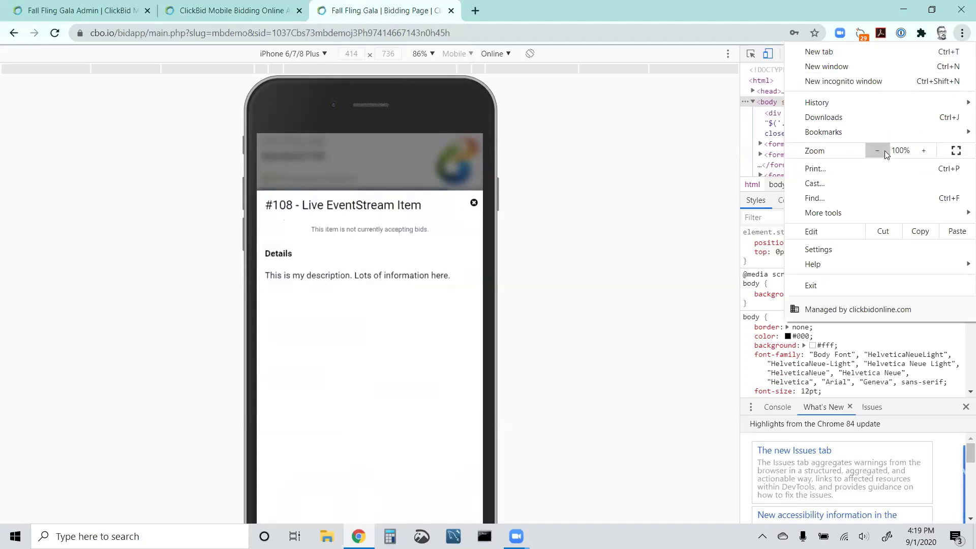
Set the zoom of the simulated phone view to 100%
left_click(429, 53)
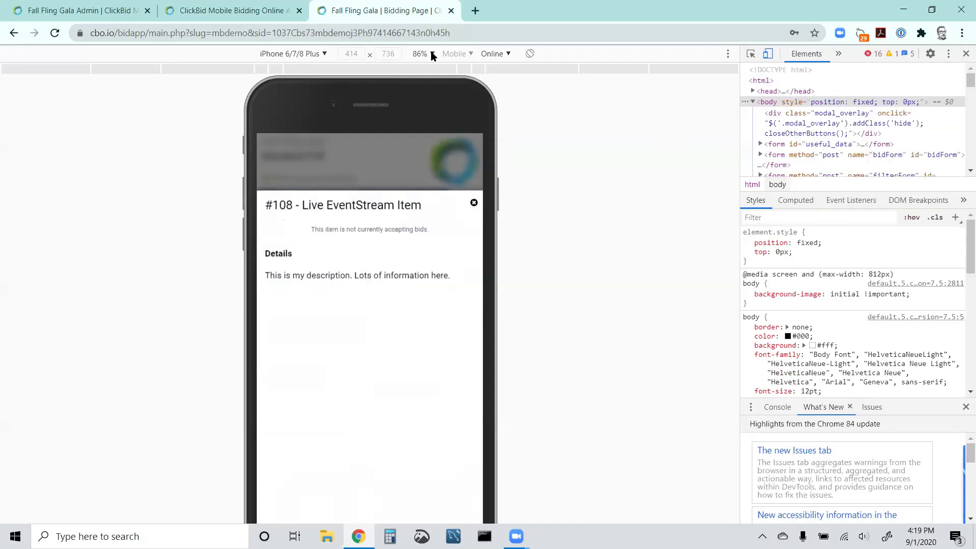
left_click(431, 54)
left_click(442, 103)
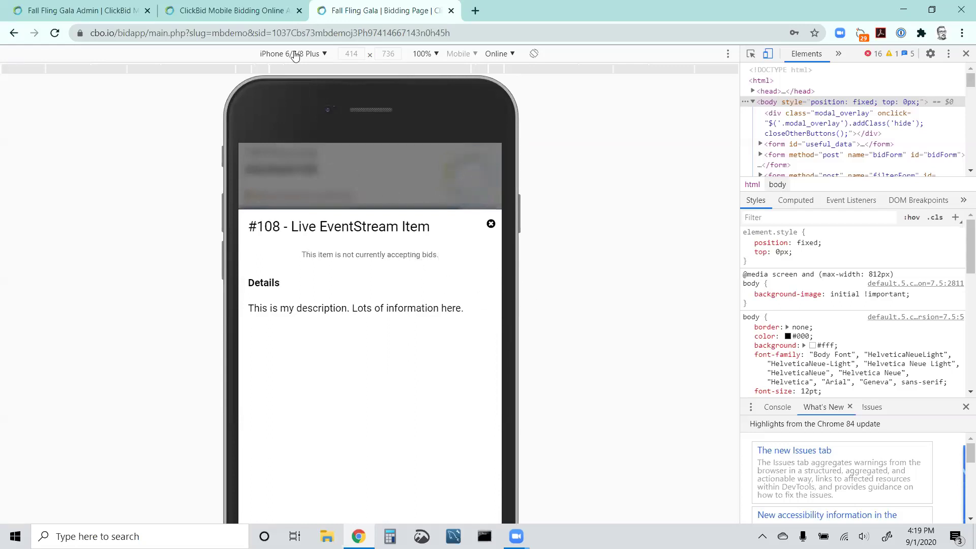
Start live bidding on item 108 in EventStream
left_click(246, 14)
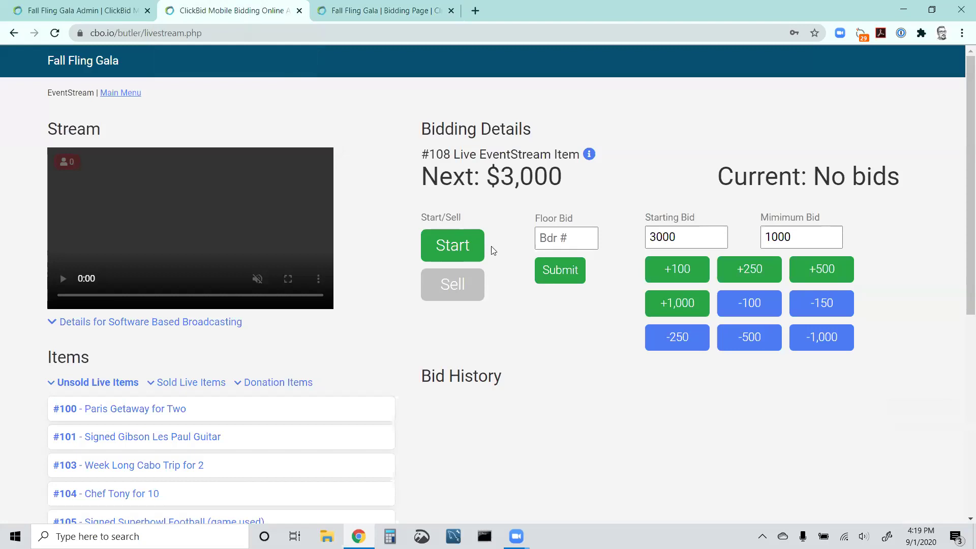
left_click(452, 251)
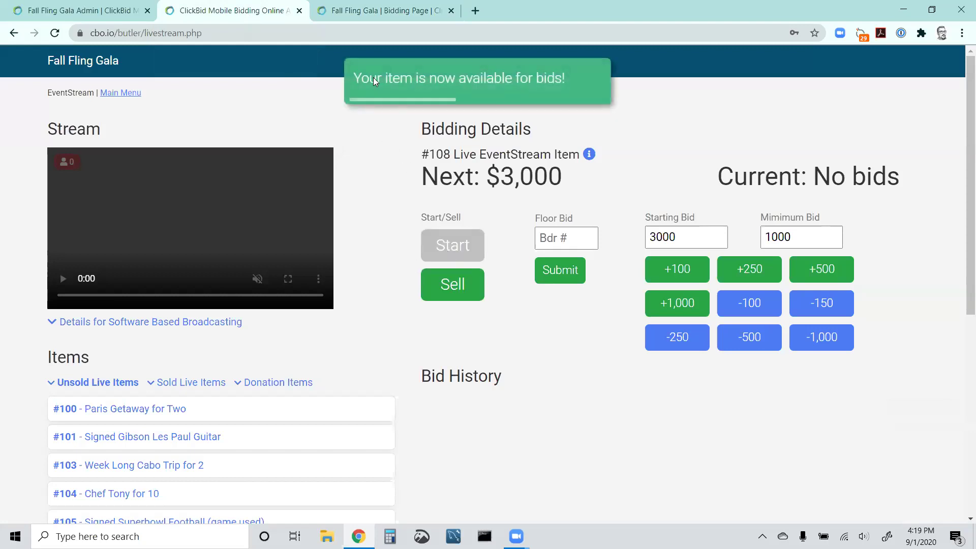
Place and confirm a $3,000 live bid on item 108 from the mobile bidding page
left_click(388, 12)
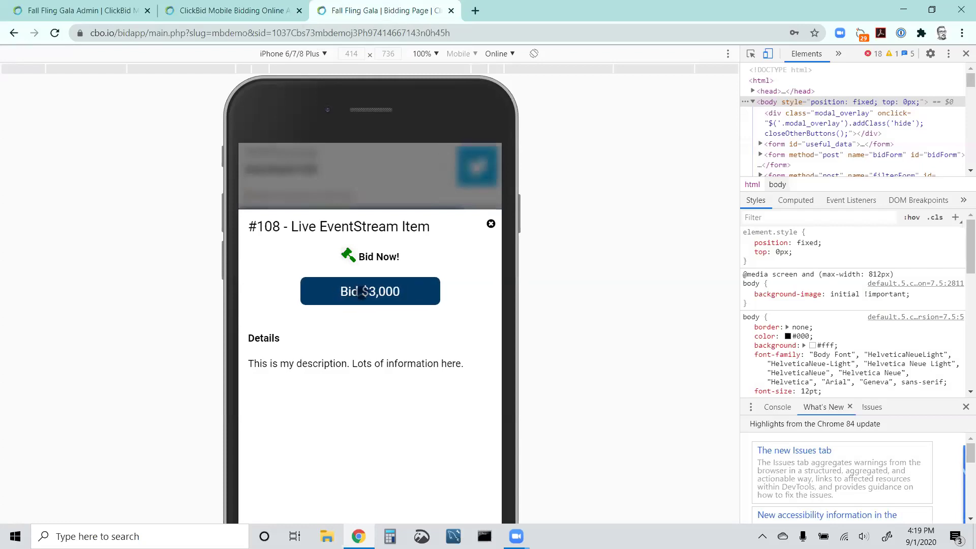
left_click(370, 291)
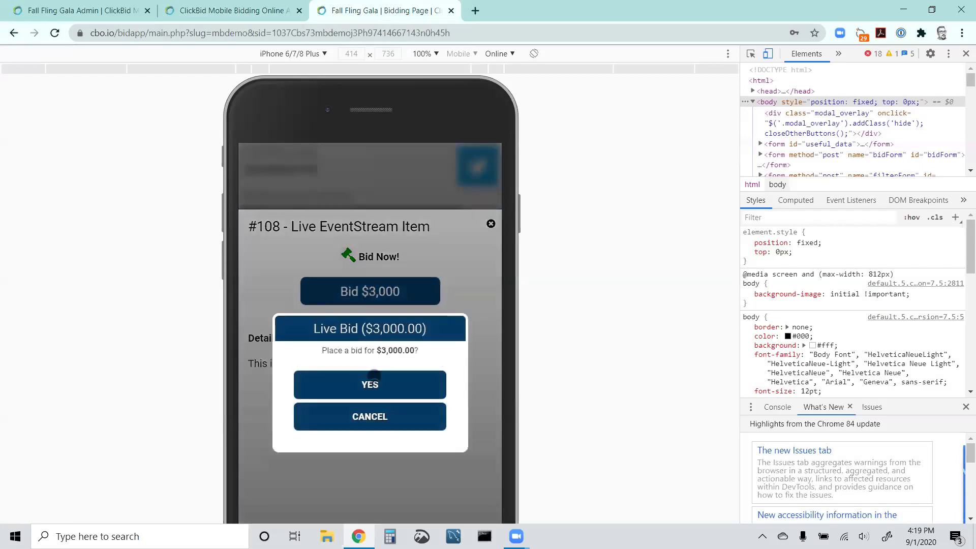
left_click(370, 384)
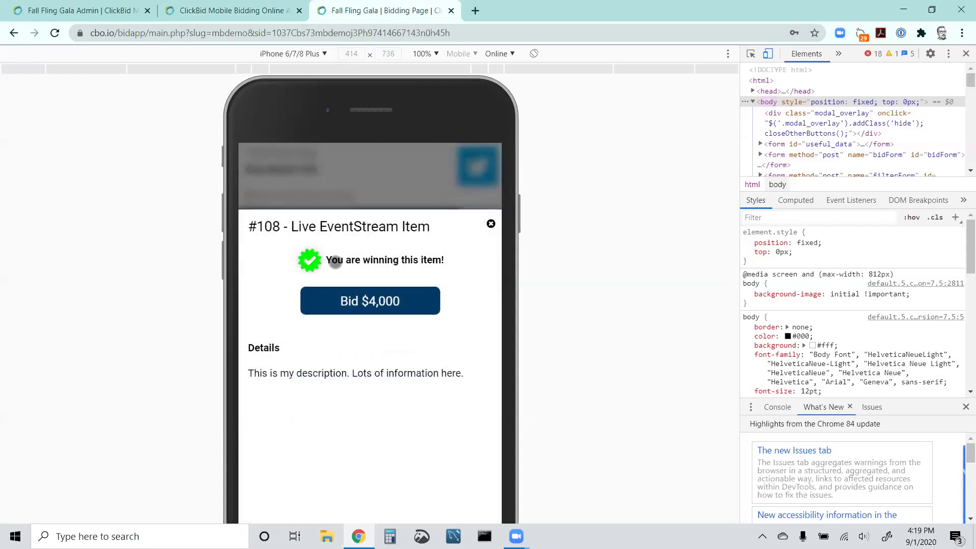
Check item 108's bid history in EventStream, and close and reopen its live bidding window on the mobile page
left_click(247, 19)
scroll(405, 245, "down", 1)
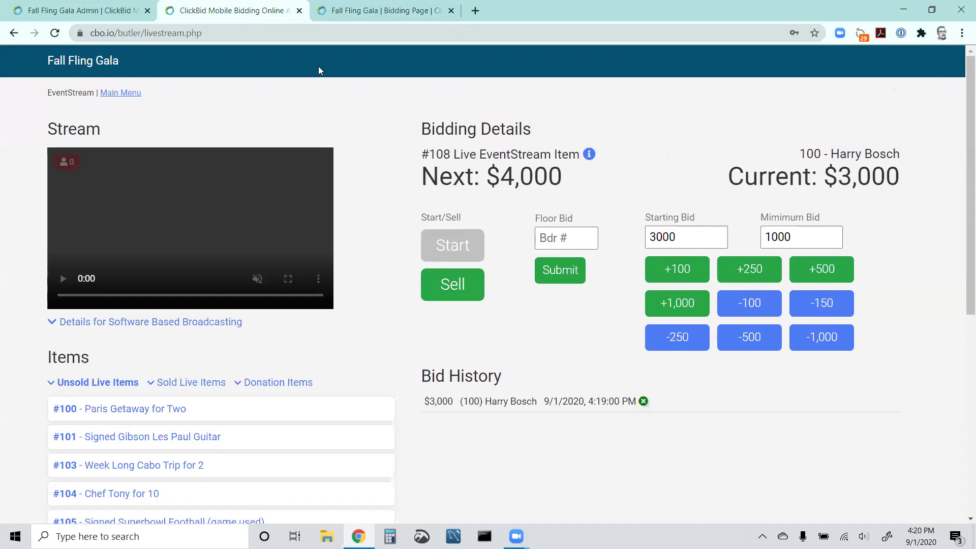
left_click(340, 11)
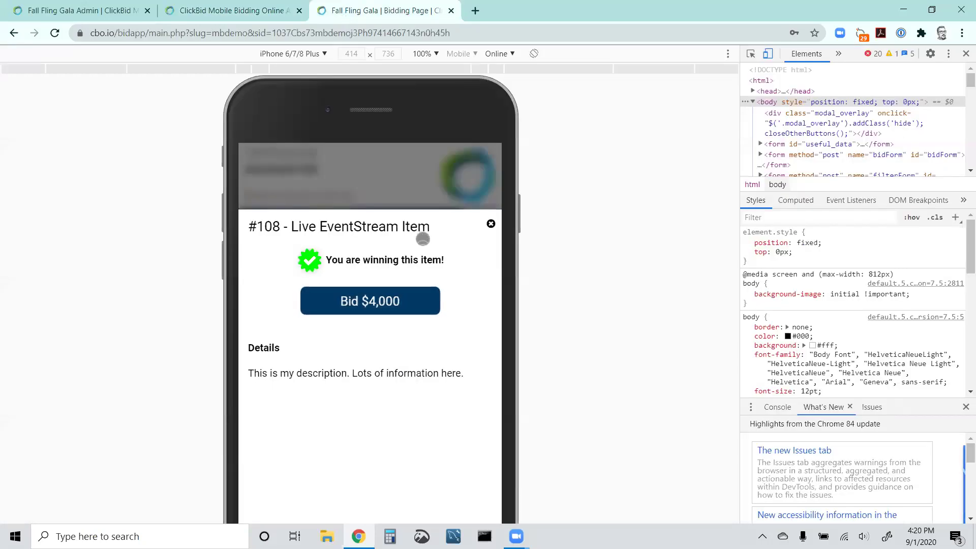
left_click(490, 224)
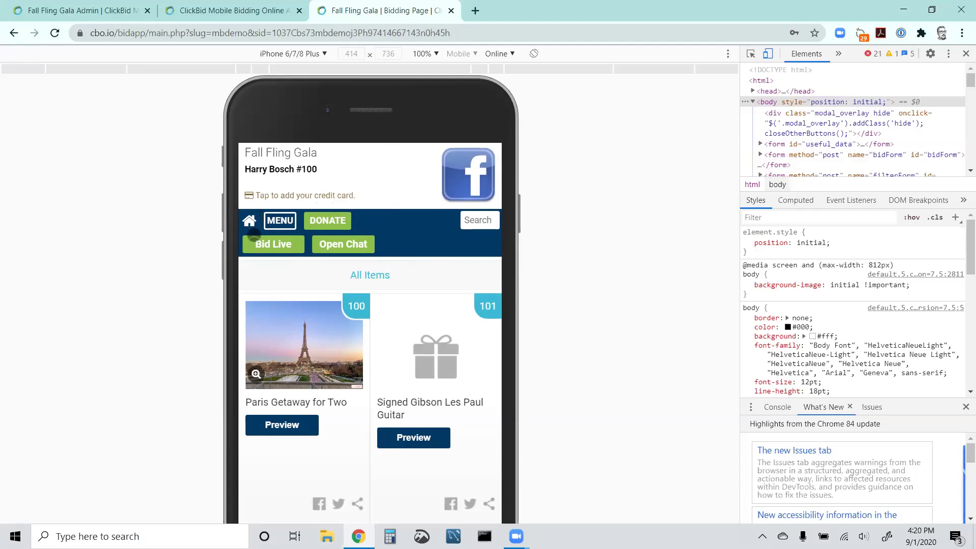
left_click(275, 247)
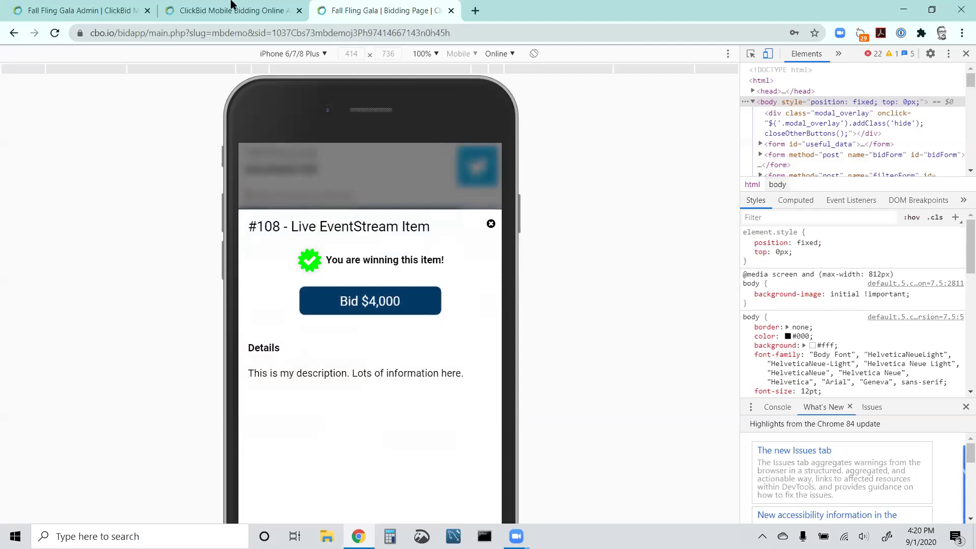
left_click(210, 15)
scroll(442, 343, "down", 3)
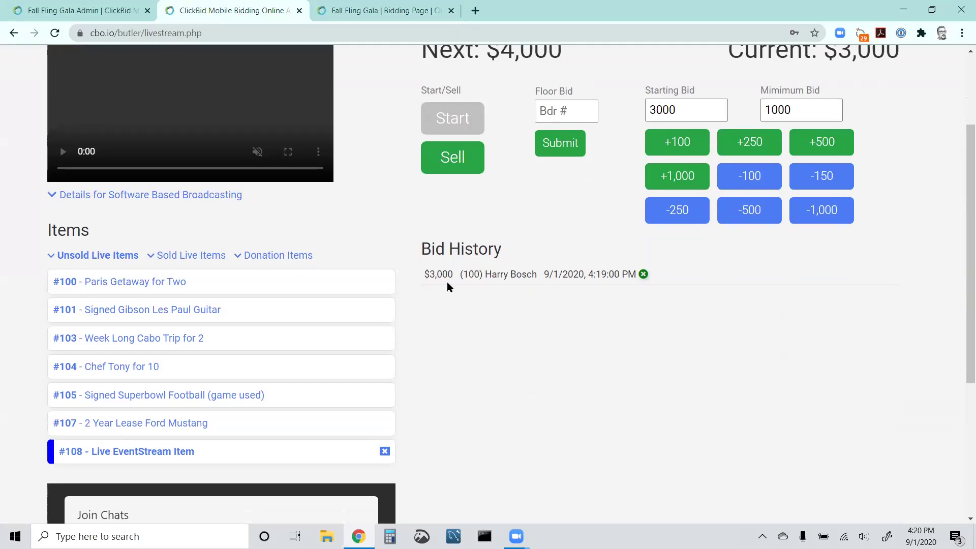
Submit a $4,000 floor bid on item 108 in EventStream using the second bidder's number
scroll(459, 304, "down", 3)
scroll(460, 303, "down", 2)
scroll(461, 302, "up", 3)
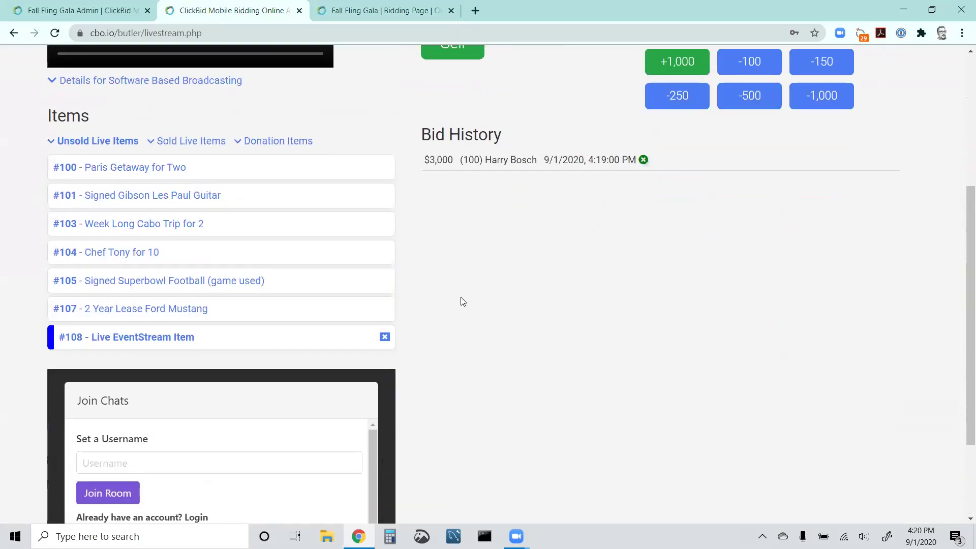
scroll(442, 217, "up", 1)
scroll(442, 217, "up", 1)
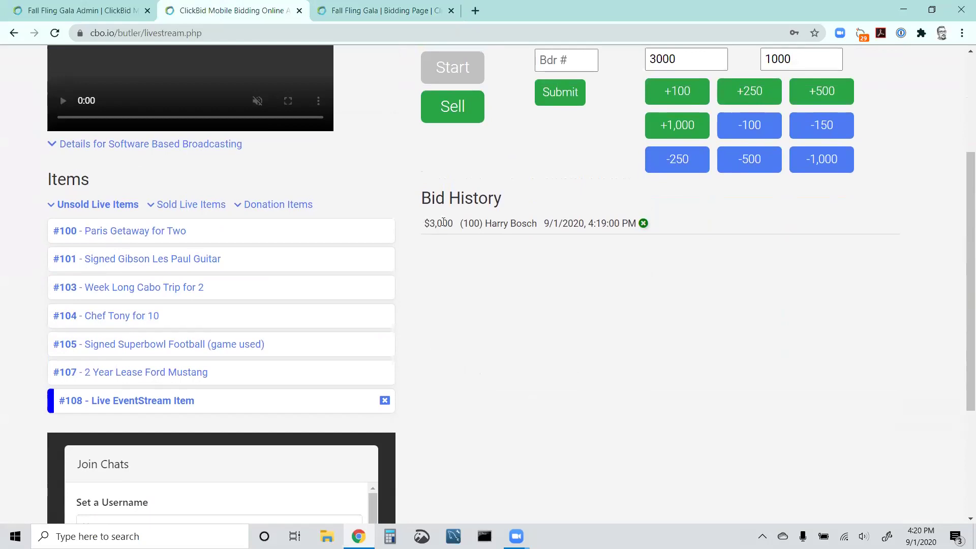
scroll(477, 308, "up", 4)
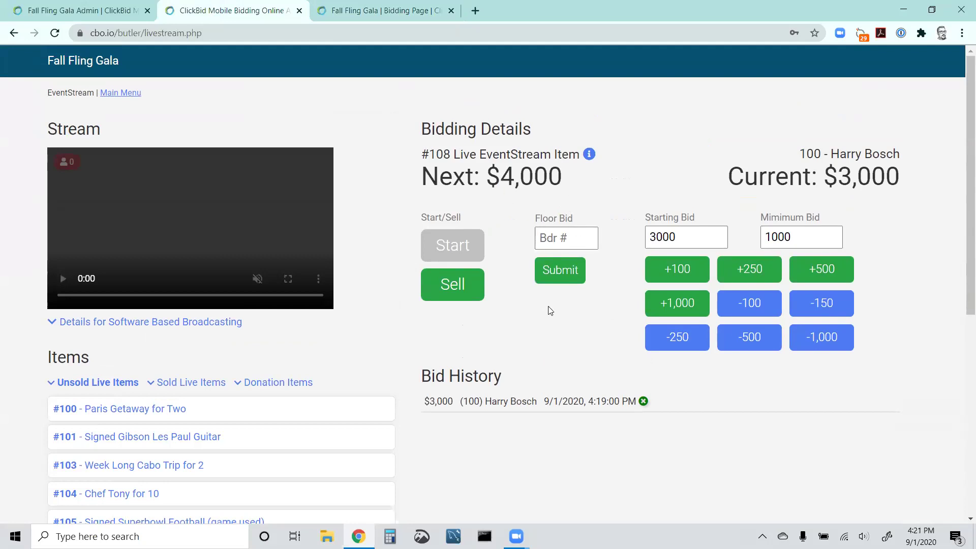
left_click(543, 238)
type("10")
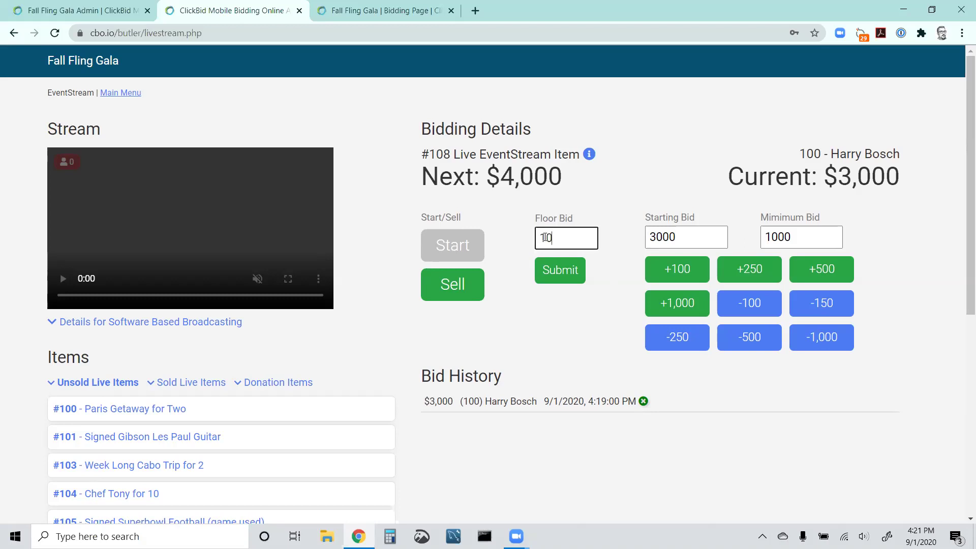
type("2")
left_click(551, 269)
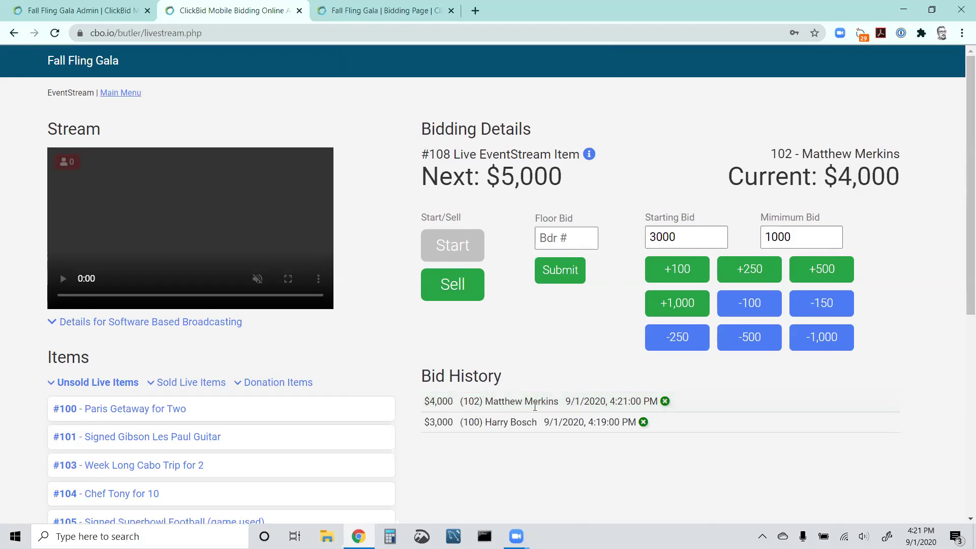
Check the floor bid in item 108's bid history and the item's bidding status on the mobile page
left_click_drag(502, 401, 553, 401)
left_click(551, 377)
left_click(379, 9)
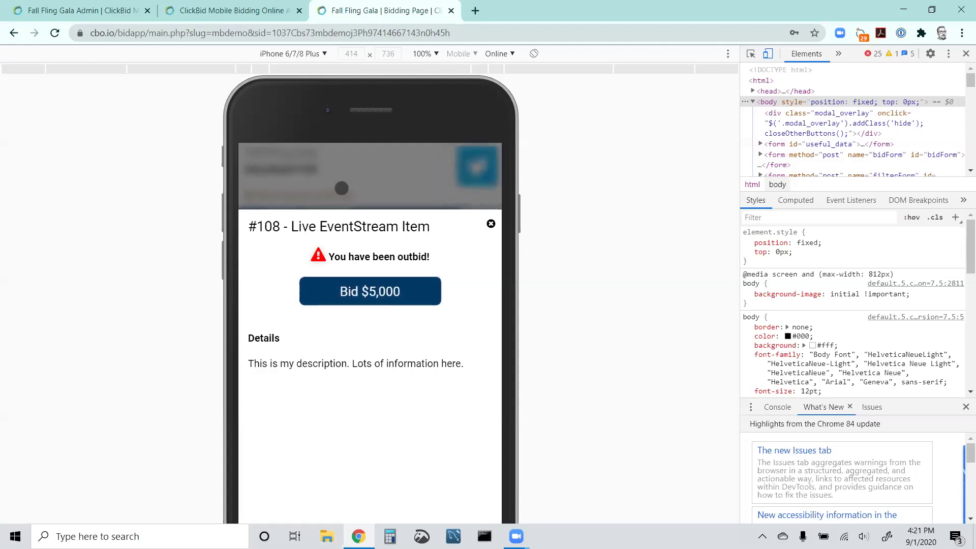
Lower item 108's minimum bid to 500 in EventStream, and place and confirm a $4,500 live bid on it from the mobile page
left_click(214, 12)
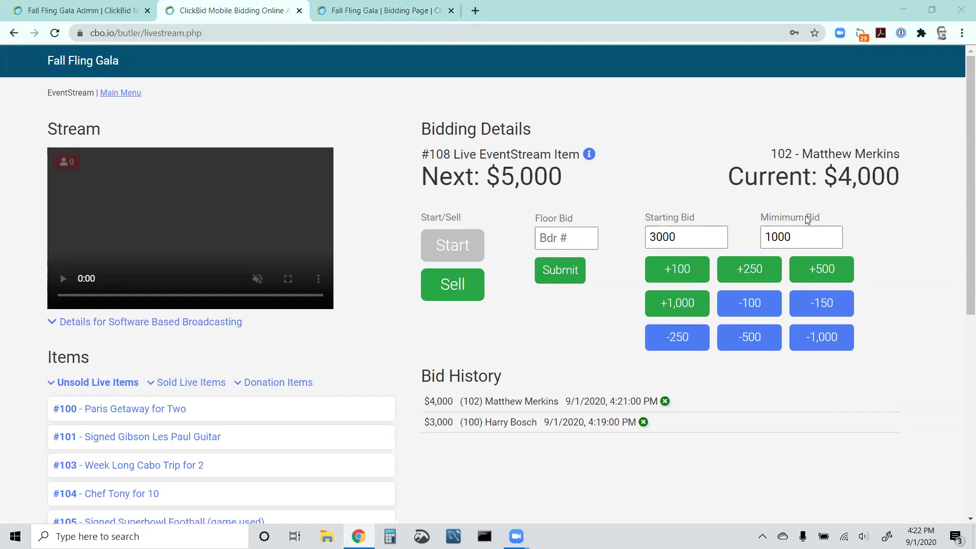
left_click(752, 339)
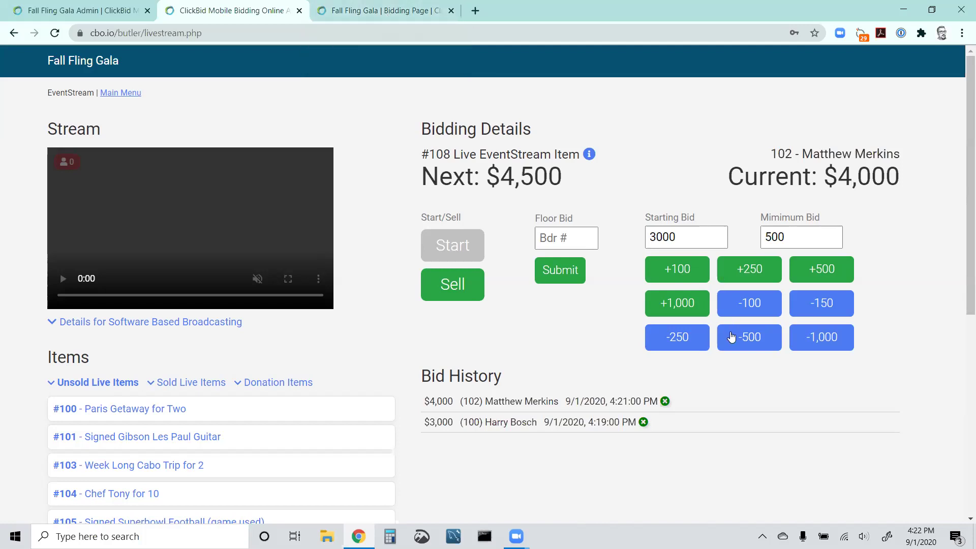
left_click(365, 11)
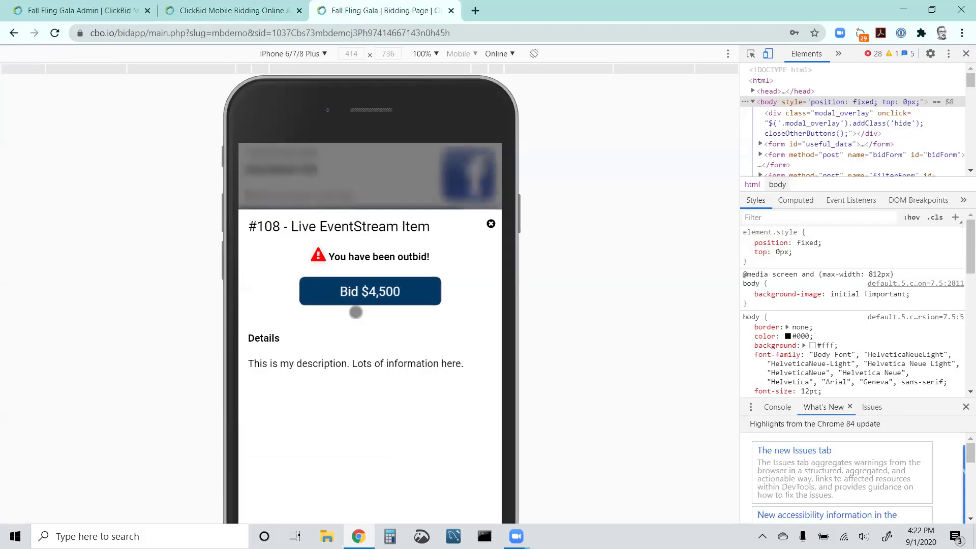
left_click(350, 297)
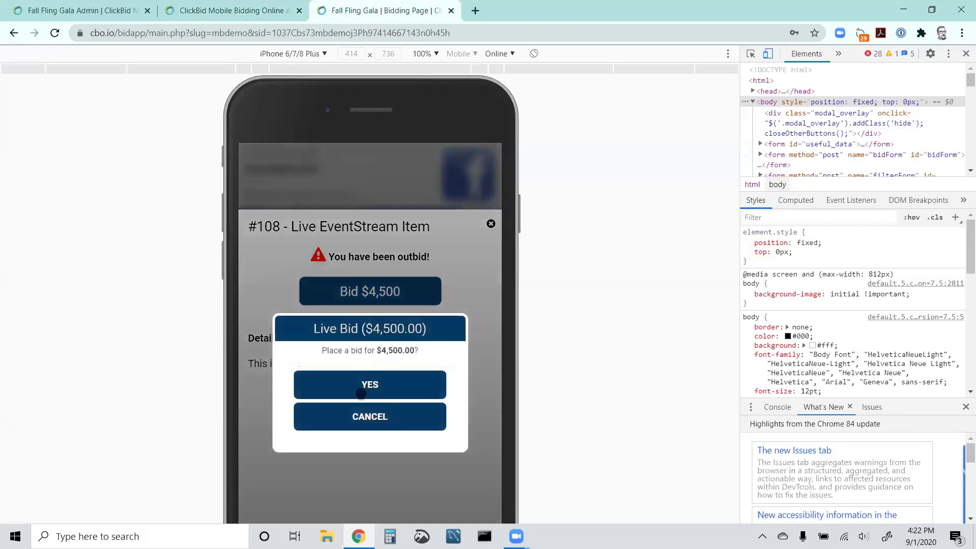
left_click(360, 387)
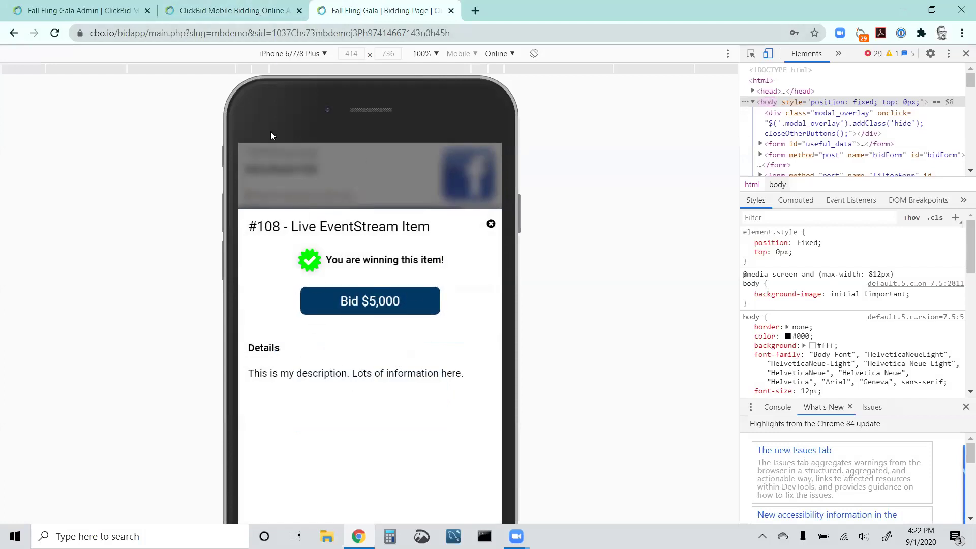
Sell item 108 to the current high bidder in EventStream and check the outcome on the mobile page
left_click(200, 12)
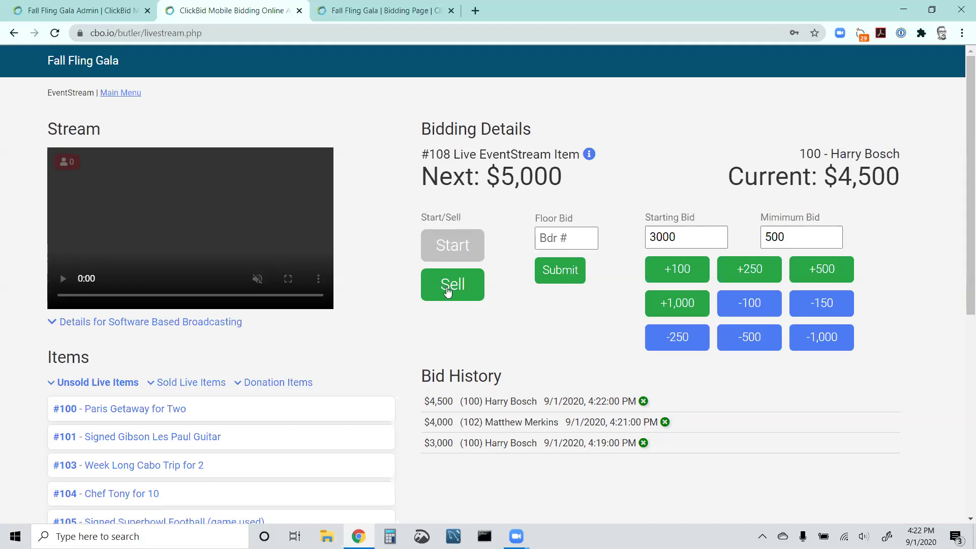
left_click(447, 291)
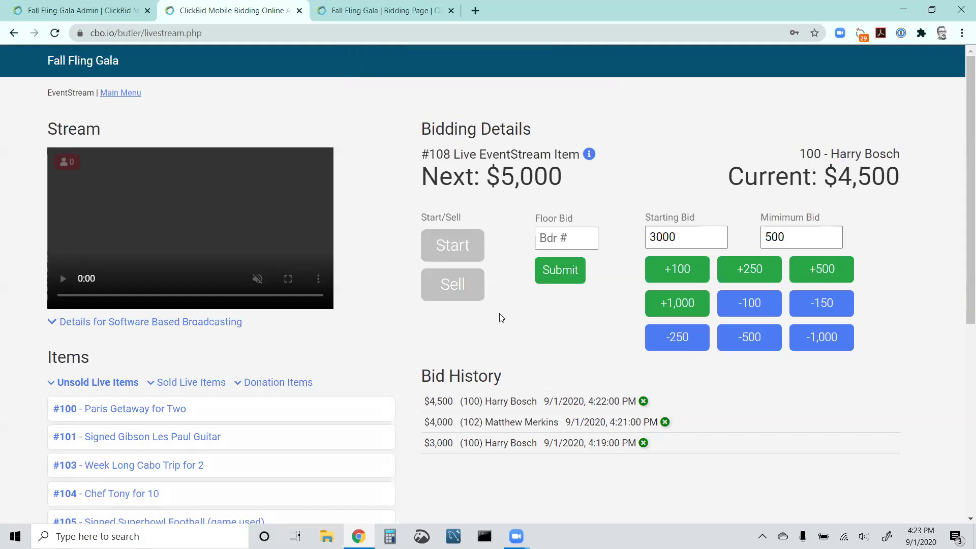
left_click(377, 16)
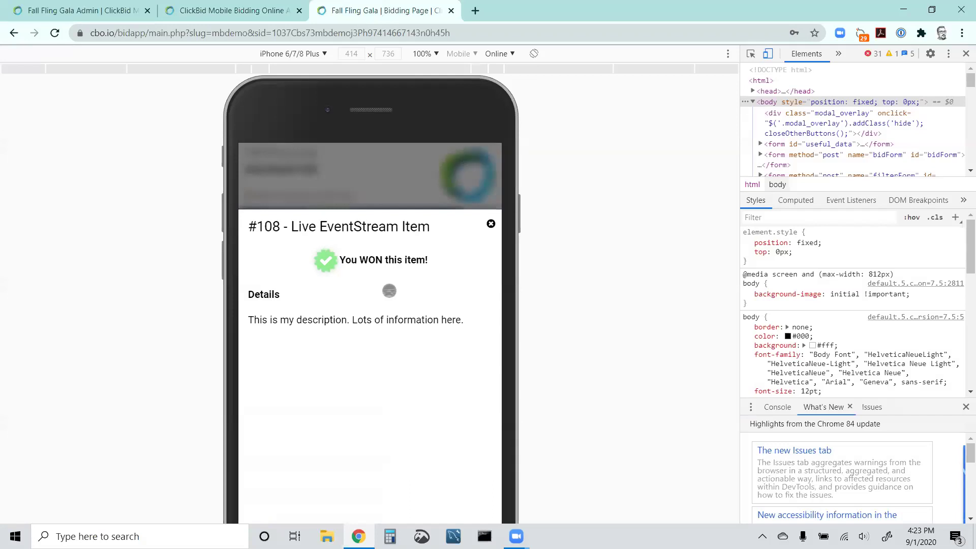
Make item 100, Paris Getaway for Two, the active live item in EventStream and check its mobile bidding window
left_click(236, 11)
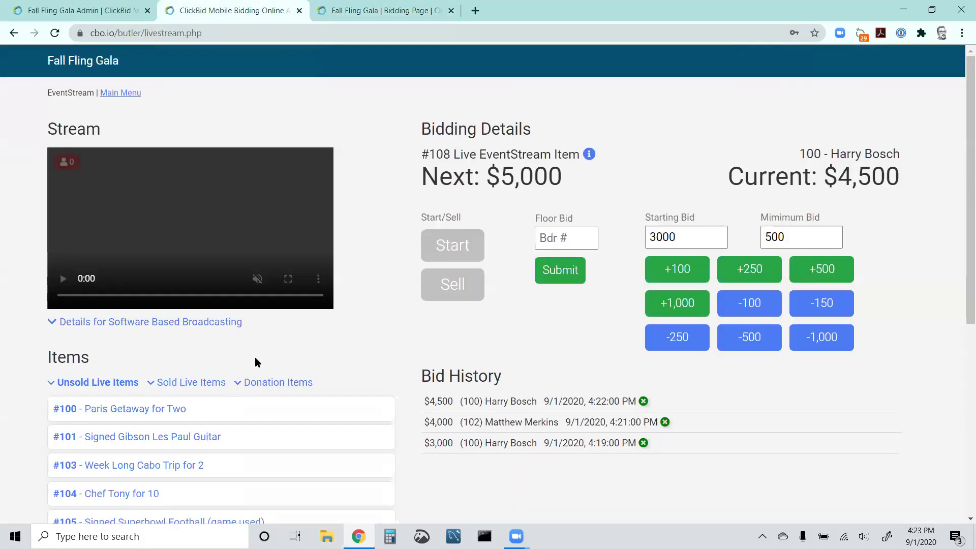
scroll(274, 354, "down", 3)
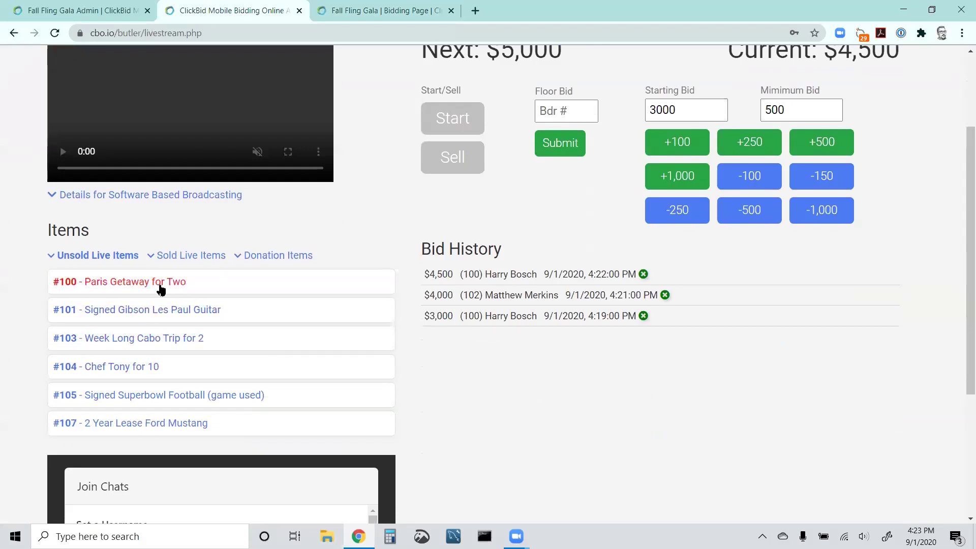
scroll(368, 305, "up", 1)
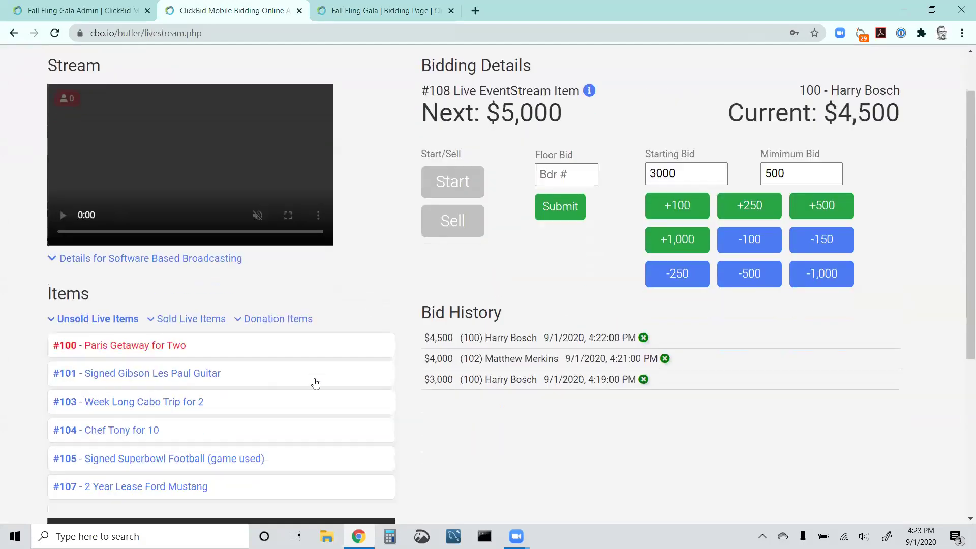
left_click(135, 351)
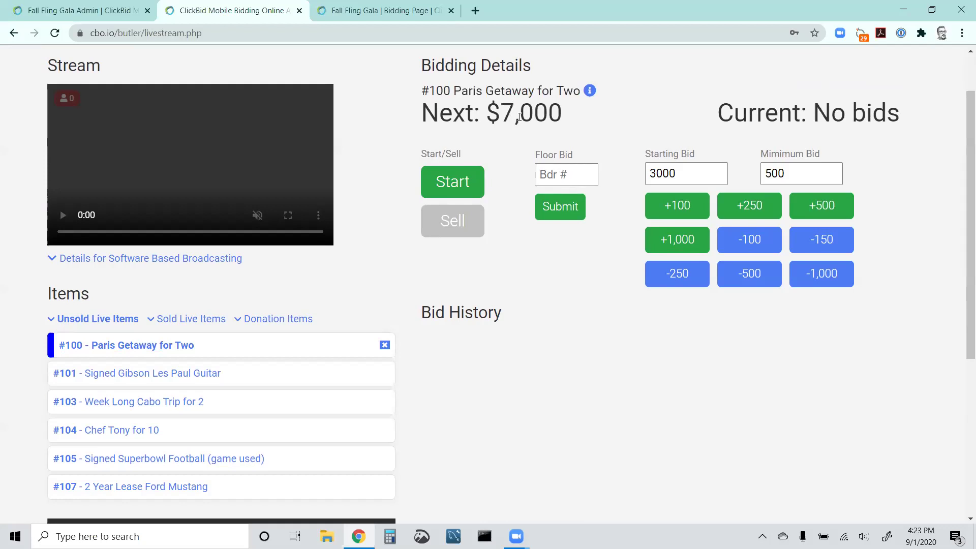
left_click(356, 14)
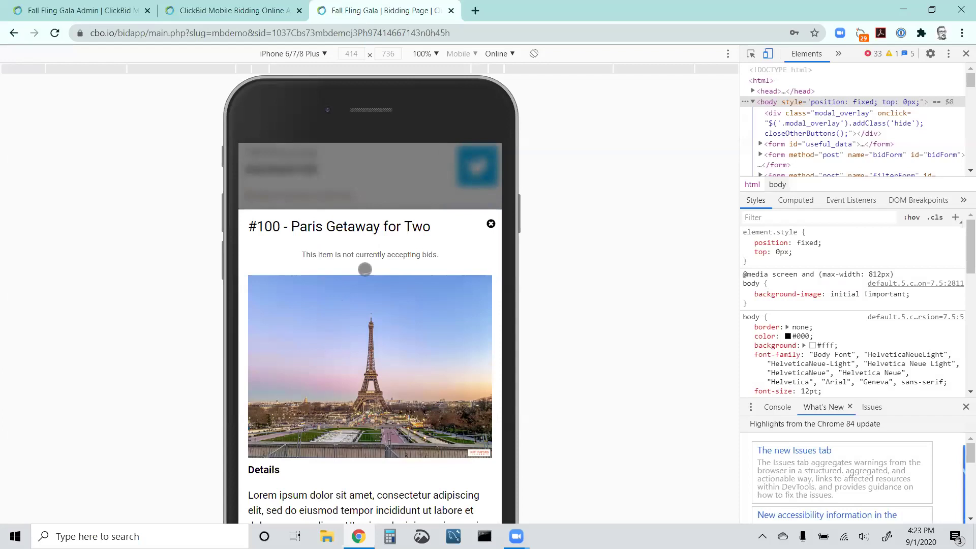
Start live bidding on item 100 in EventStream and review its bidding window on the mobile page
left_click(228, 10)
left_click(461, 179)
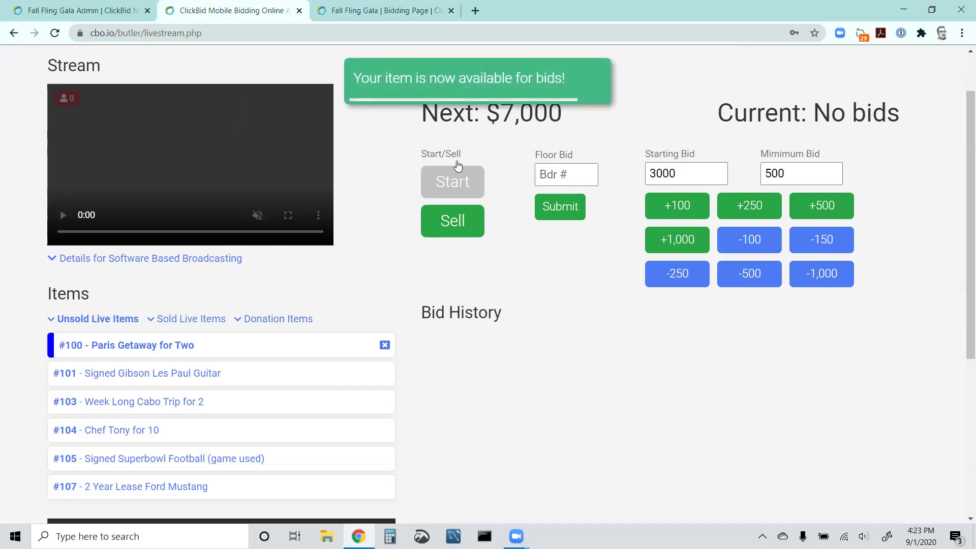
left_click(370, 8)
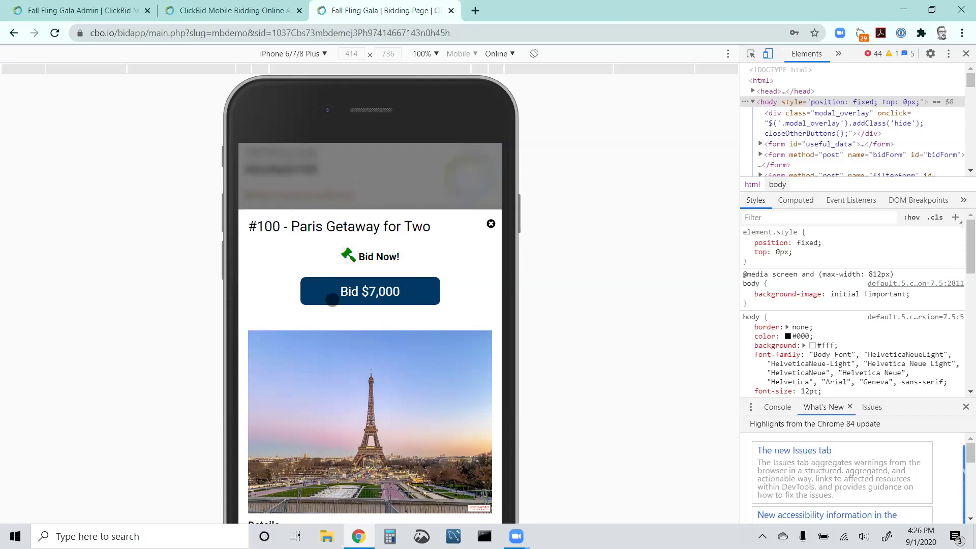
scroll(342, 319, "down", 2)
scroll(348, 314, "up", 2)
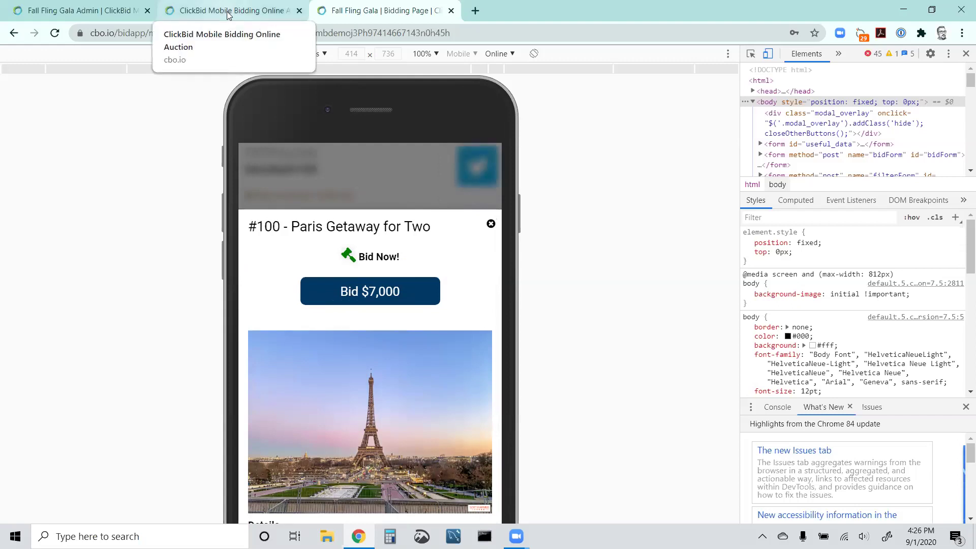
List the donation items in EventStream and make item 102, Cash Donation, the active item
left_click(211, 8)
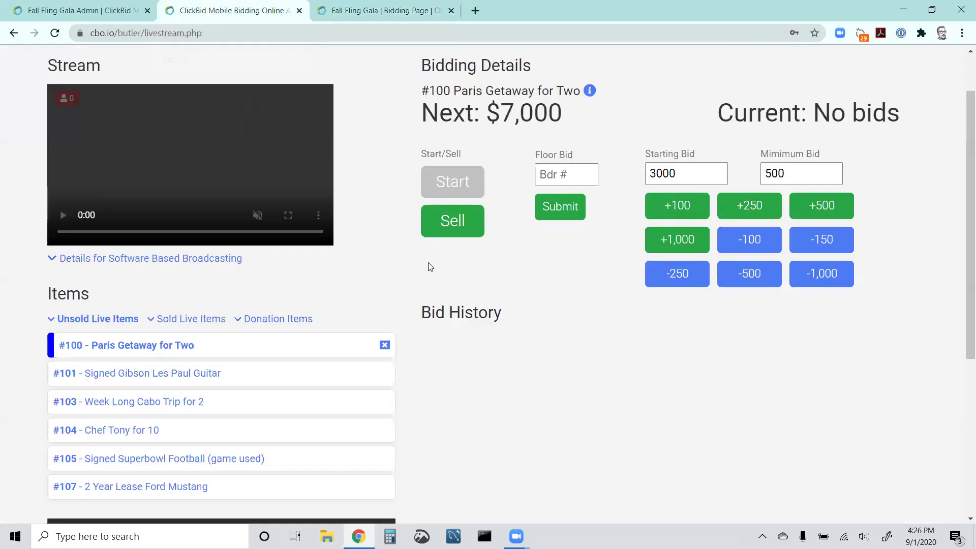
left_click(283, 320)
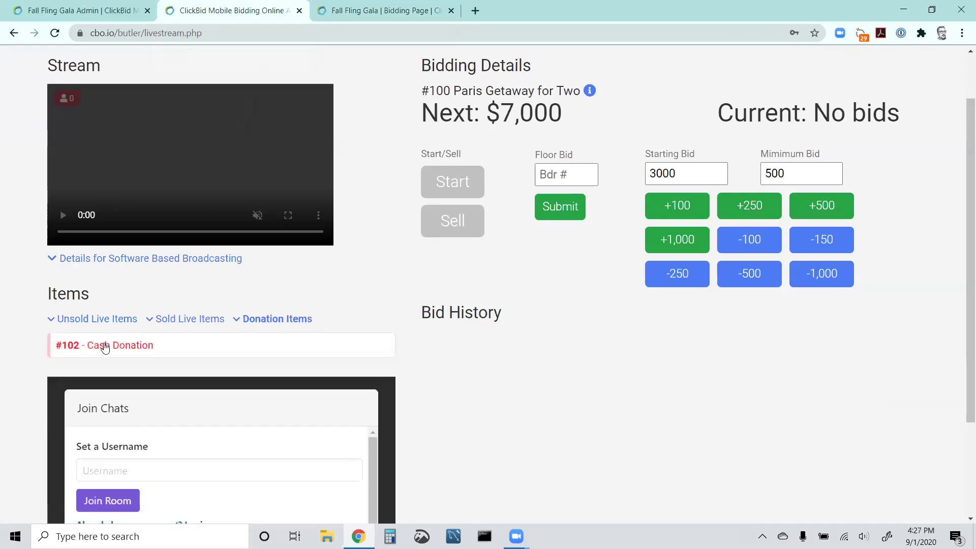
left_click(105, 347)
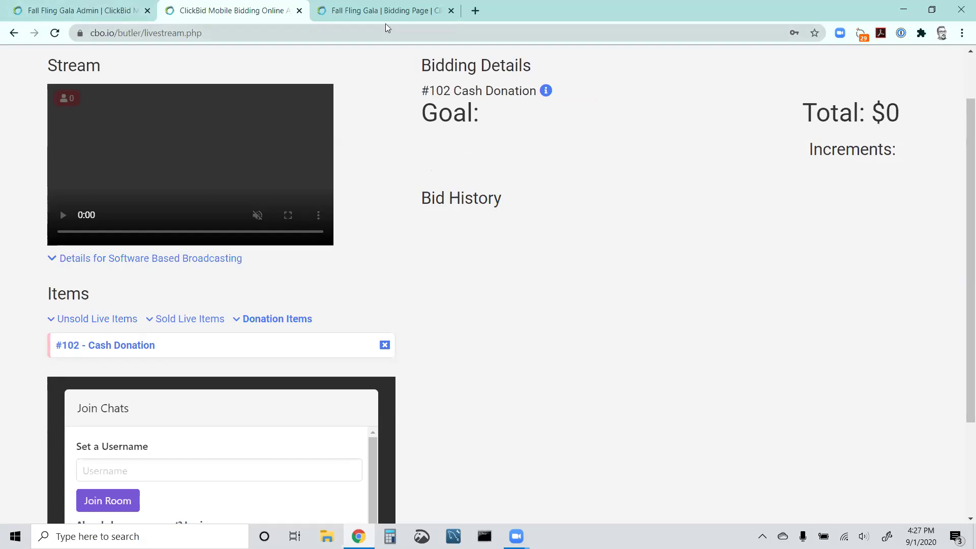
Submit and confirm a $500 donation to item 102 from the mobile page, and dismiss the thank-you message
left_click(380, 11)
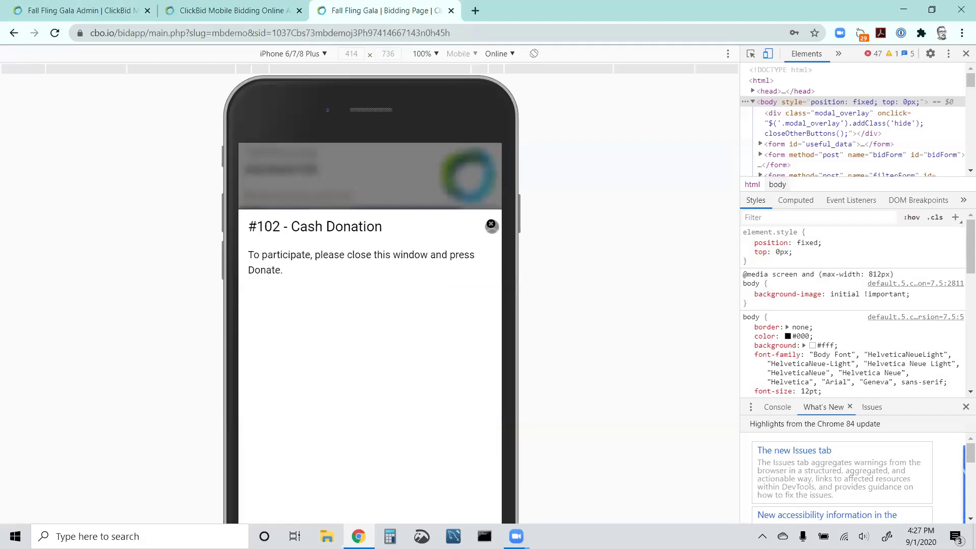
left_click(490, 223)
left_click(328, 220)
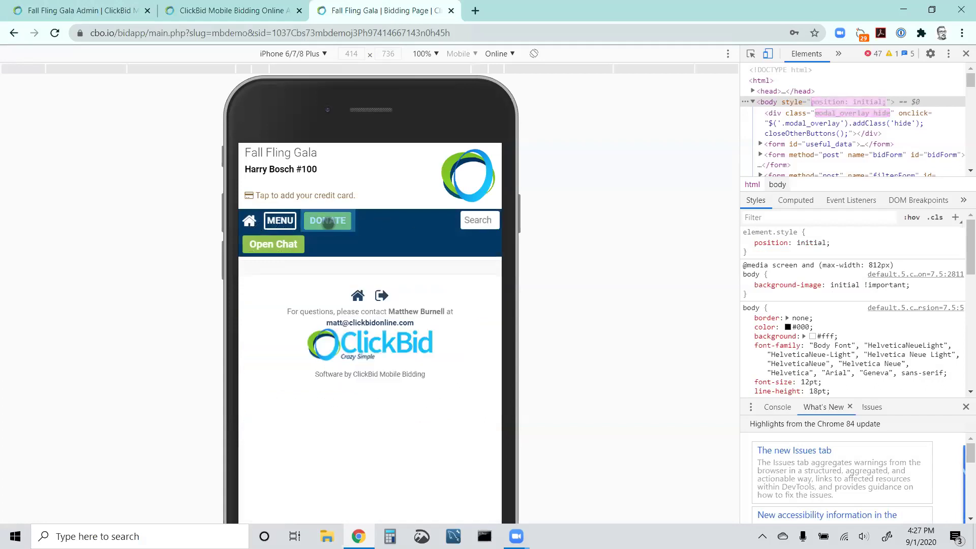
left_click(337, 253)
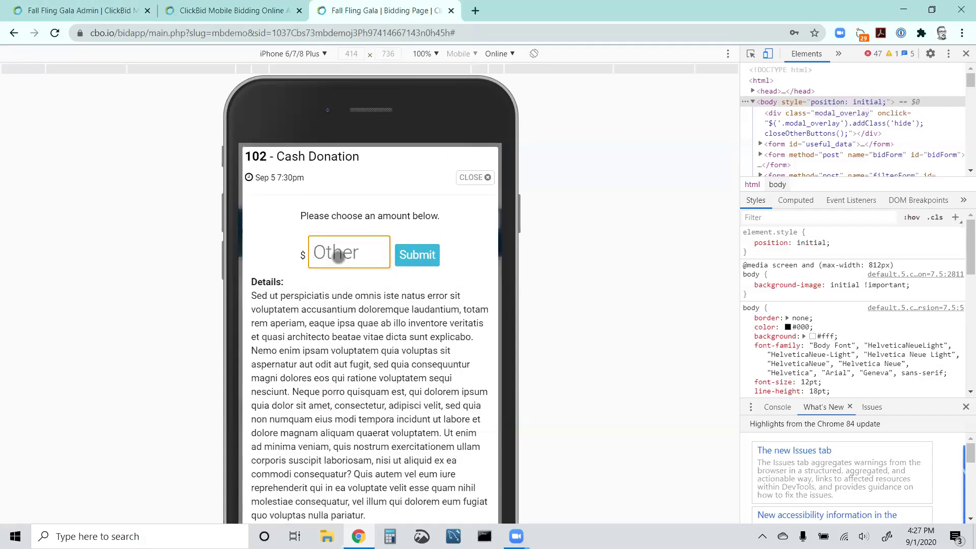
type("500")
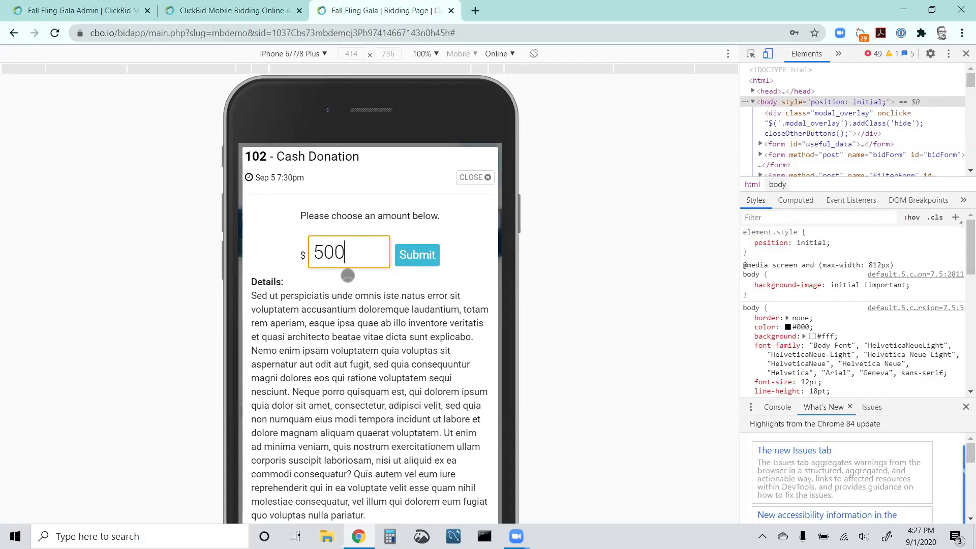
left_click(412, 256)
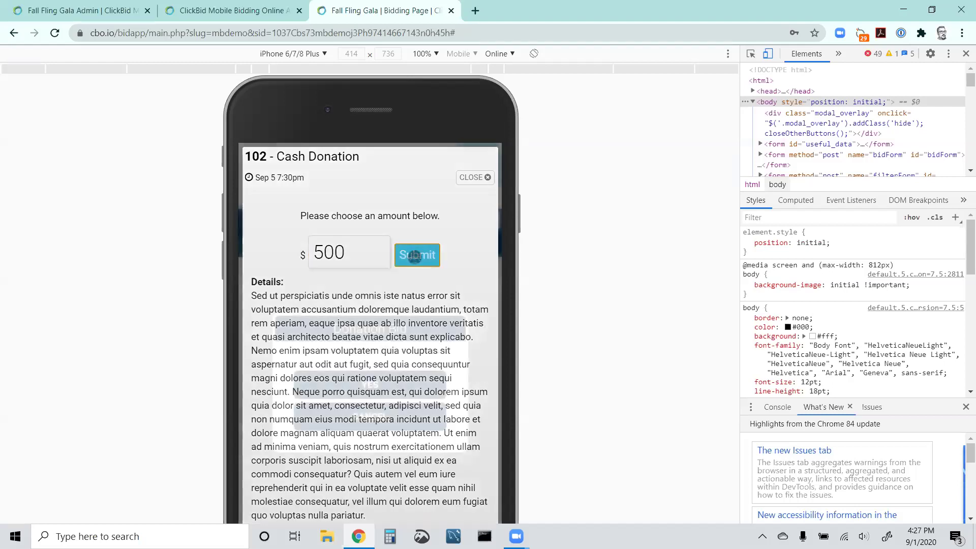
left_click(384, 379)
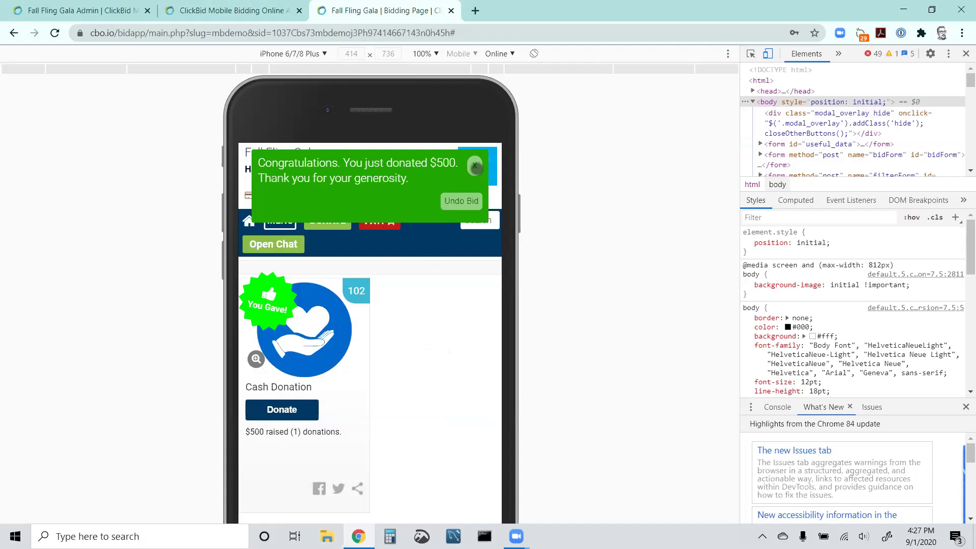
left_click(474, 166)
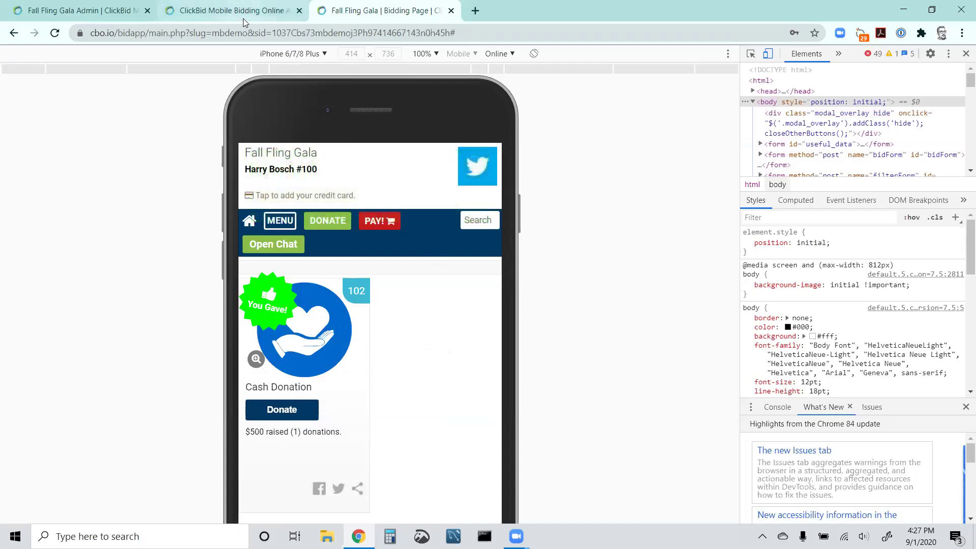
Check item 102's donation total and bid history in EventStream against the mobile page
left_click(243, 13)
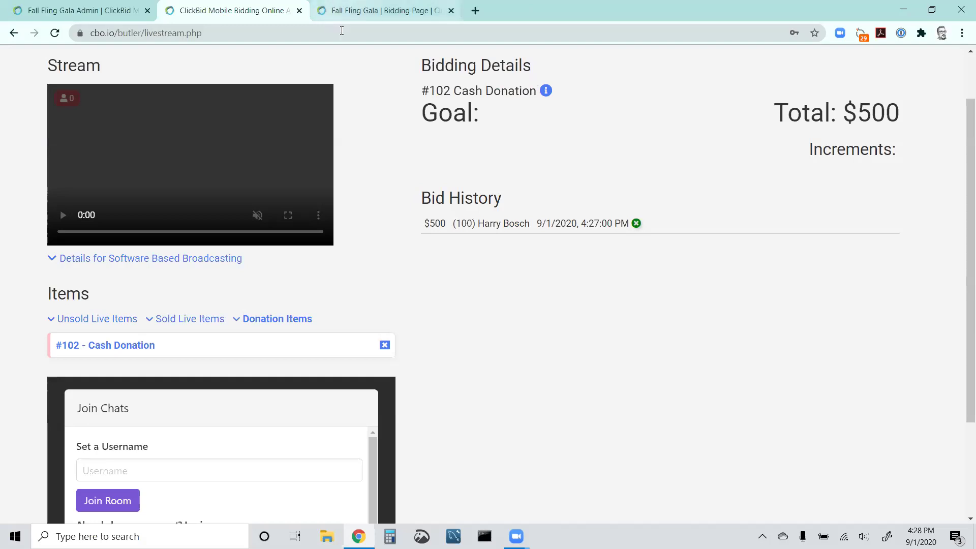
left_click(346, 11)
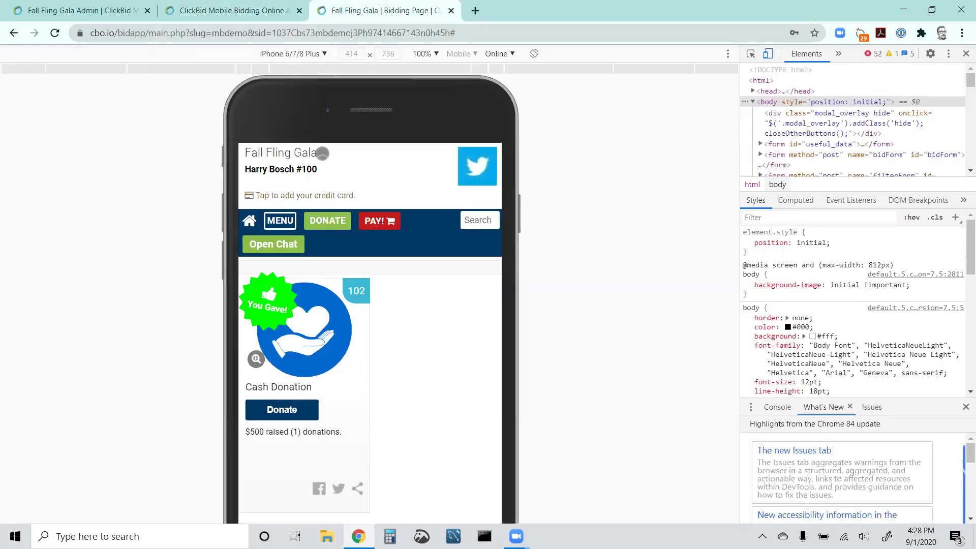
left_click(264, 16)
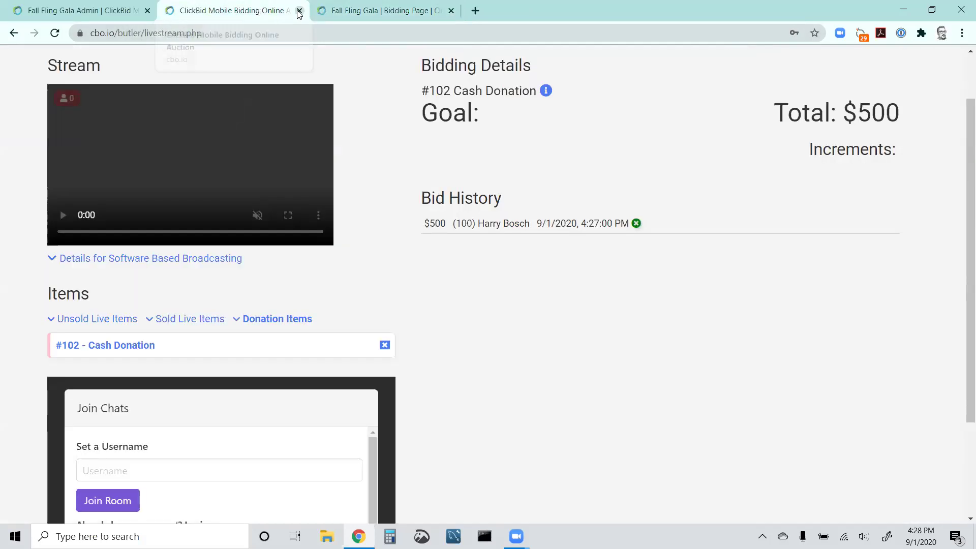
Return to the Fall Fling Gala admin site, open the Live Broadcast settings from Event Central, and dismiss the camera access alert
left_click(105, 11)
scroll(389, 127, "up", 2)
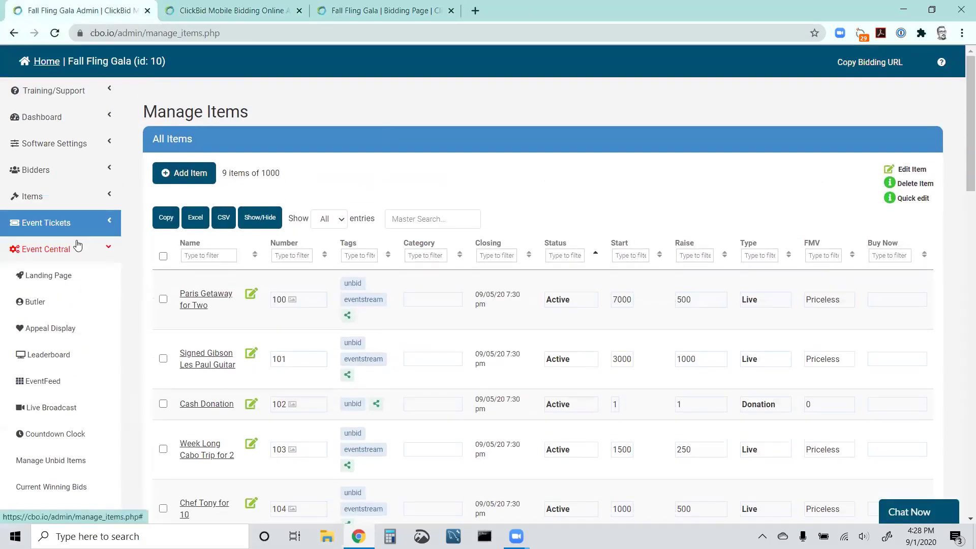
left_click(70, 416)
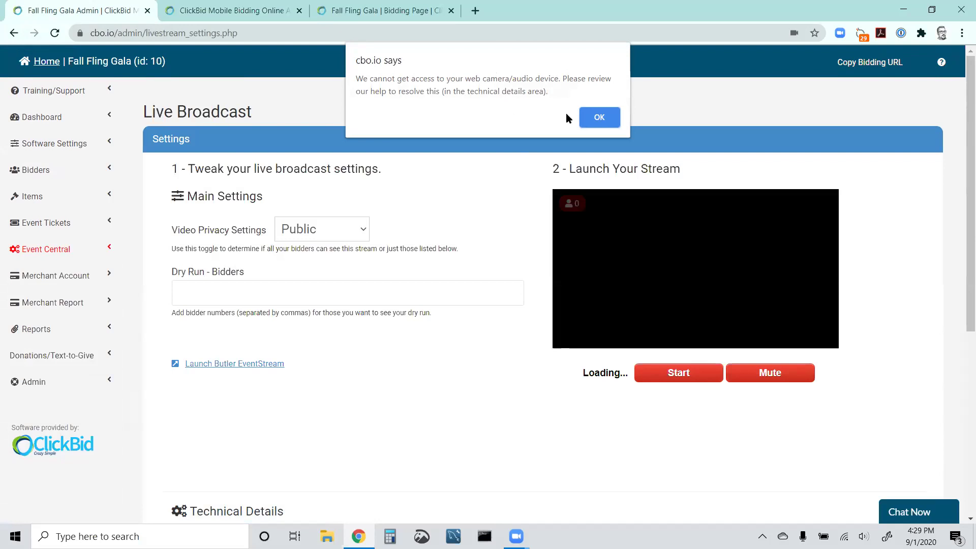
left_click(591, 119)
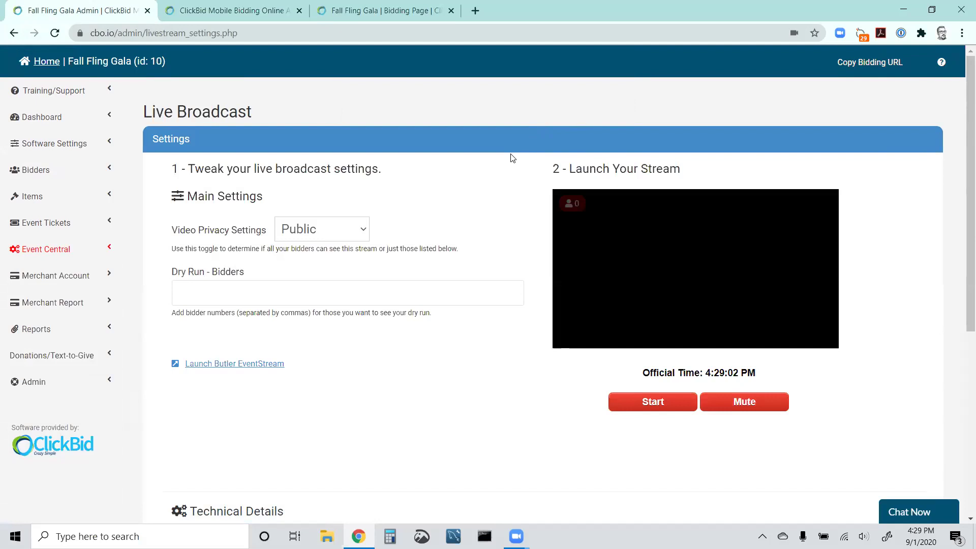
Review the Live Broadcast main settings, stream launch controls, and technical details for WebRTC and RTMP streaming
scroll(510, 157, "down", 1)
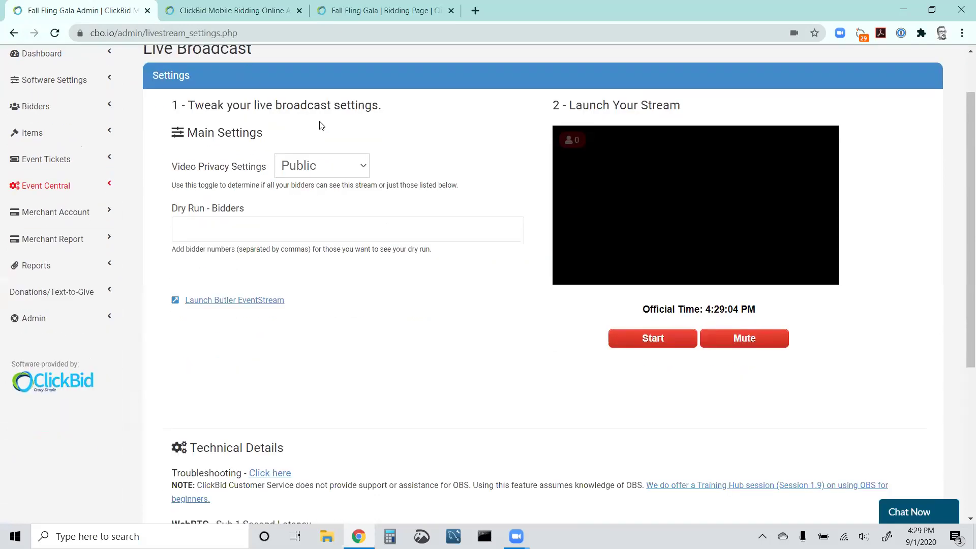
scroll(421, 159, "up", 1)
scroll(421, 215, "down", 4)
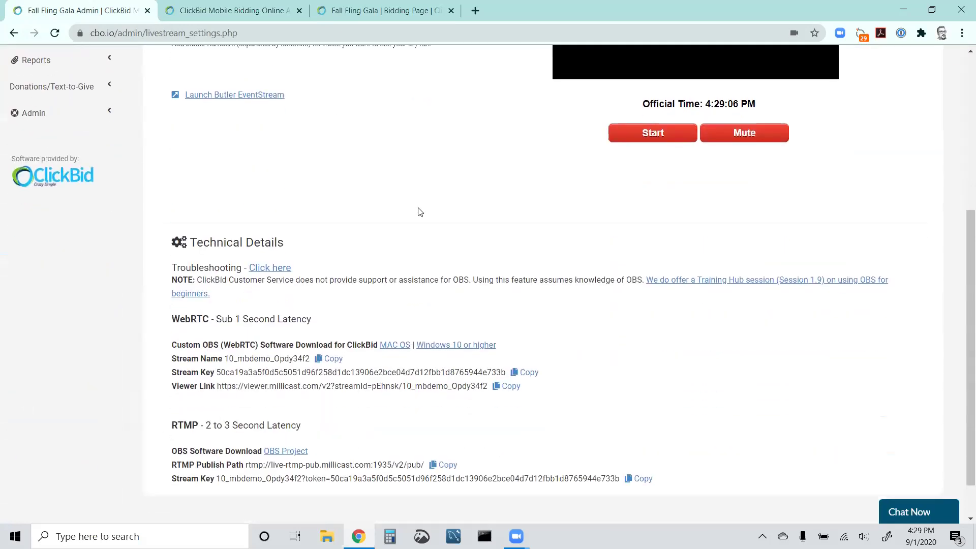
scroll(420, 211, "down", 1)
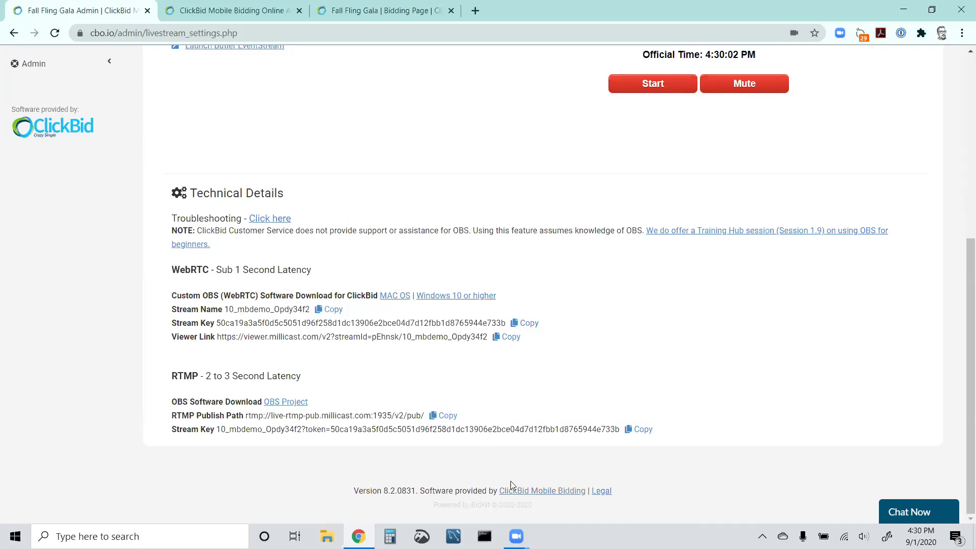
mouse_move(515, 536)
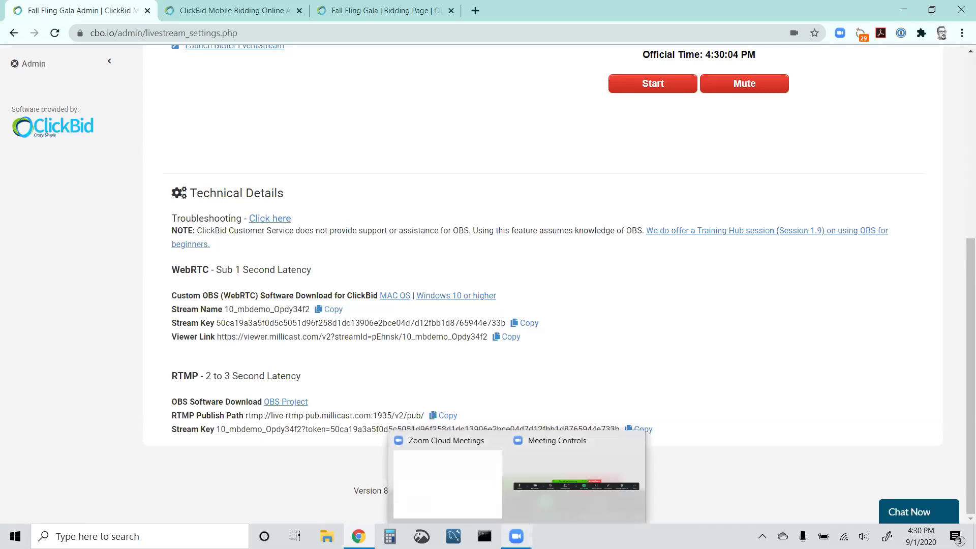